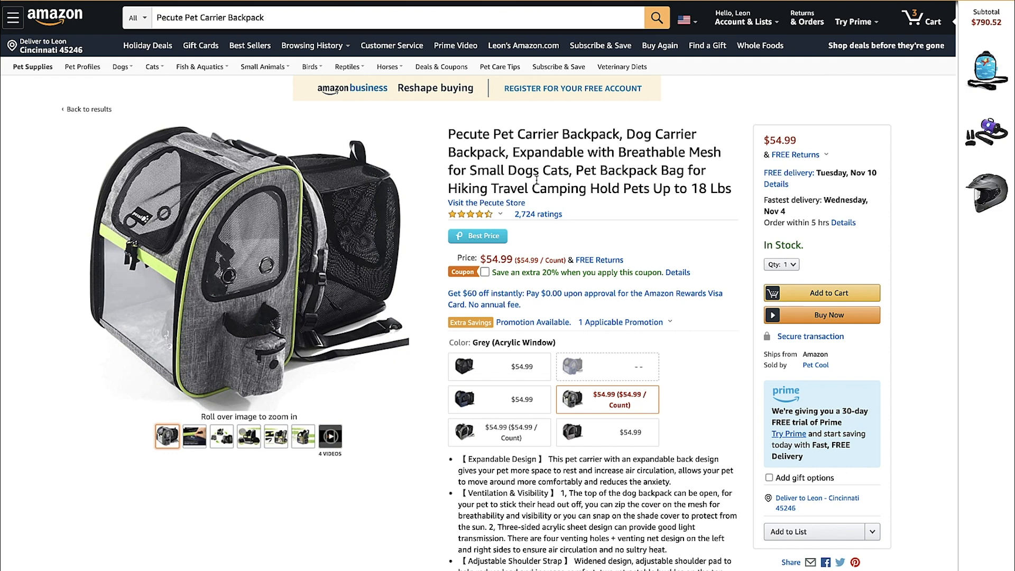
Look over the Amazon listing for the Pecute Pet Carrier Backpack, including its title, price, colour options and feature bullets
scroll(558, 198, "down", 2)
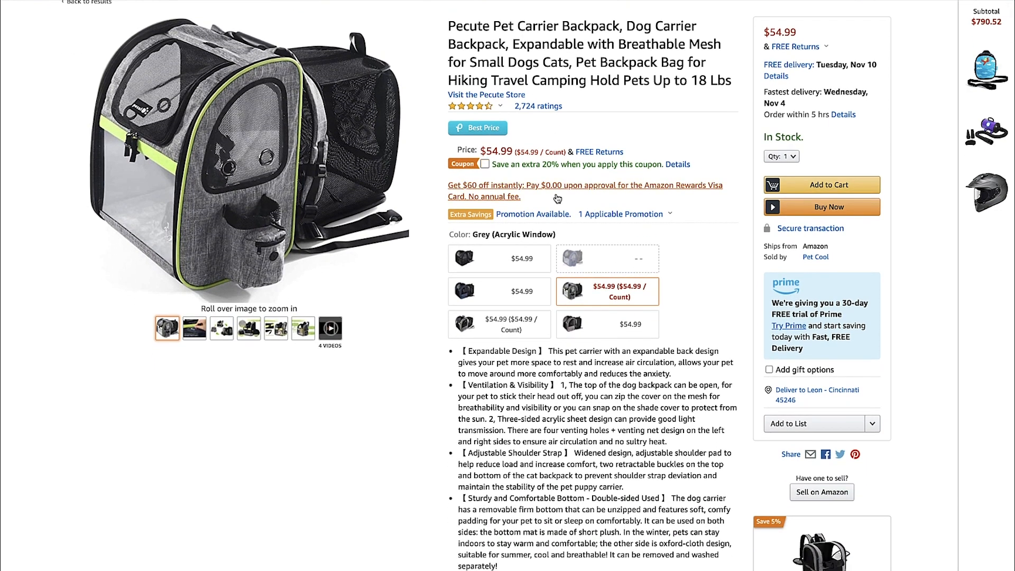
scroll(557, 198, "up", 1)
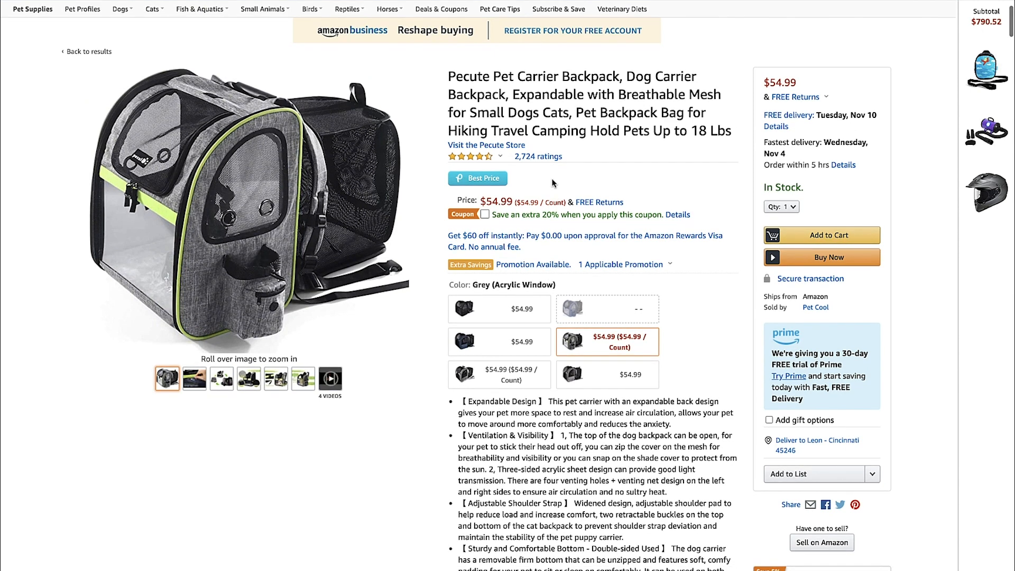
scroll(556, 194, "up", 1)
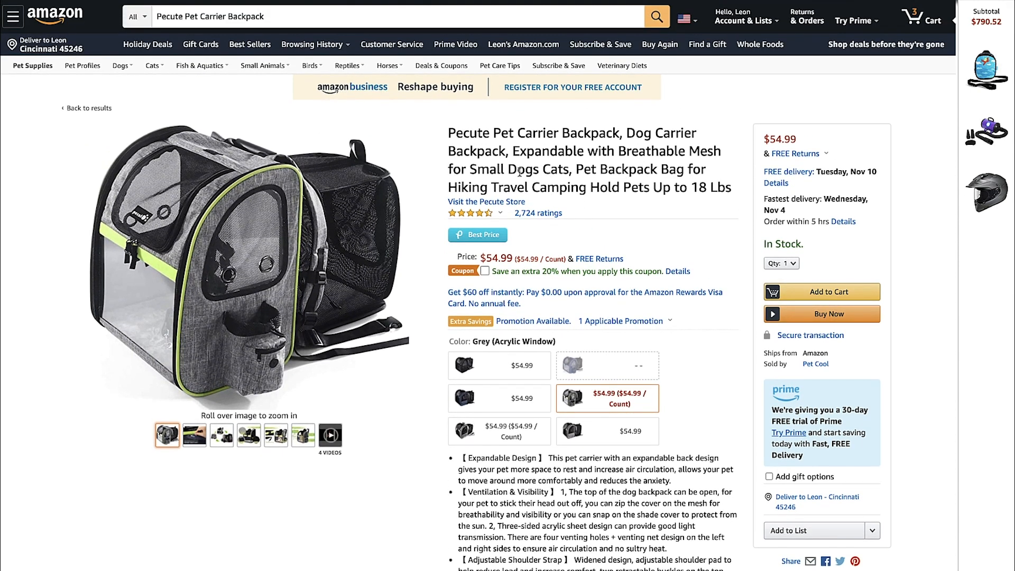
scroll(549, 168, "down", 1)
scroll(550, 168, "down", 1)
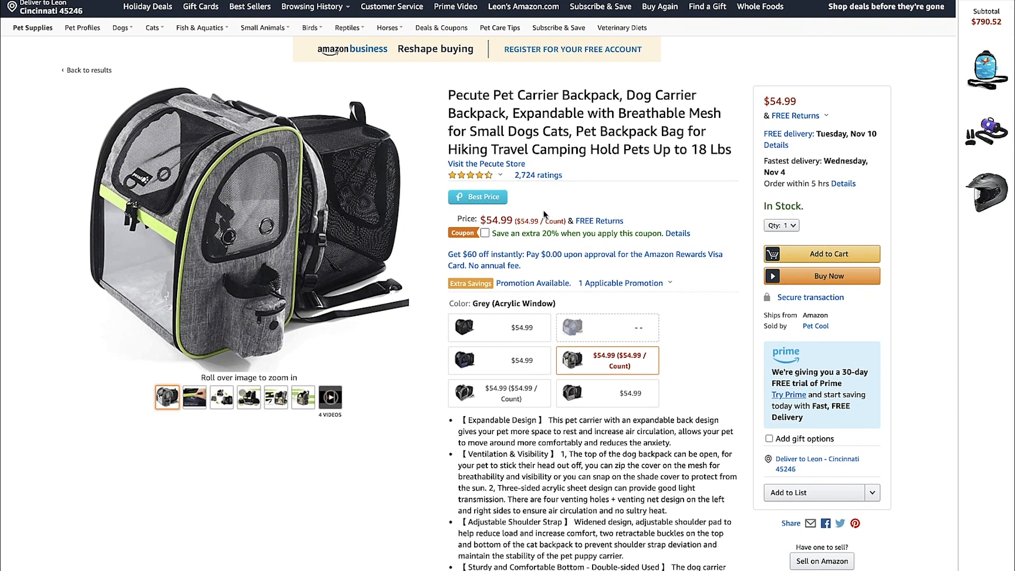
scroll(602, 214, "up", 1)
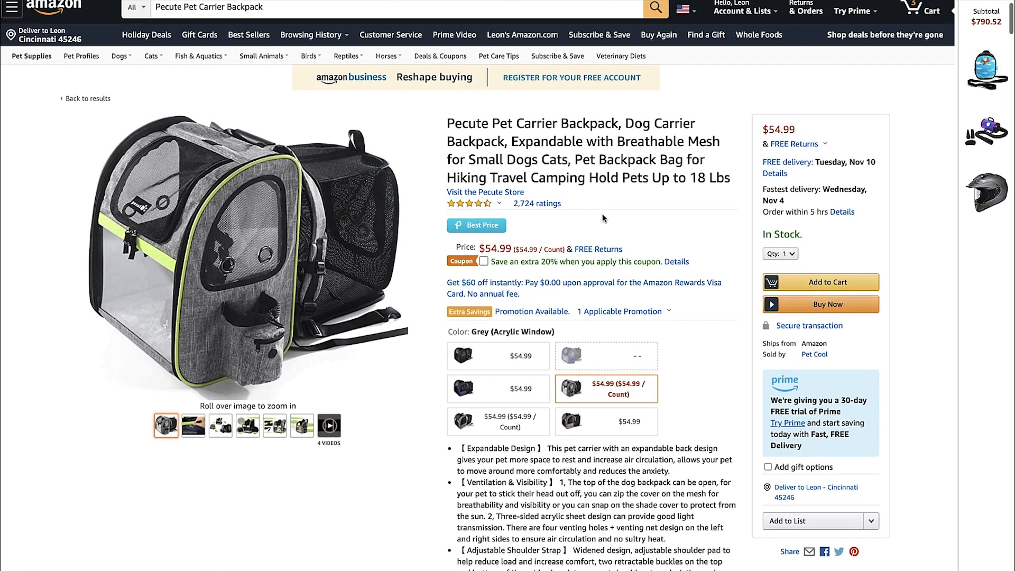
scroll(602, 215, "down", 1)
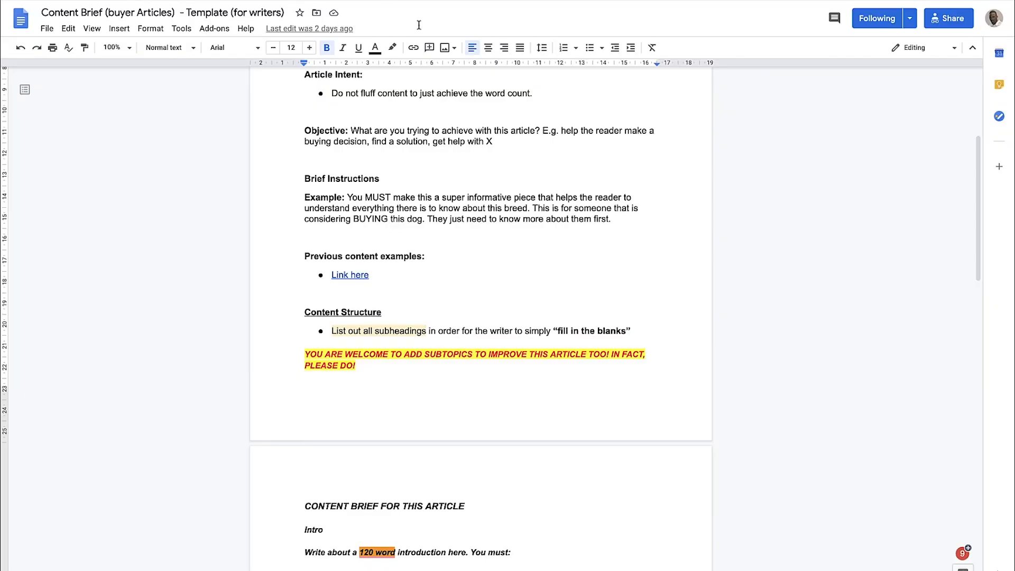
Read the content structure, introduction requirements, product rules and review guidelines in the Content Brief (buyer Articles) template in Google Docs
scroll(490, 161, "down", 8)
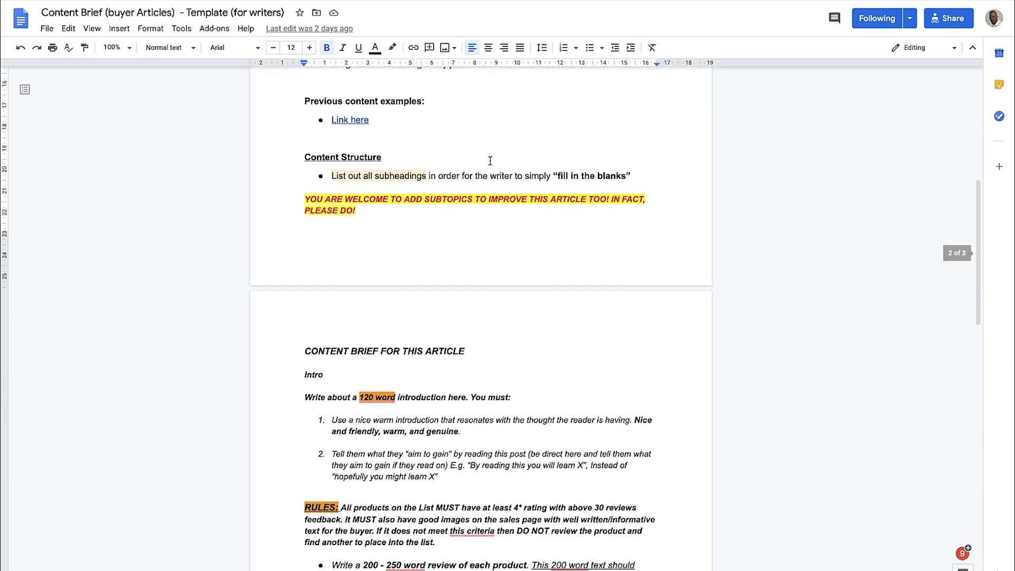
scroll(490, 161, "down", 4)
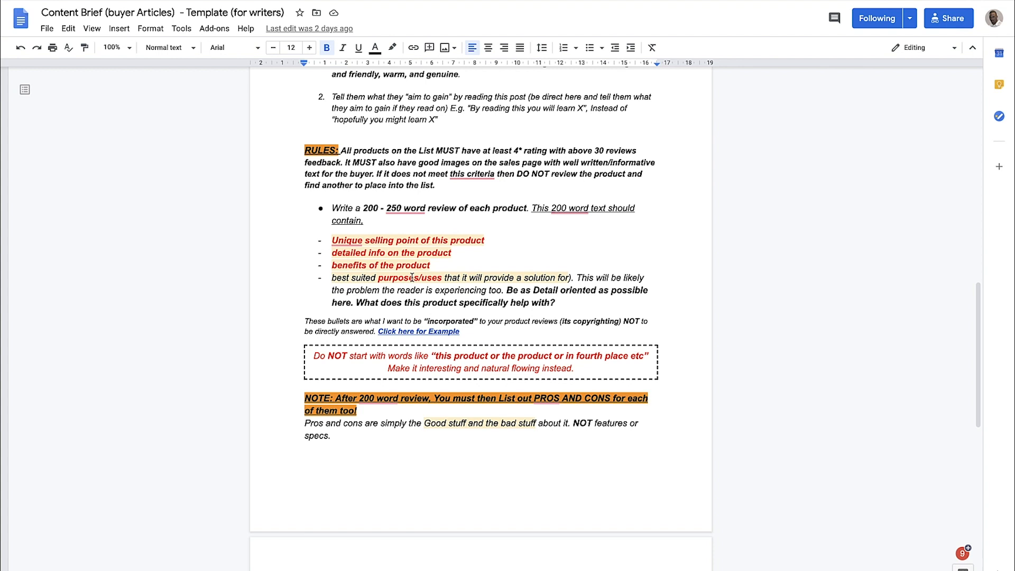
mouse_move(347, 241)
scroll(425, 270, "up", 1)
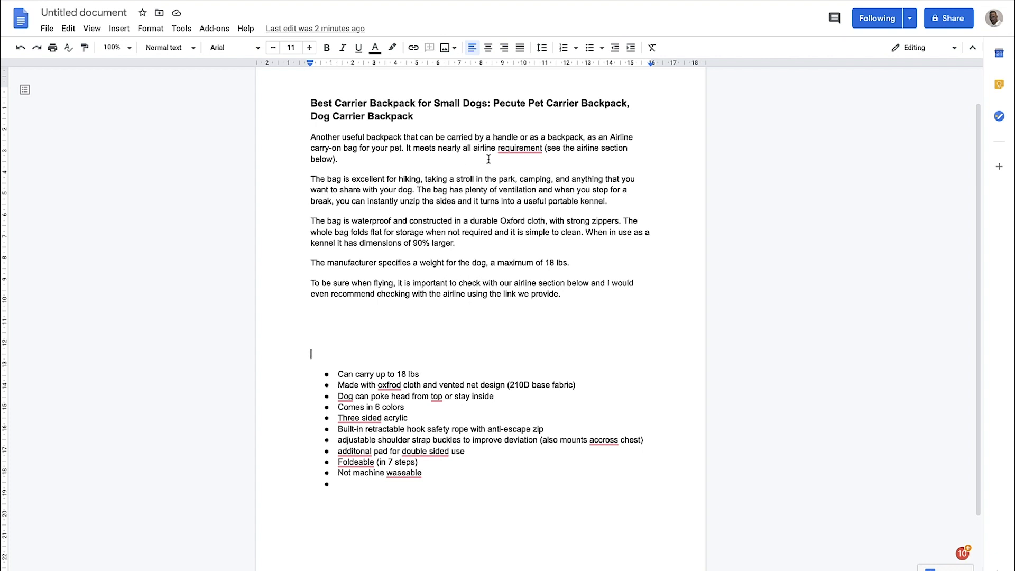
Add the bullet "Meets requirements" below "Can carry up to 18 lbs" in the untitled document's notes list
left_click(427, 374)
key("Return")
type("all")
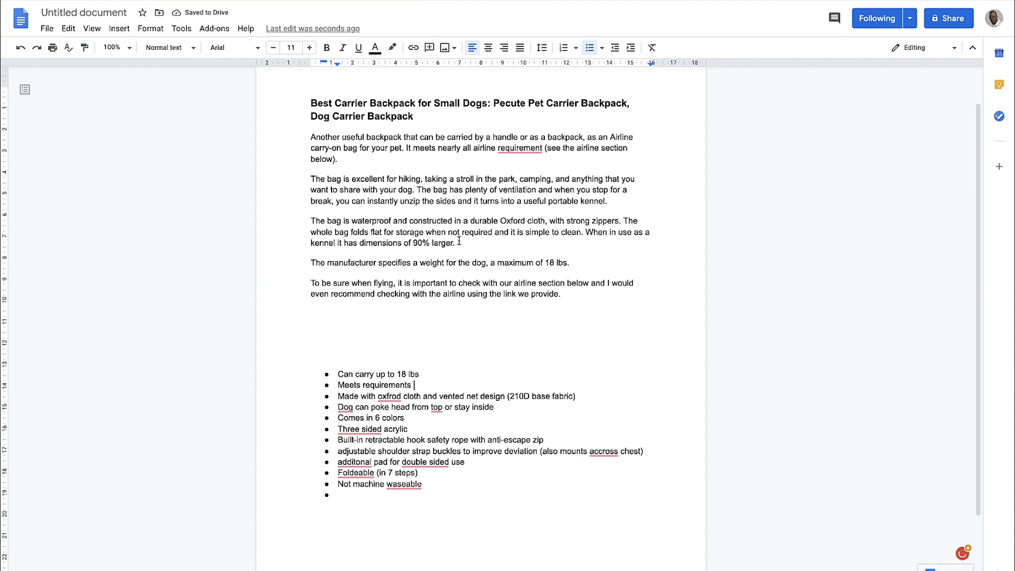
Reread the Pecute carrier review paragraphs, including the portable kennel claim, against the bulleted notes below them
scroll(459, 241, "up", 1)
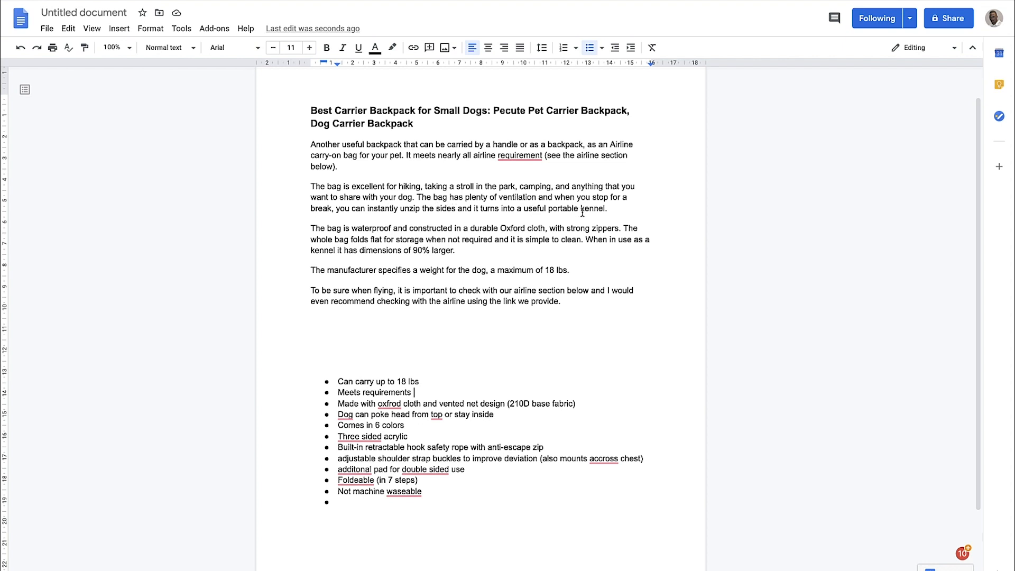
left_click_drag(550, 210, 598, 210)
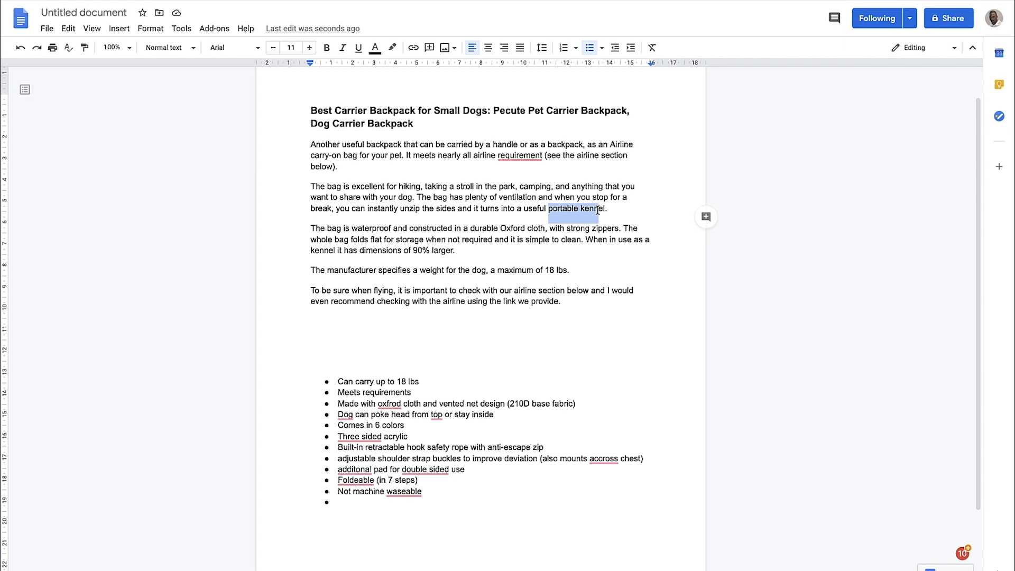
left_click(511, 210)
scroll(527, 170, "down", 2)
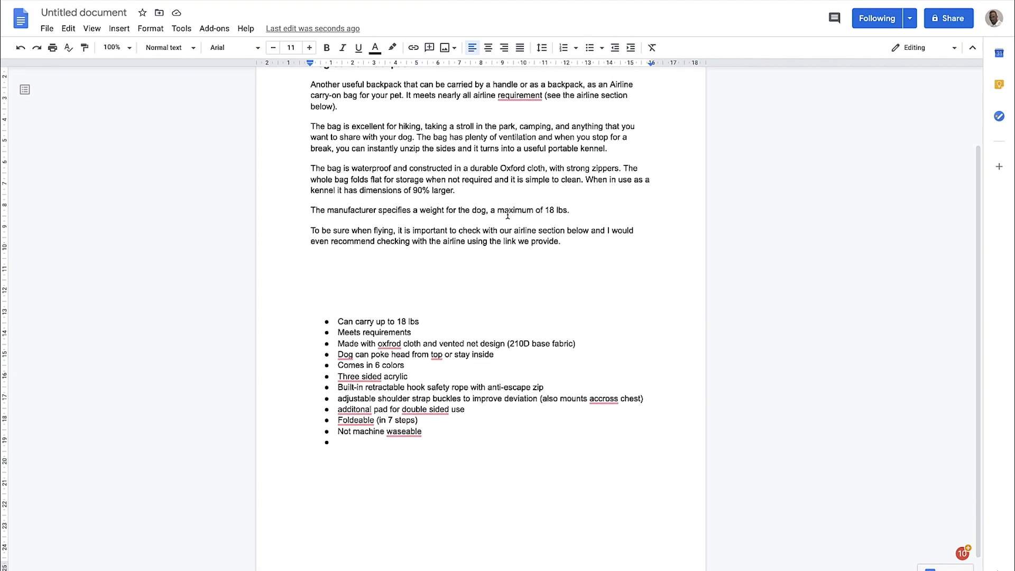
scroll(523, 168, "down", 1)
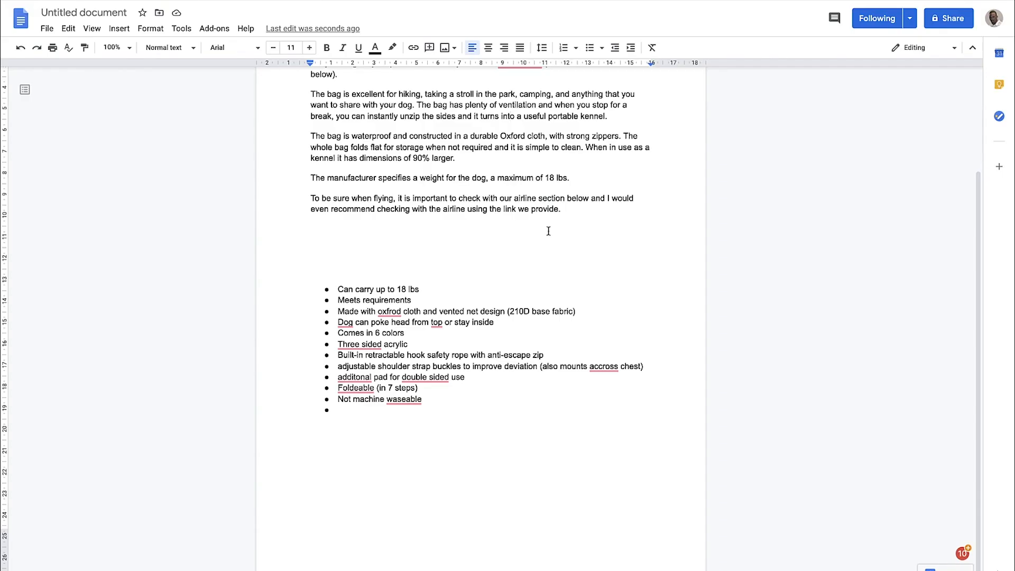
scroll(397, 199, "up", 3)
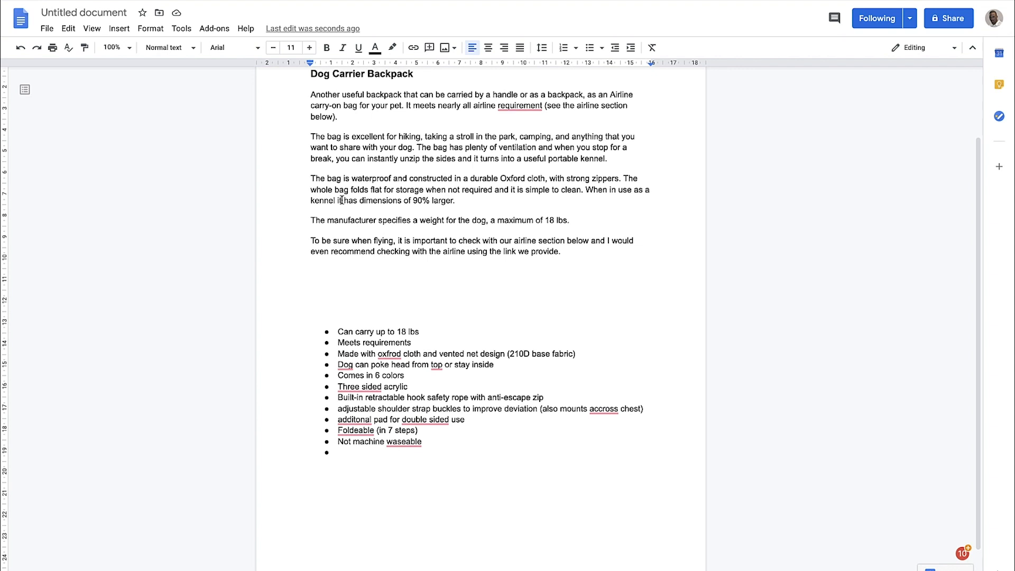
scroll(342, 200, "up", 1)
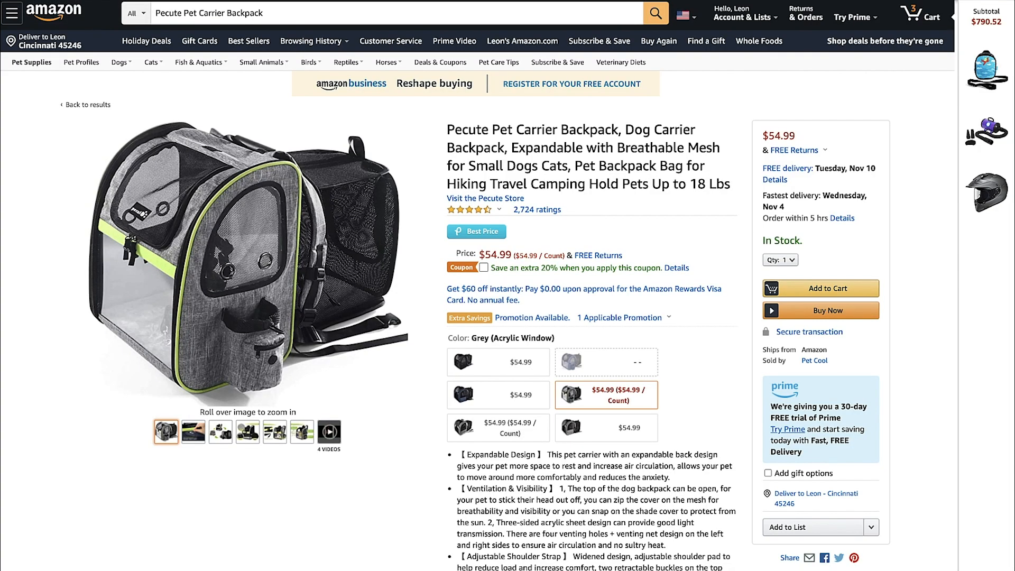
Examine the carrier's main photo enlarged and its folding-stages photo on the Amazon product page
scroll(438, 181, "down", 1)
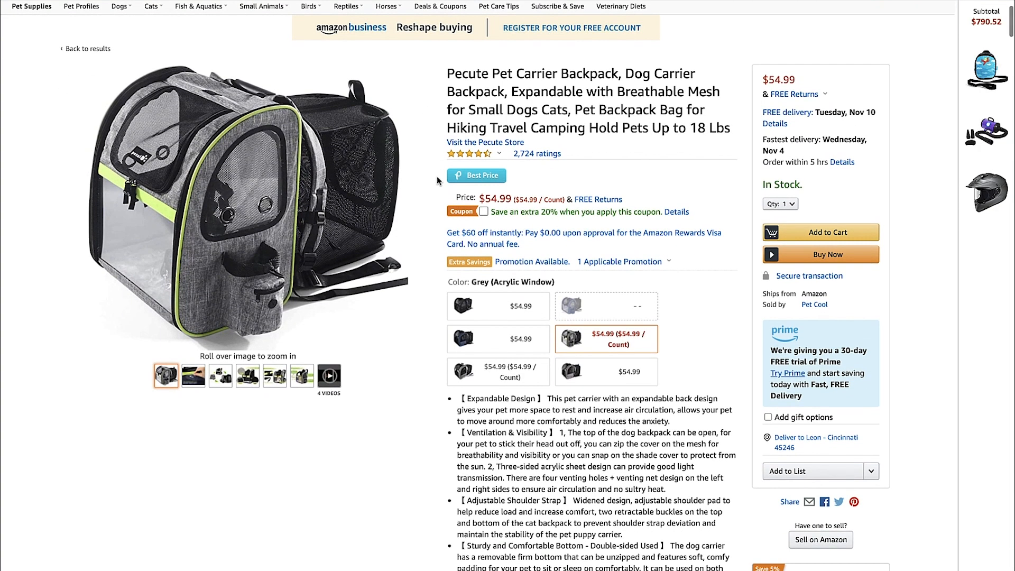
mouse_move(403, 174)
scroll(458, 122, "up", 1)
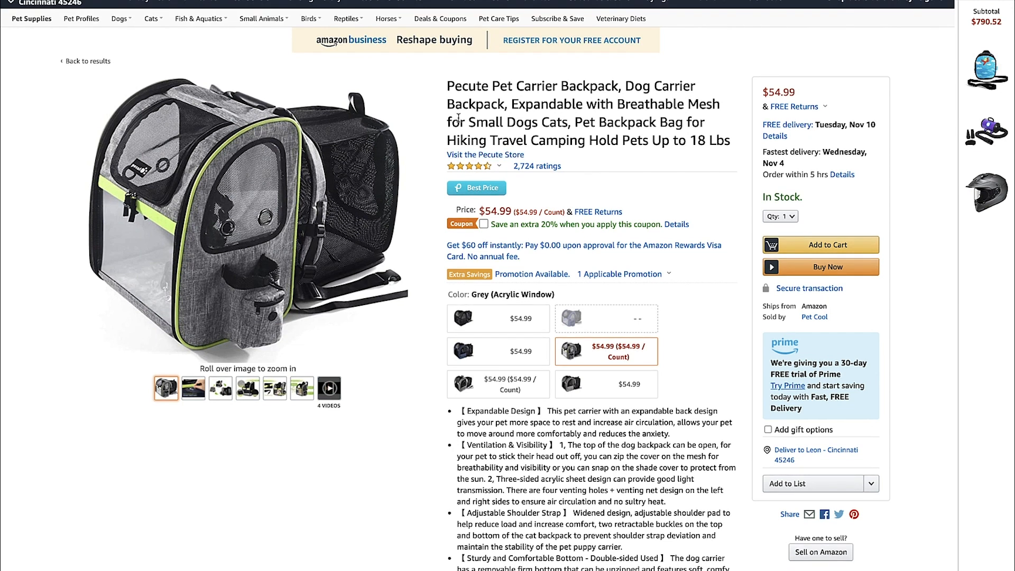
scroll(459, 118, "down", 1)
mouse_move(364, 164)
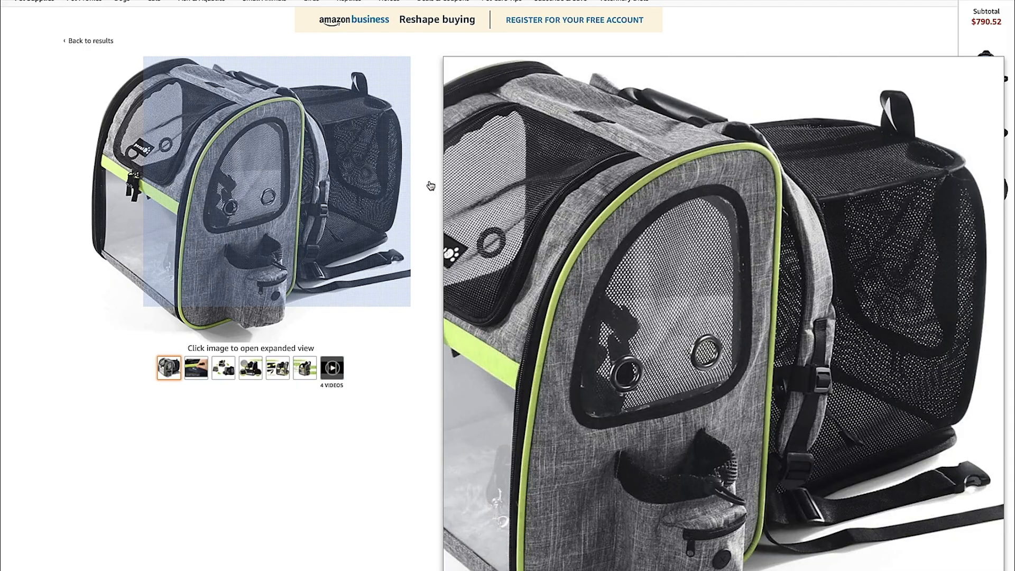
scroll(418, 182, "down", 1)
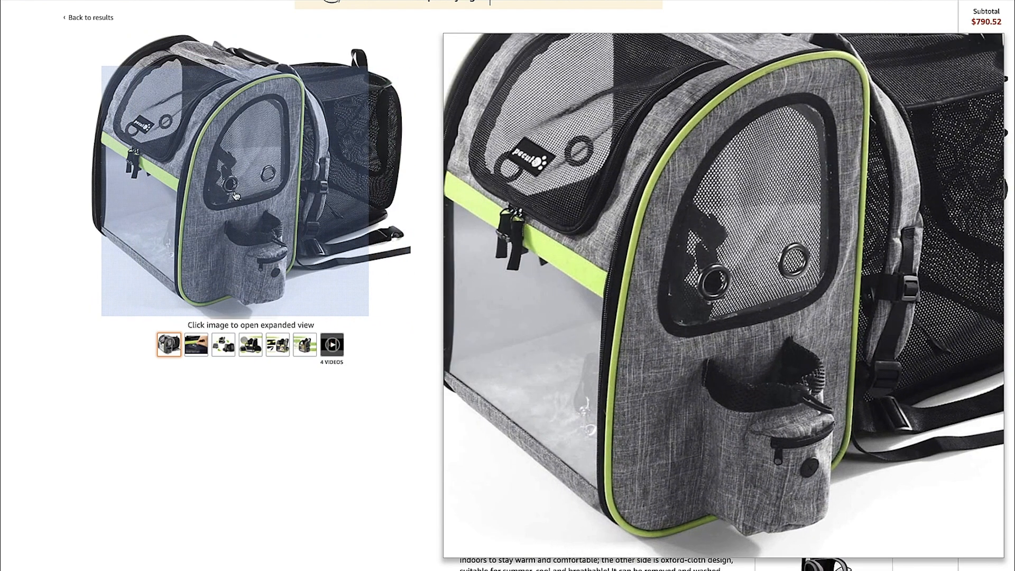
mouse_move(223, 345)
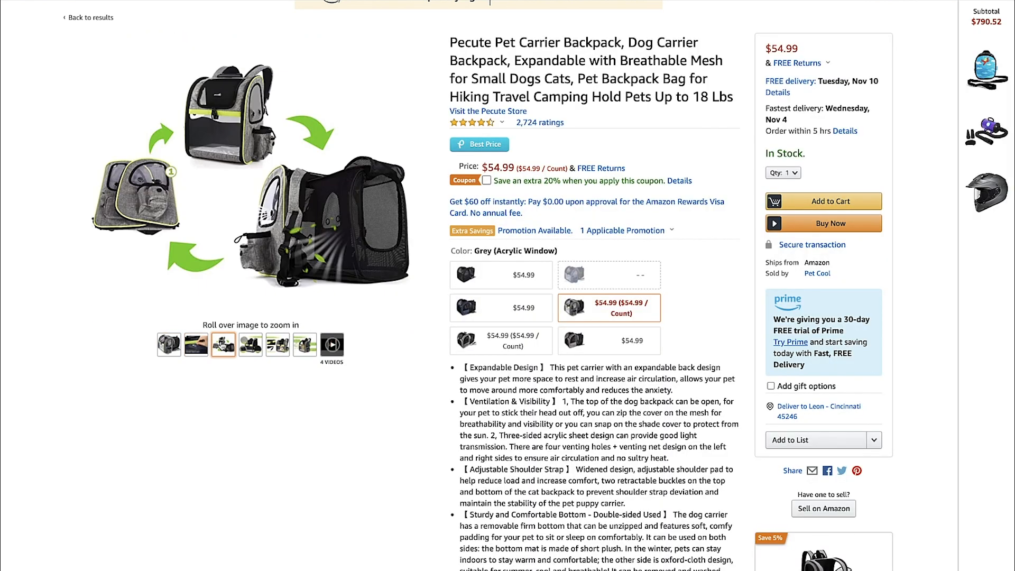
mouse_move(165, 224)
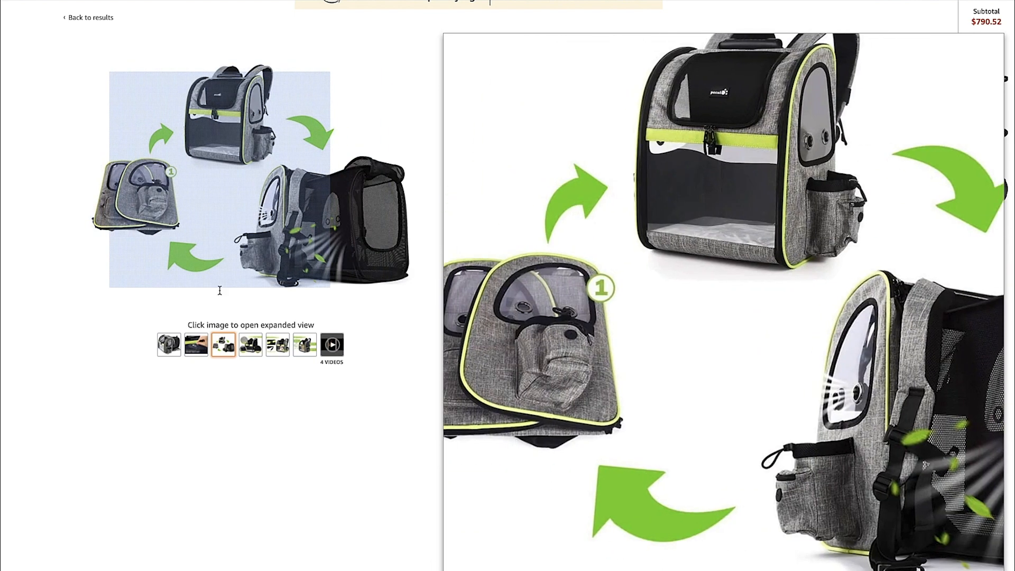
mouse_move(170, 347)
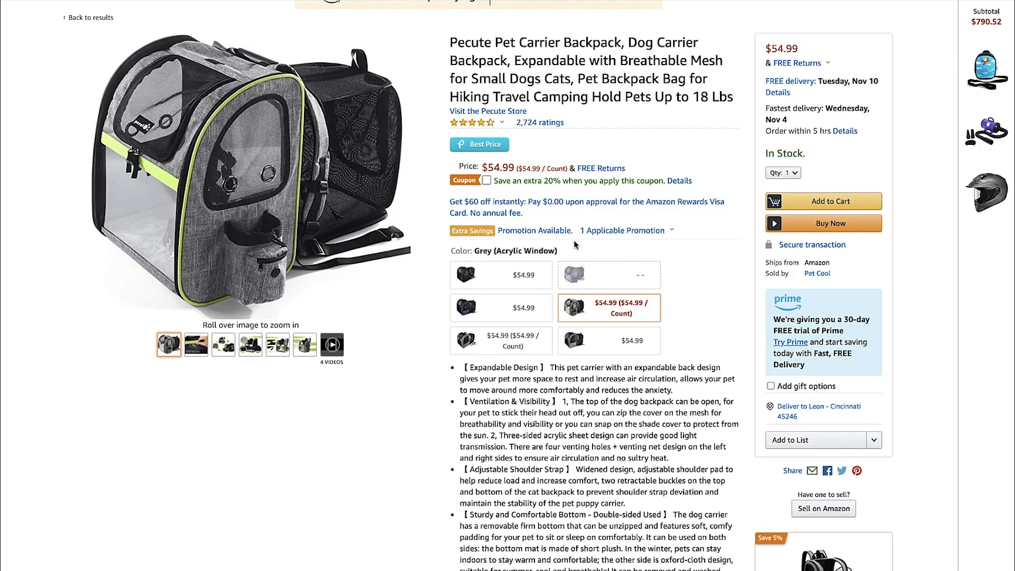
Review the carrier's colour variants and its feature bullets on the Amazon listing
scroll(492, 236, "down", 2)
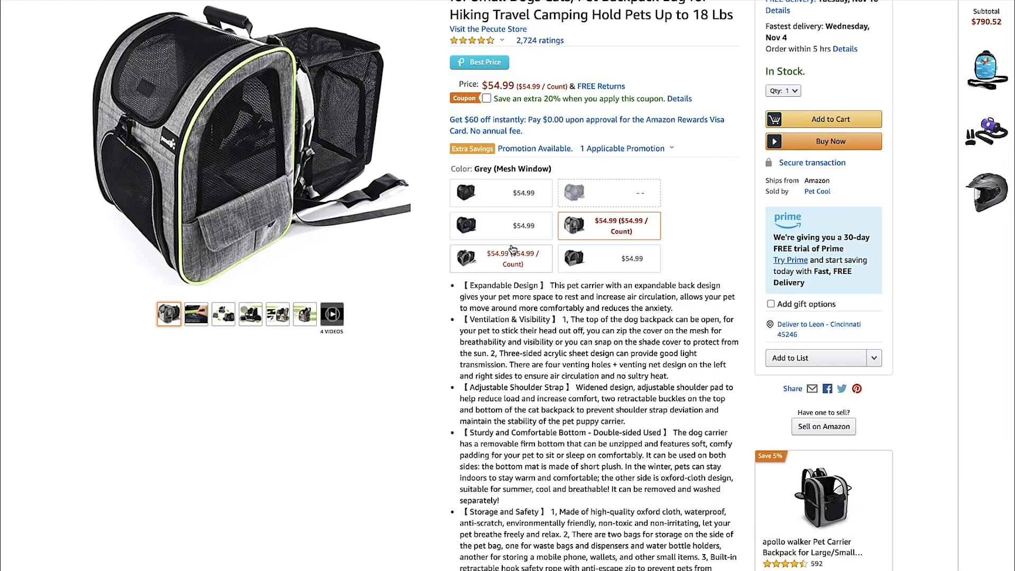
scroll(523, 94, "down", 1)
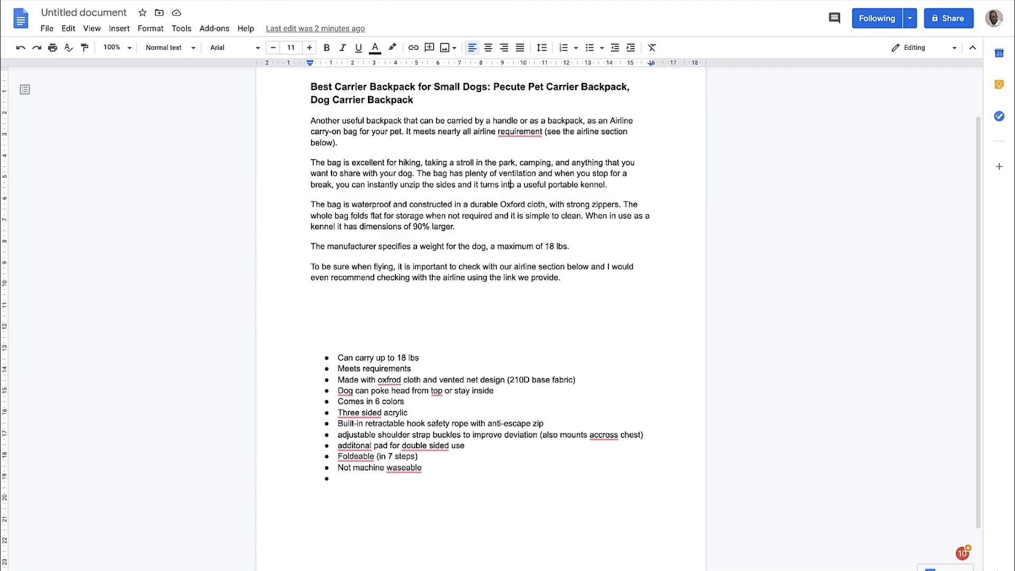
scroll(415, 312, "down", 1)
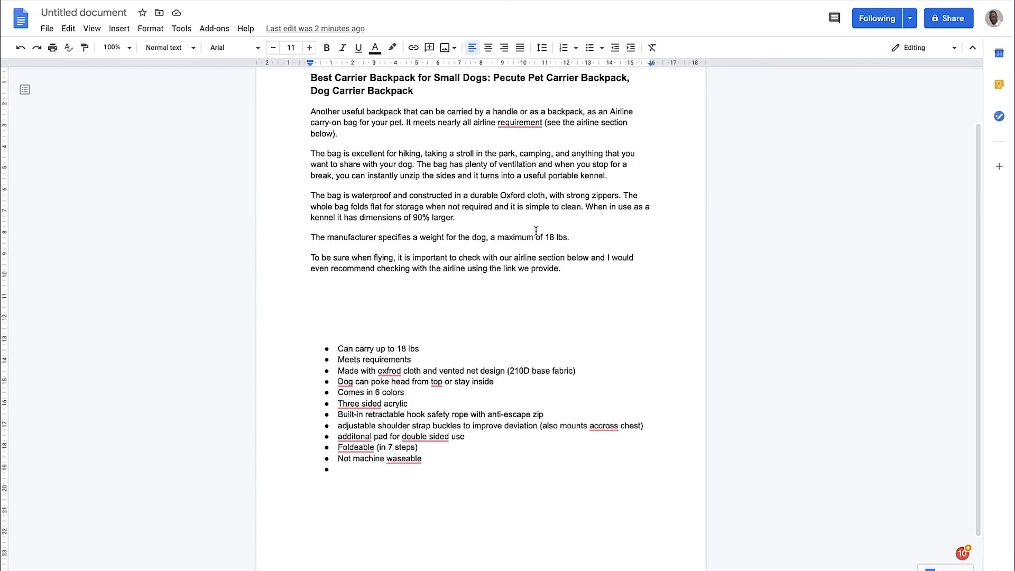
Change the "Meets requirements" bullet in the Google Docs notes to "Meets arline requirements (TSA ??)"
left_click_drag(348, 327, 407, 332)
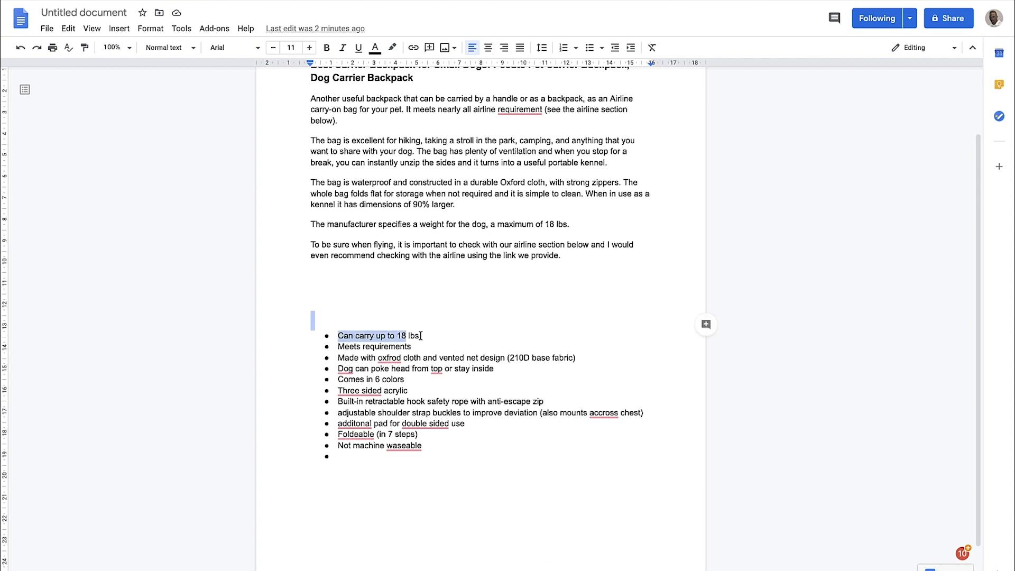
left_click(415, 346)
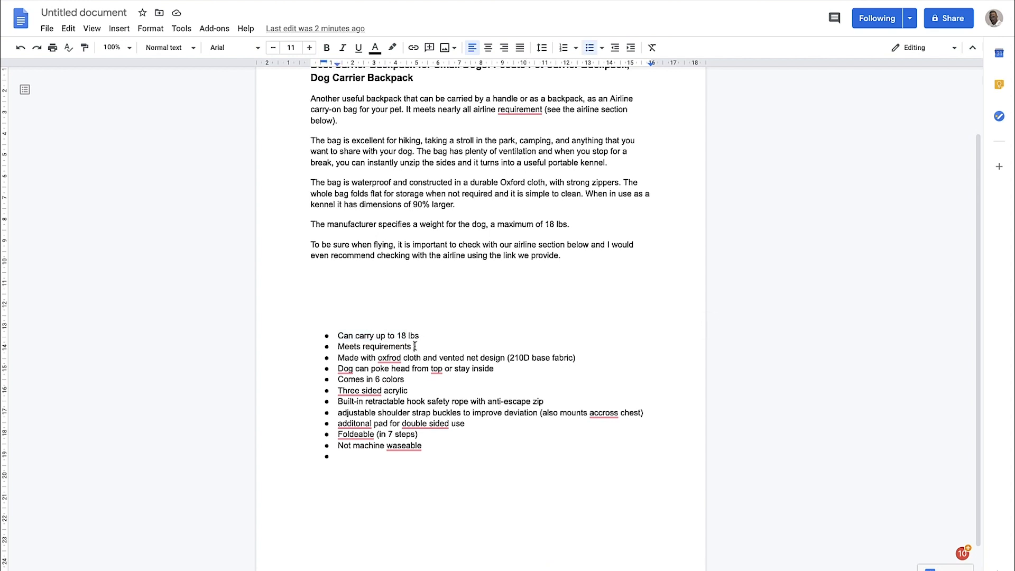
left_click(362, 346)
type("arline requirements ")
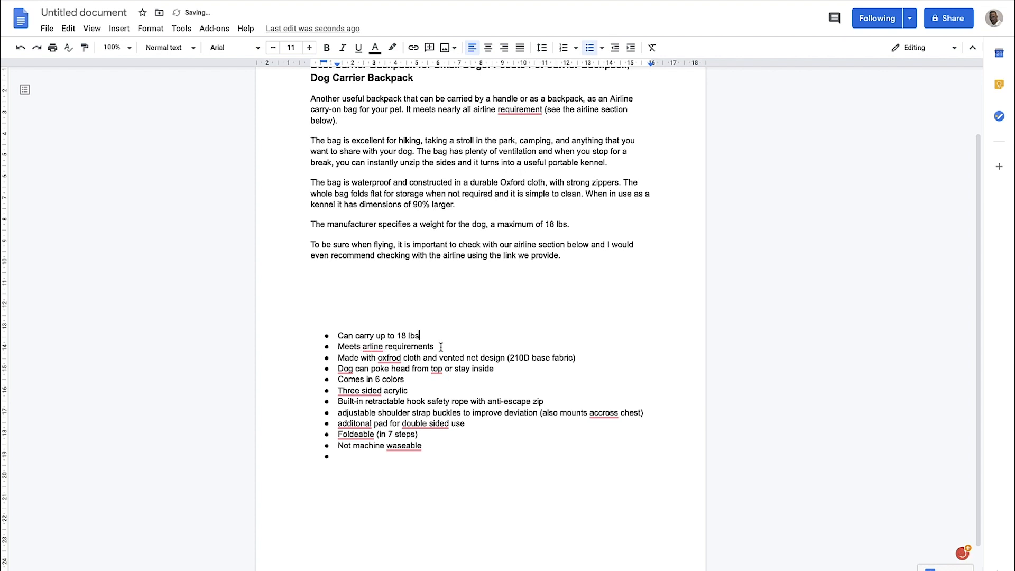
type("(TSA ??")
Compare the "210D base fabric" note and the review draft with the feature bullets on the Amazon product page
left_click_drag(550, 358, 511, 357)
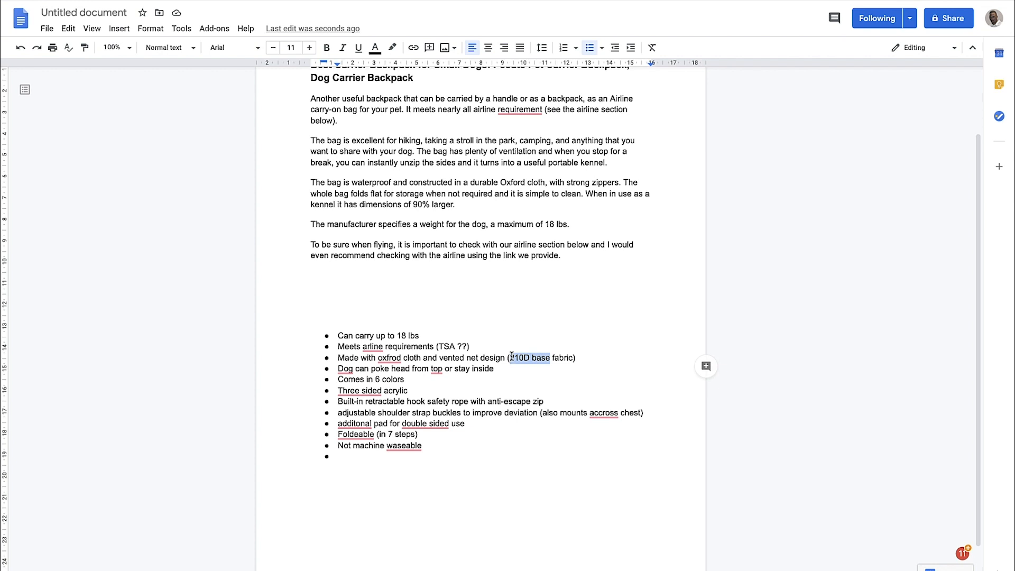
scroll(497, 272, "up", 1)
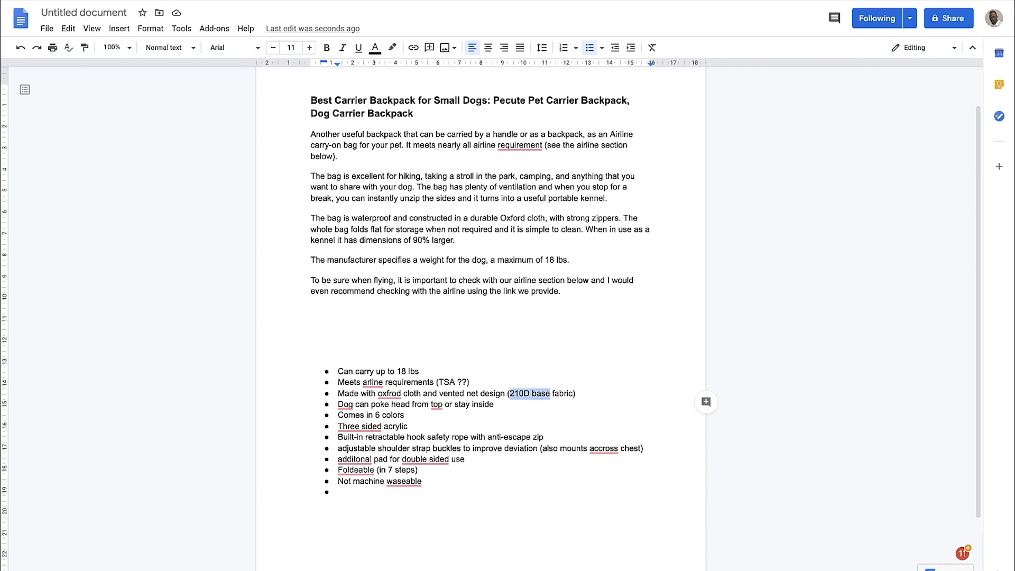
left_click(80, 0)
scroll(609, 239, "down", 2)
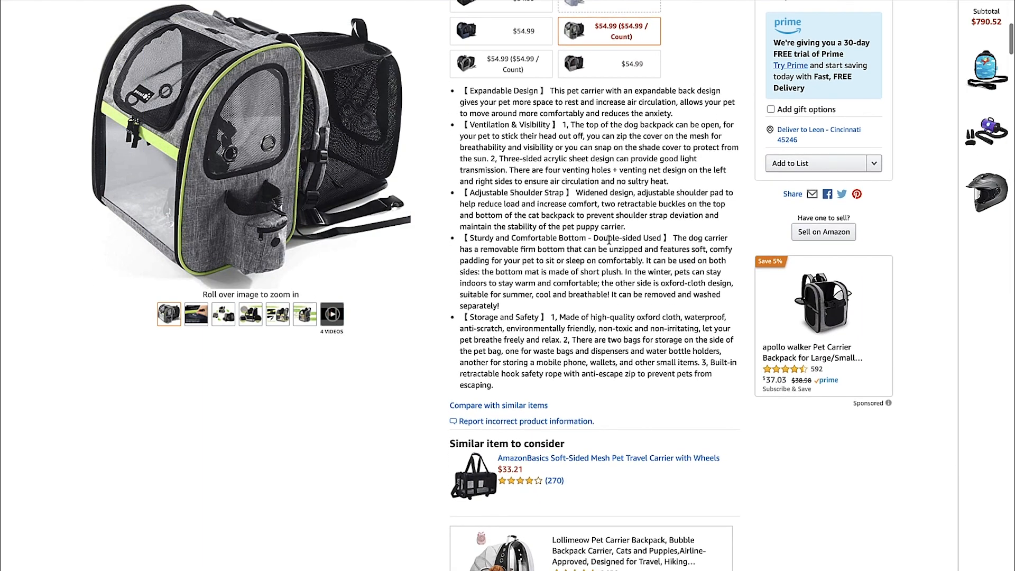
scroll(609, 240, "down", 1)
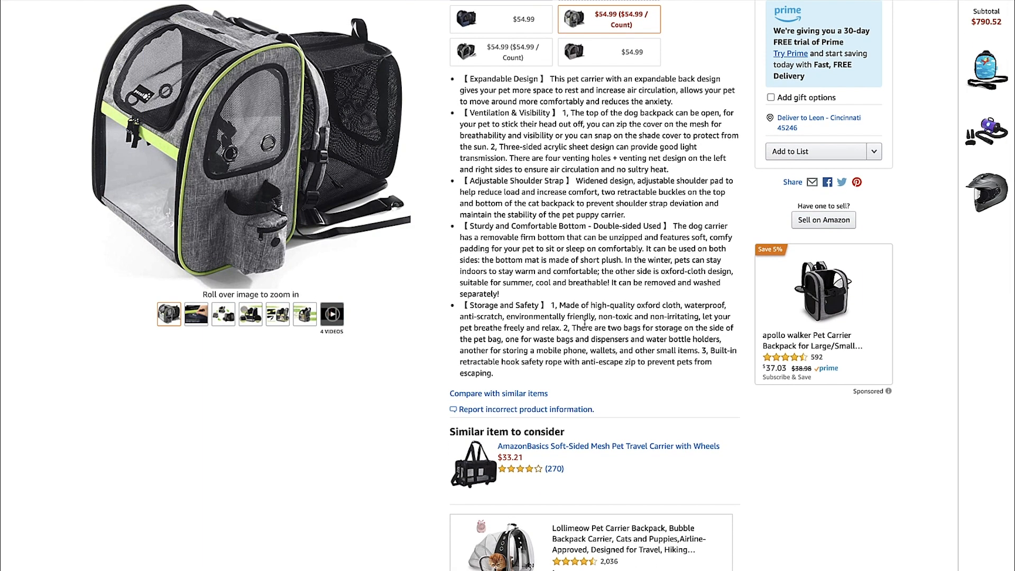
scroll(572, 304, "up", 1)
scroll(562, 300, "up", 1)
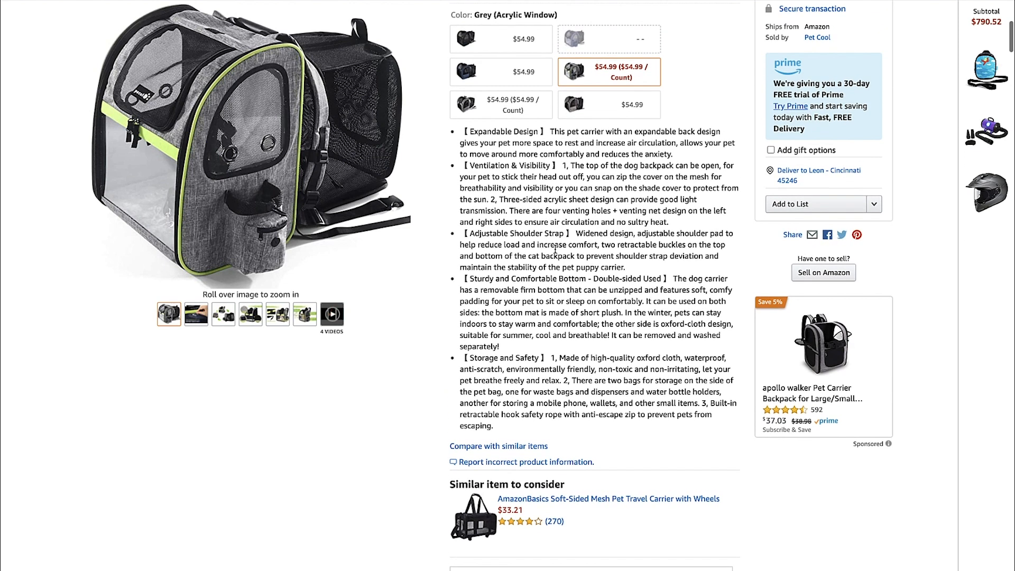
scroll(571, 158, "up", 2)
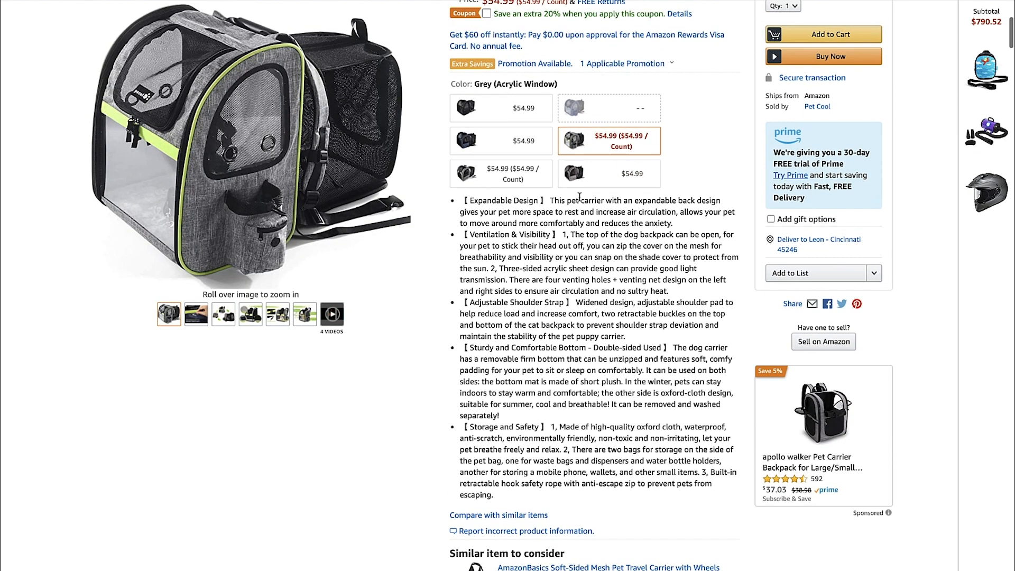
Compare the "Comes in 6 colors" note with the carrier's colour variants on the Amazon listing
scroll(511, 269, "down", 1)
scroll(511, 267, "up", 1)
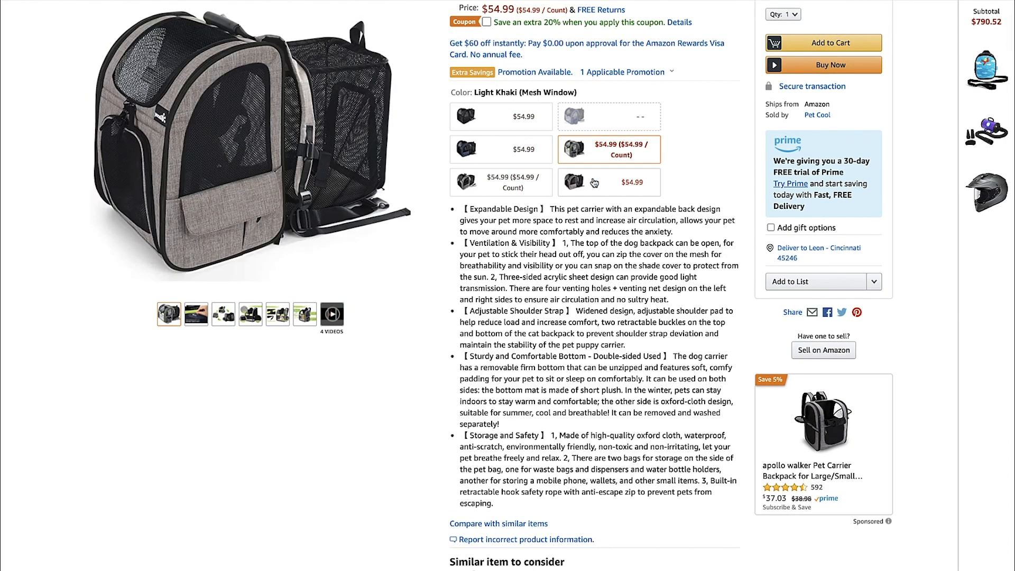
key("ctrl+Tab")
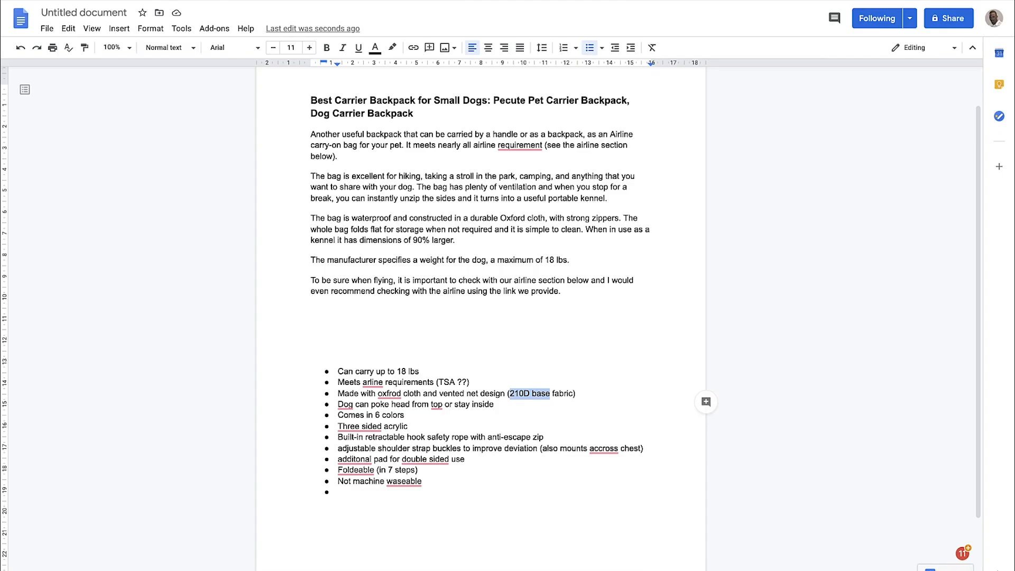
left_click_drag(408, 417, 345, 417)
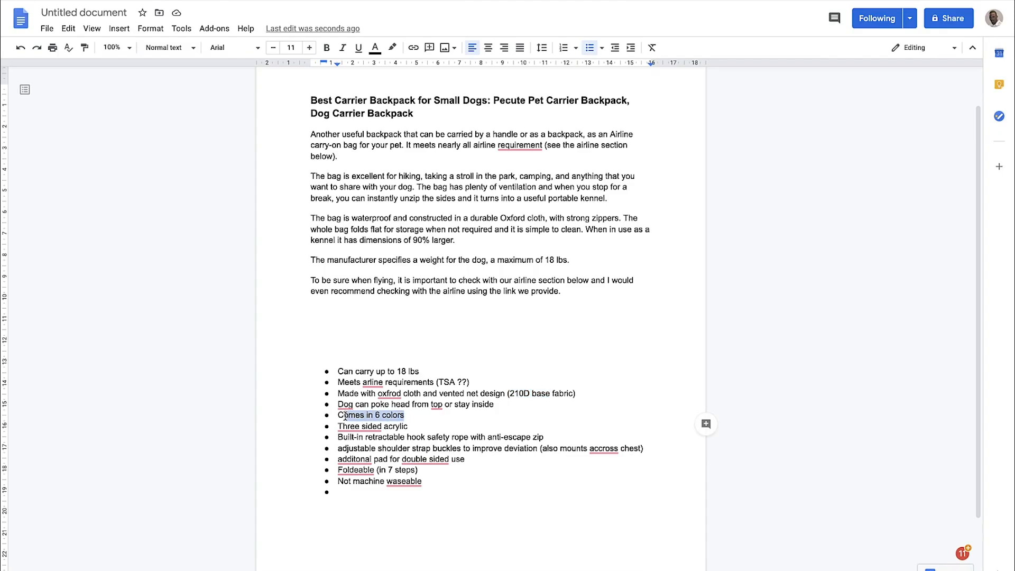
key("ctrl+Tab")
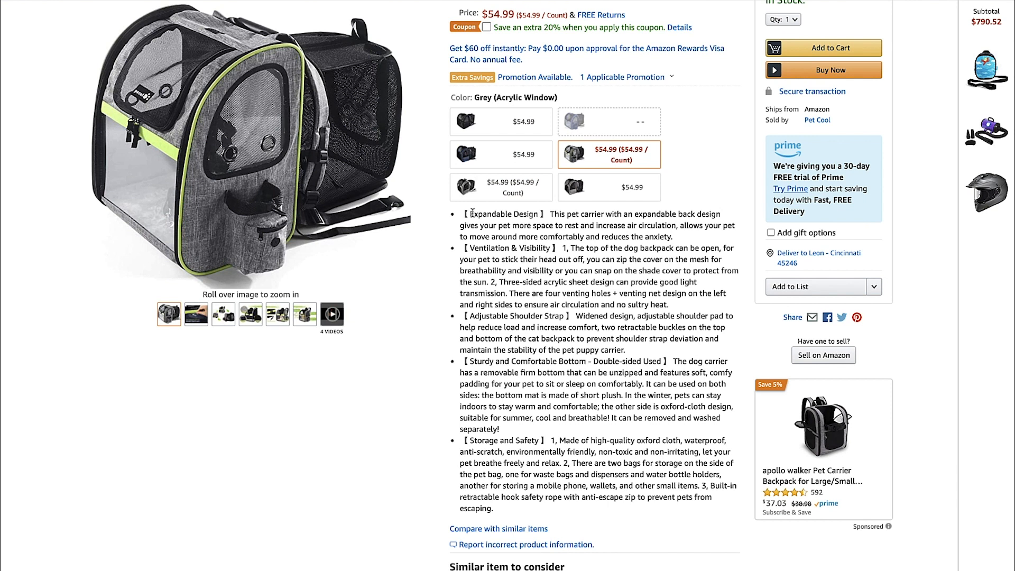
Read the Expandable Design and Ventilation features, and add the bullet "Top can be opened for dig to stick head out" below the airline requirements note
left_click_drag(472, 213, 530, 215)
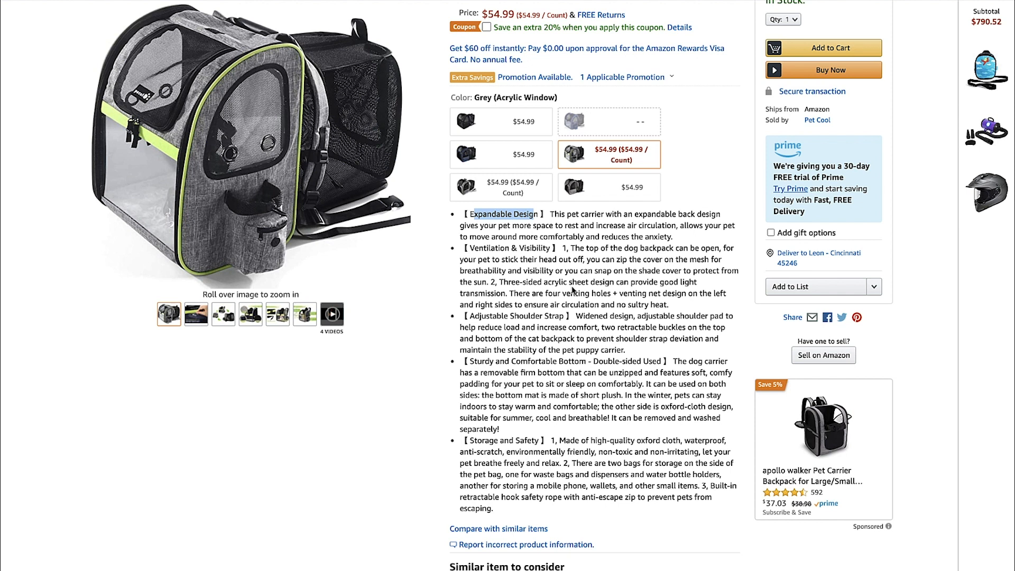
scroll(577, 278, "down", 1)
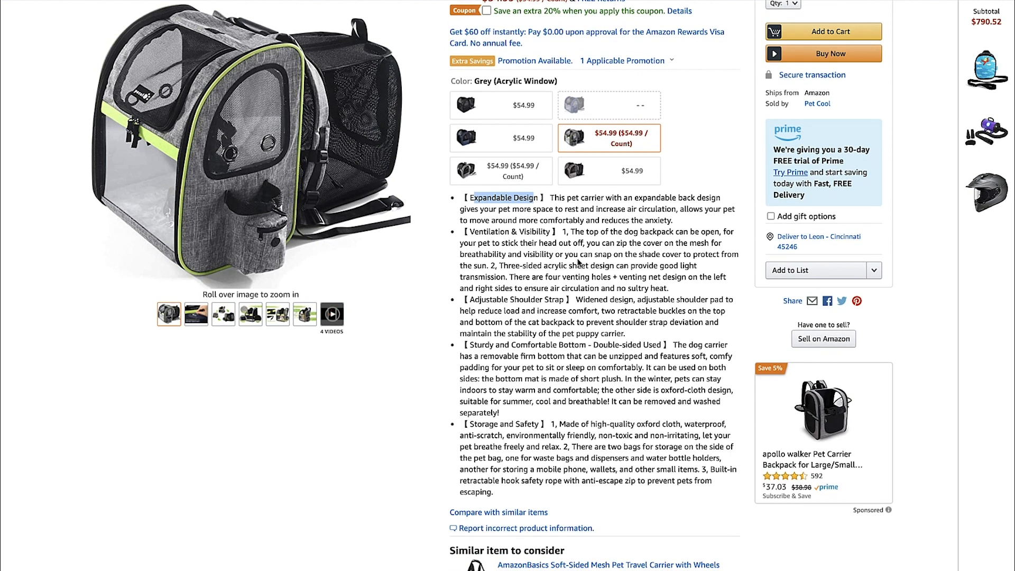
scroll(579, 262, "down", 1)
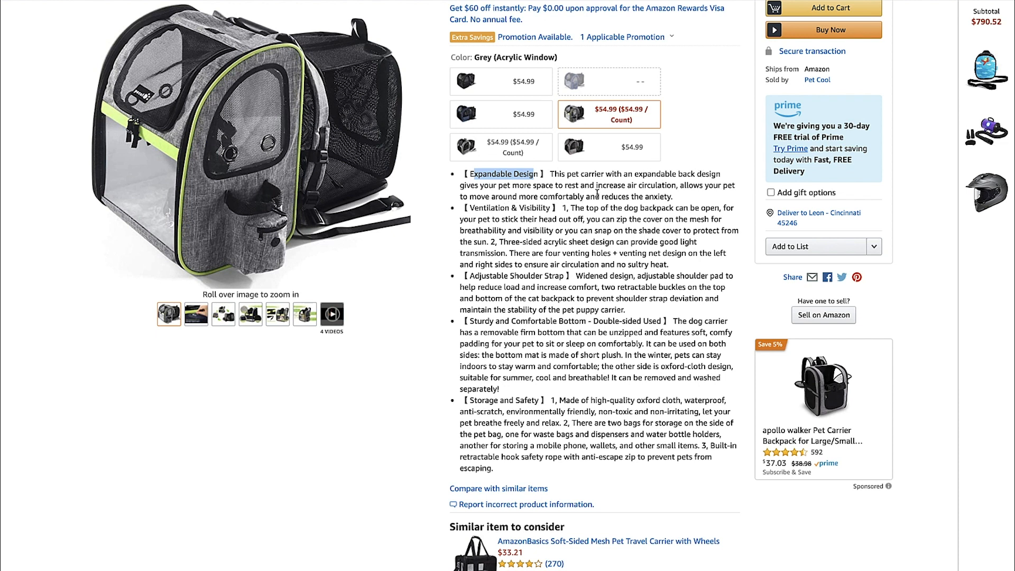
scroll(608, 193, "down", 1)
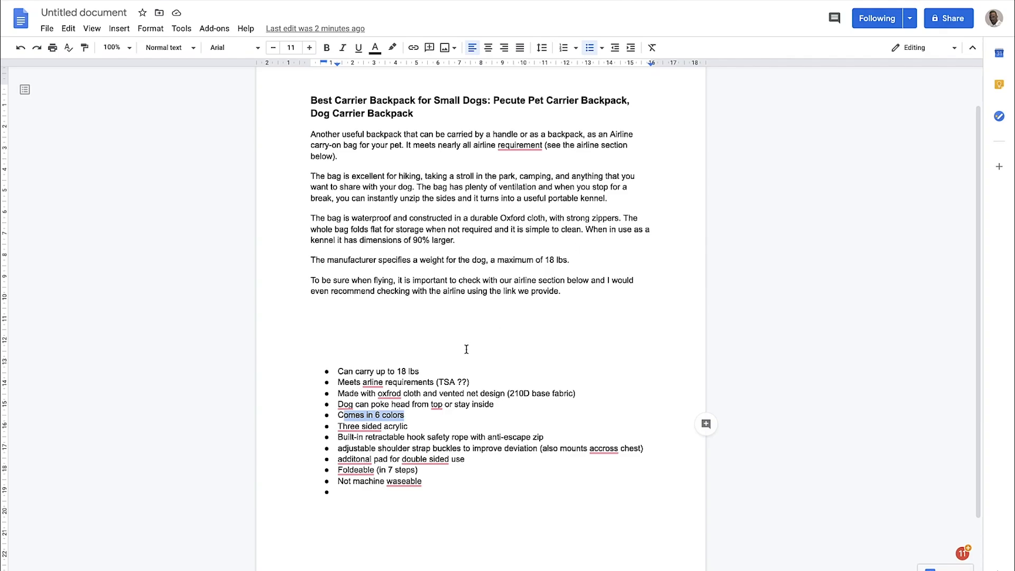
left_click(481, 378)
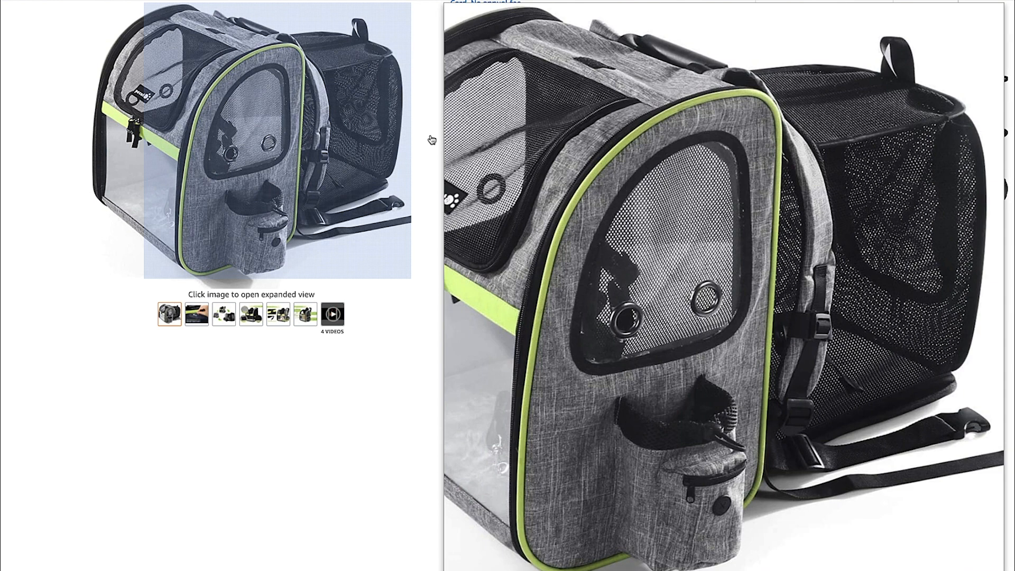
Review the Ventilation & Visibility and Adjustable Shoulder Strap features on Amazon, highlighting the text about the two retractable buckles
scroll(589, 214, "down", 1)
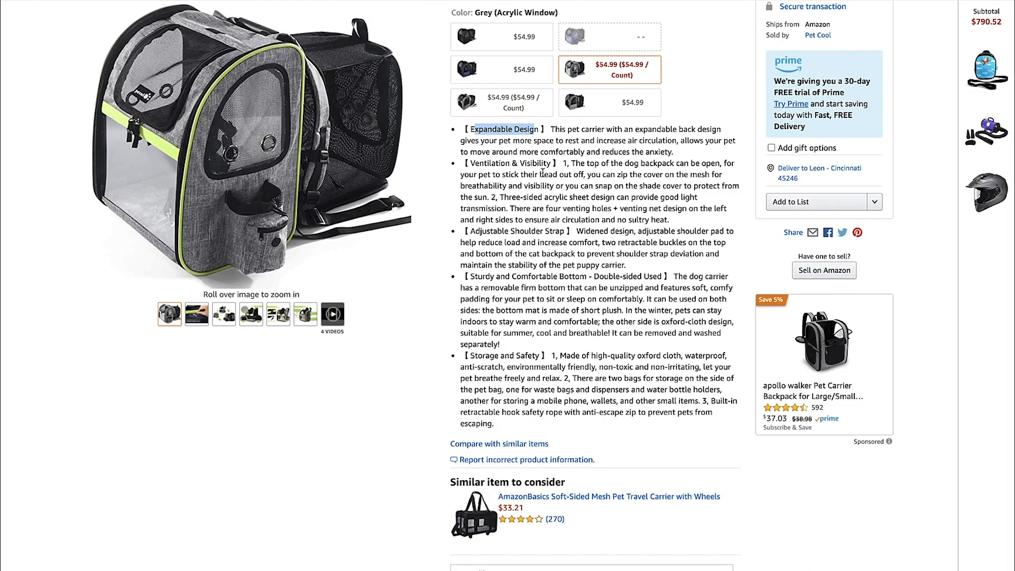
scroll(591, 211, "down", 1)
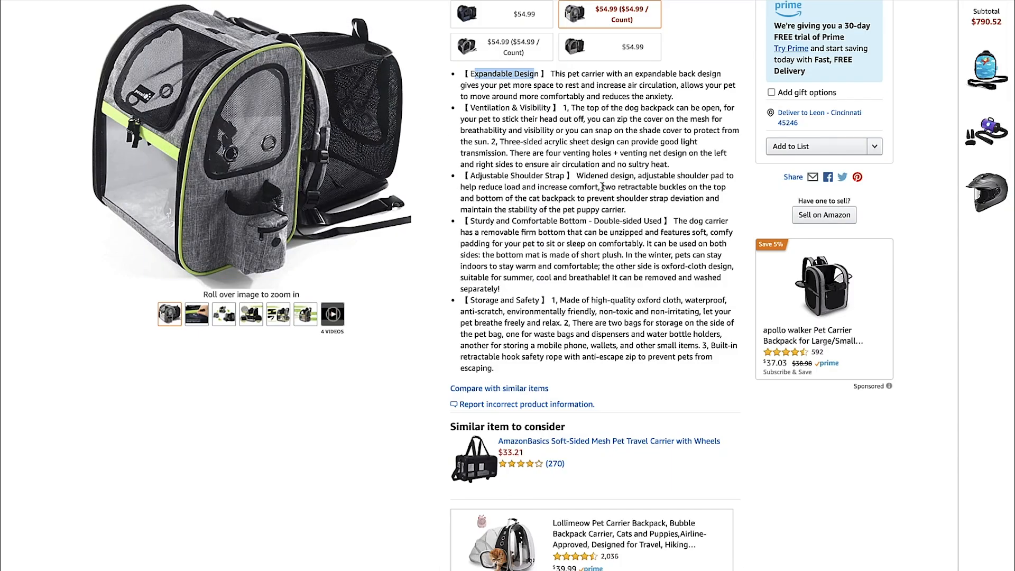
left_click_drag(603, 187, 720, 199)
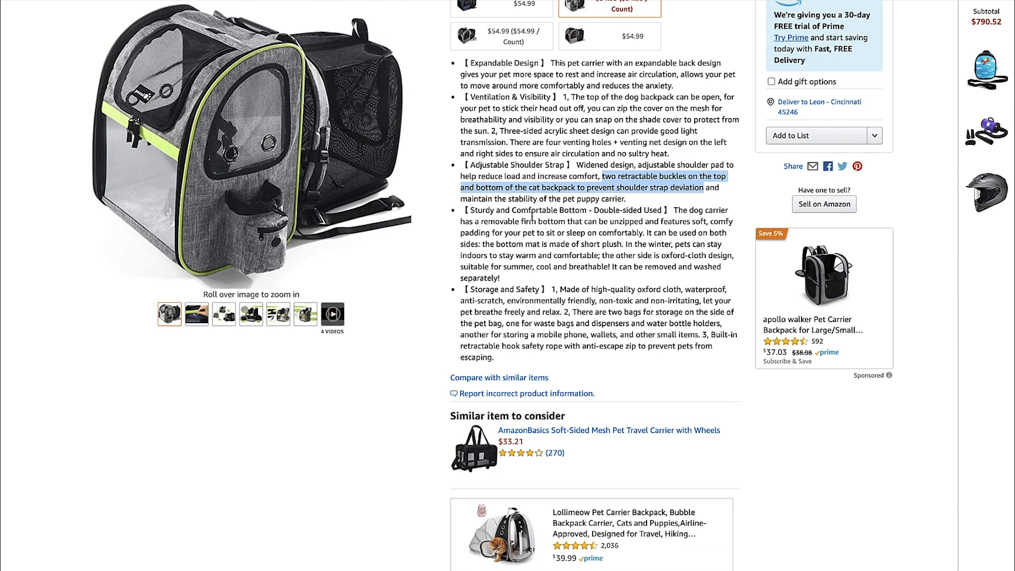
Copy "removable firm bottom that can be unzipped" from the Amazon listing into a new bullet below the note about the opening top
left_click_drag(481, 222, 644, 221)
key("ctrl+c")
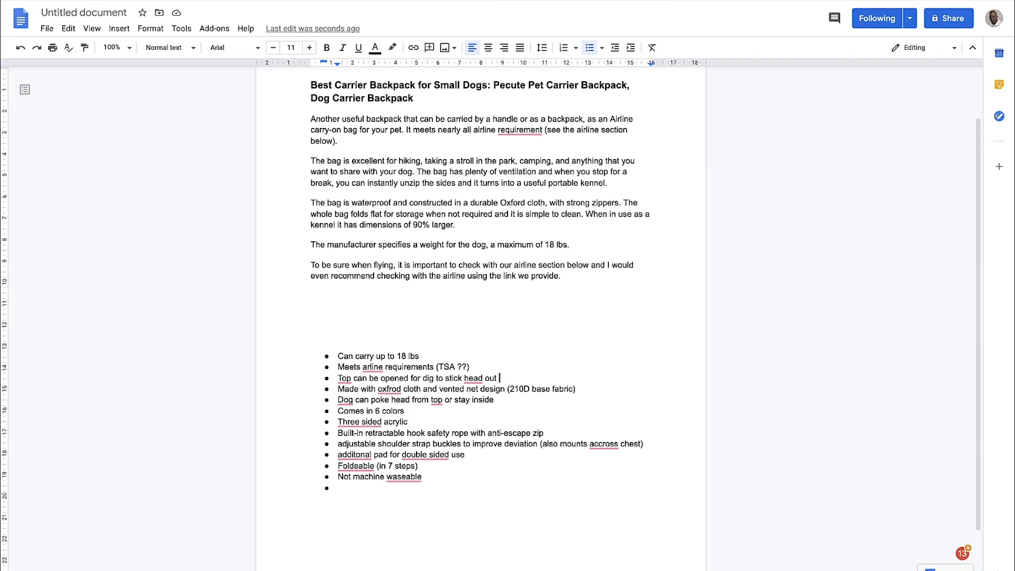
left_click(524, 372)
key("Return")
key("ctrl+v")
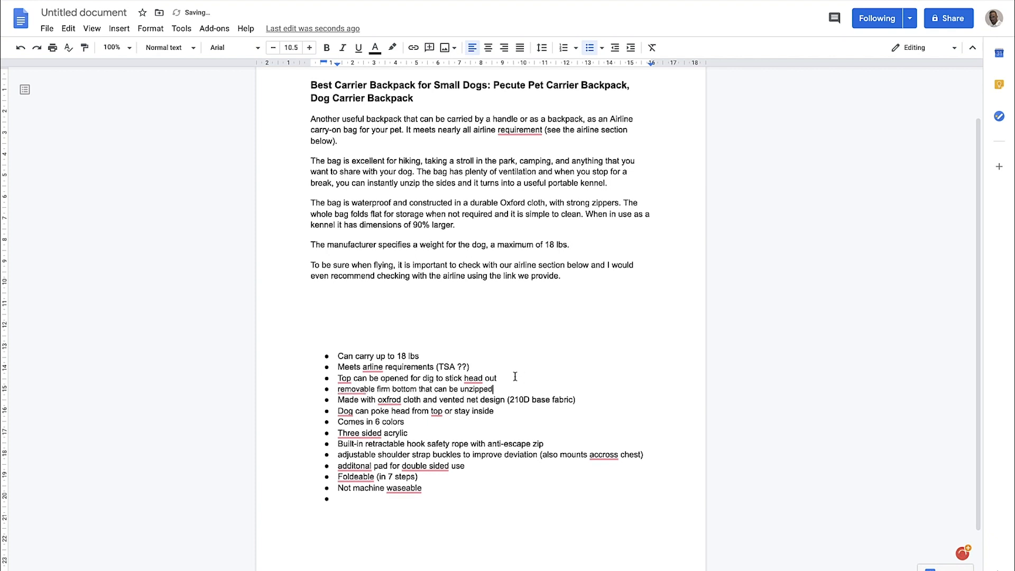
type("(machine was")
key("BackSpace")
key("BackSpace")
key("BackSpace")
key("BackSpace")
key("BackSpace")
key("BackSpace")
key("BackSpace")
key("BackSpace")
key("BackSpace")
key("BackSpace")
key("BackSpace")
key("BackSpace")
From the Storage and Safety feature, add the bullets "Waterproof" and "One storage bag on each side for additional storage" at the end of the notes
scroll(471, 302, "down", 1)
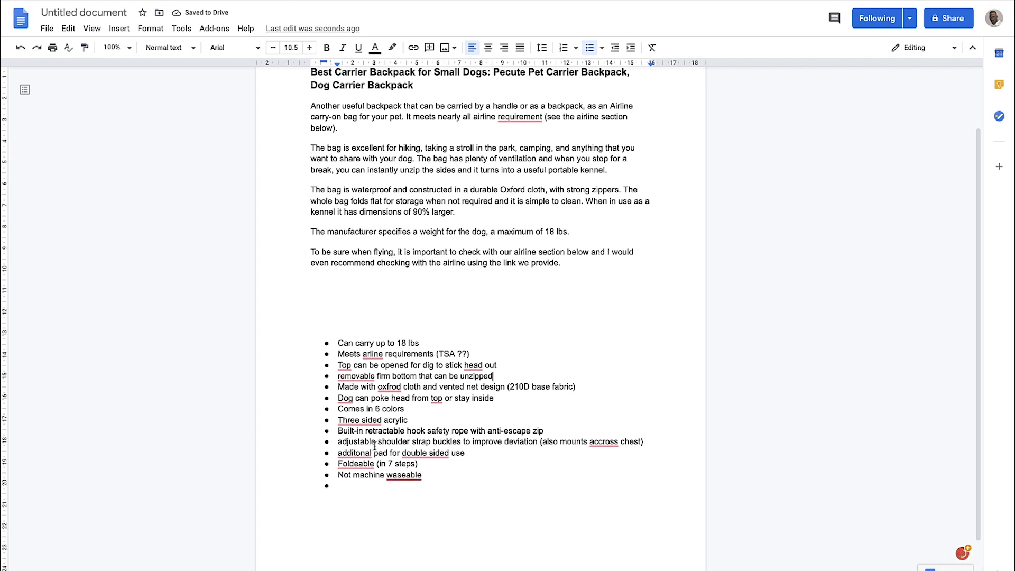
left_click(159, 1)
scroll(579, 243, "down", 1)
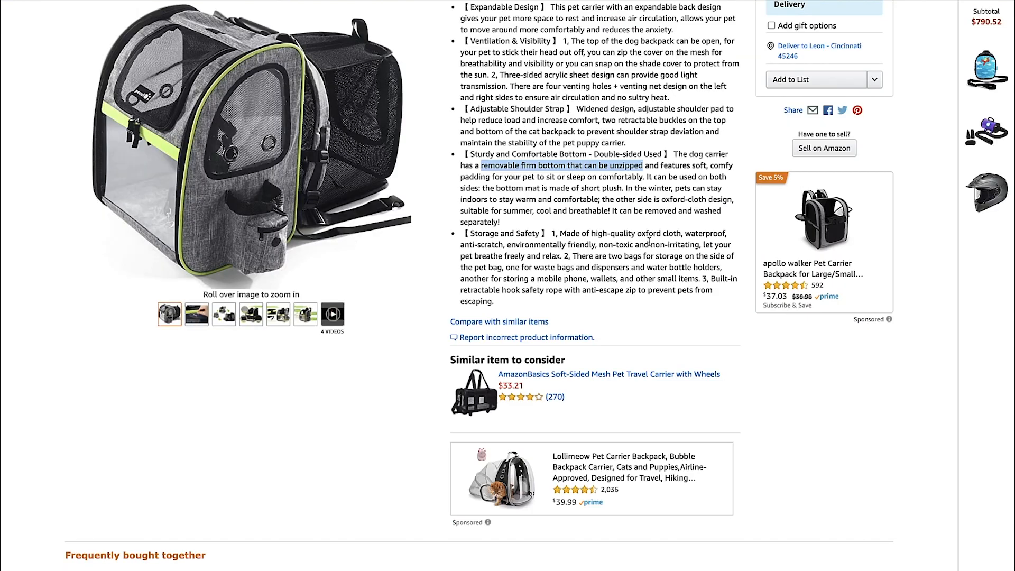
left_click_drag(611, 234, 681, 235)
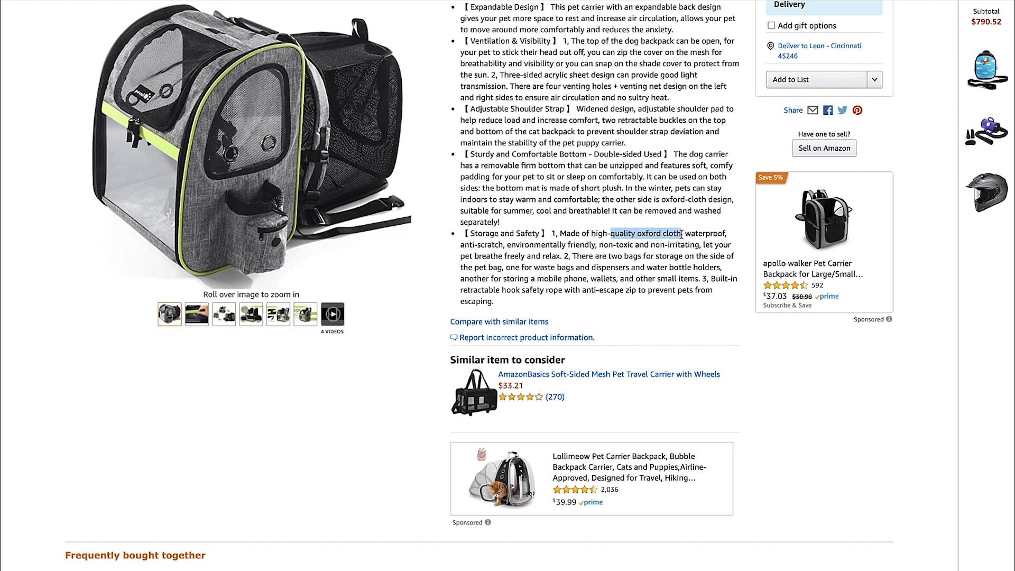
left_click_drag(685, 234, 727, 234)
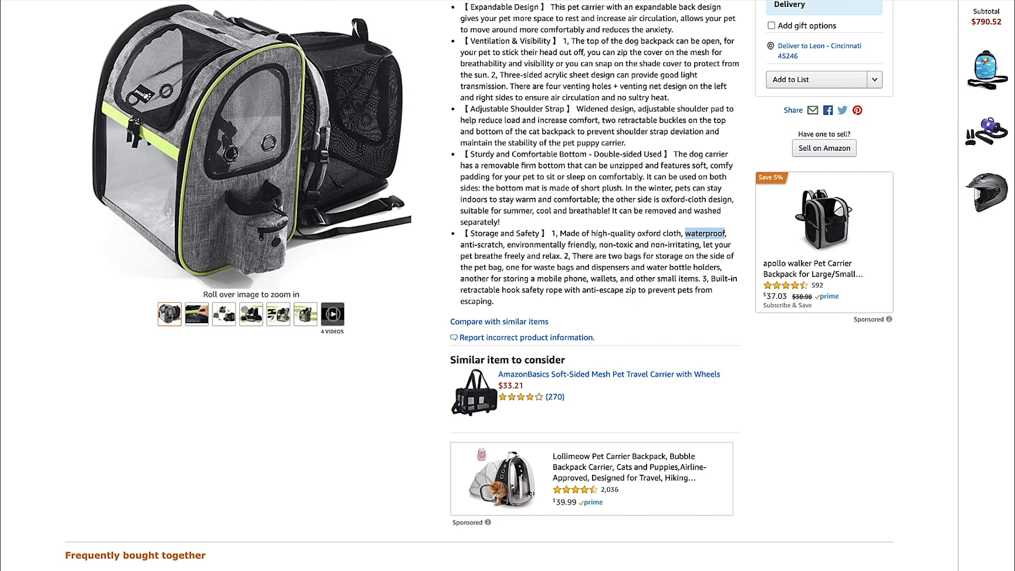
mouse_move(207, 88)
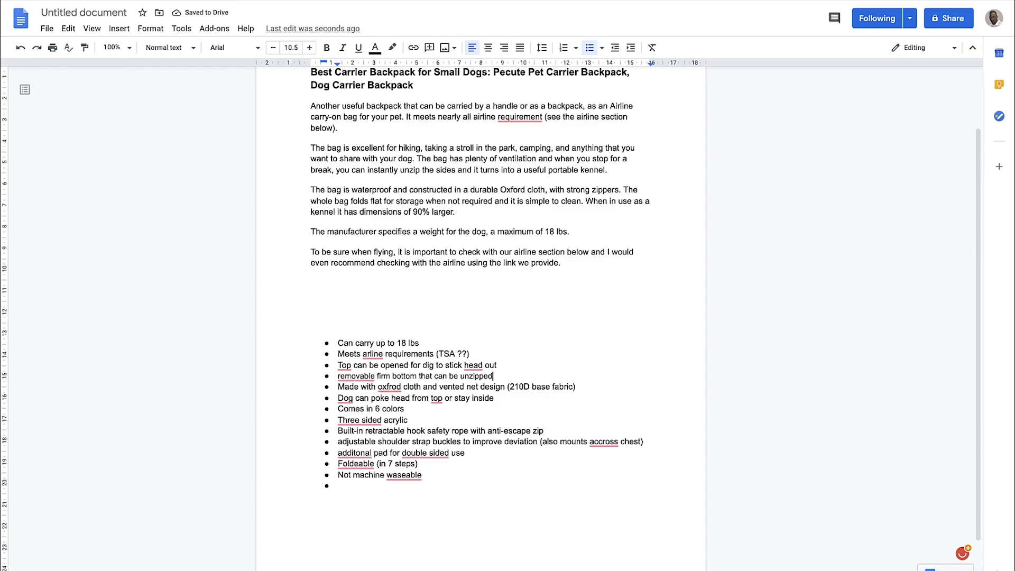
type("waterproof")
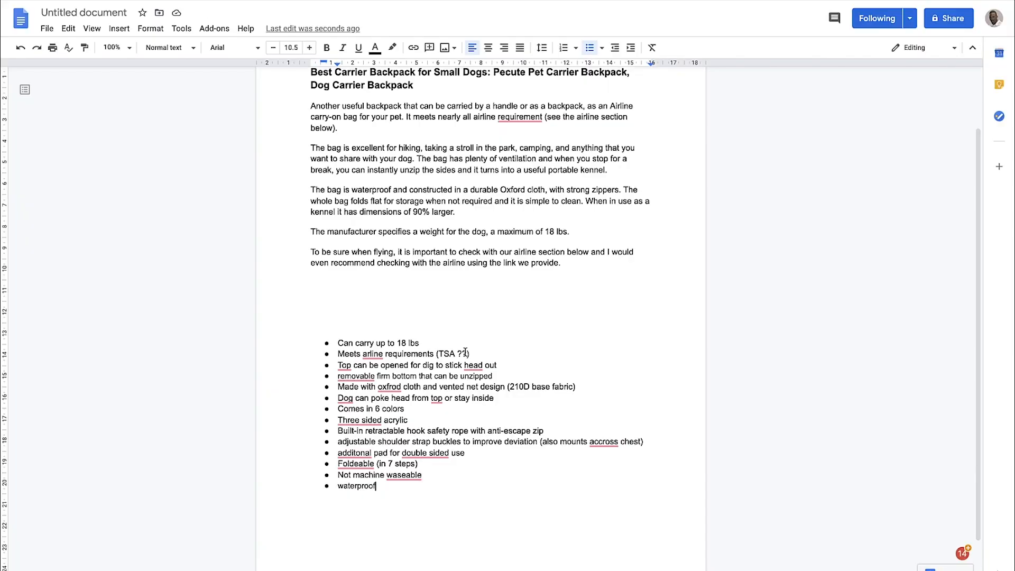
key("Return")
type("One storage bag on each side for additional storage")
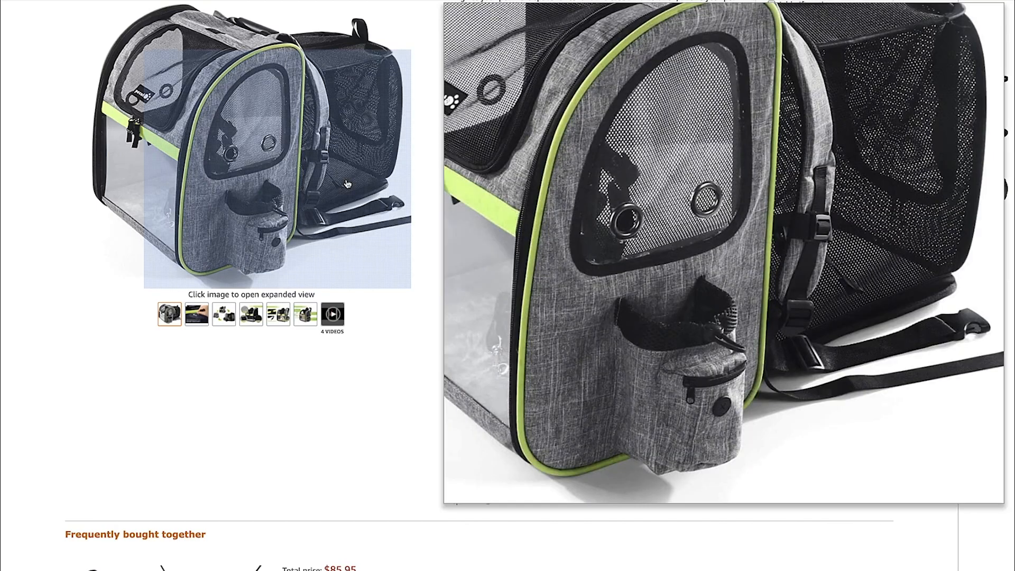
Compare the listing's "non-toxic and non-irritating" claim and the carrier's photo with the bulleted notes in Google Docs
scroll(634, 266, "down", 1)
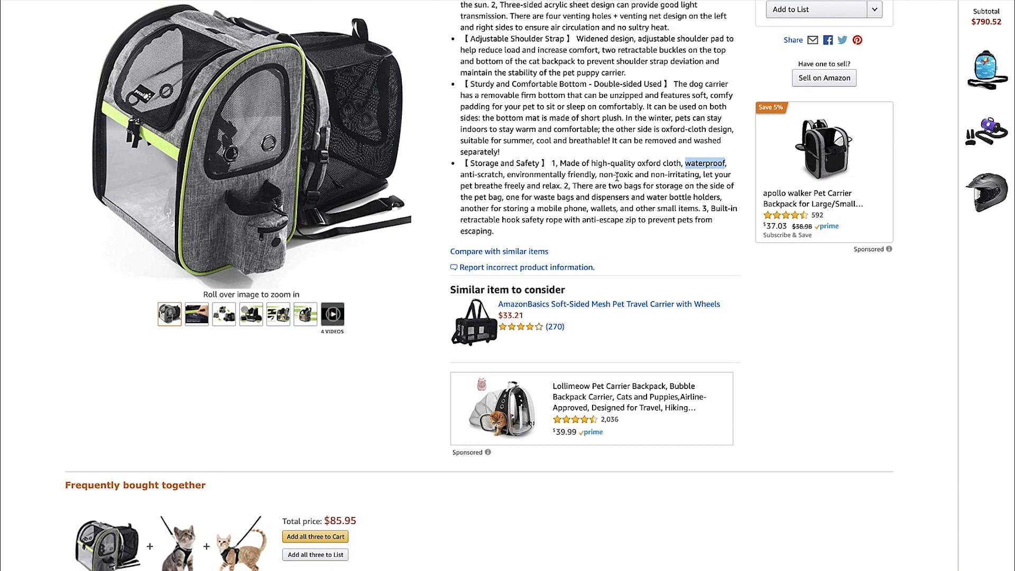
mouse_move(413, 72)
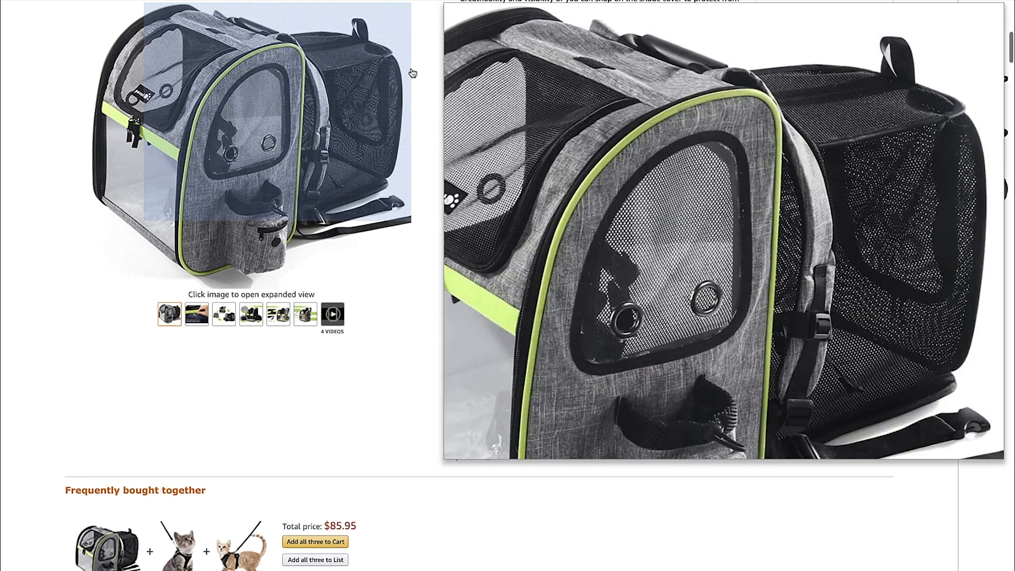
left_click_drag(599, 178, 699, 181)
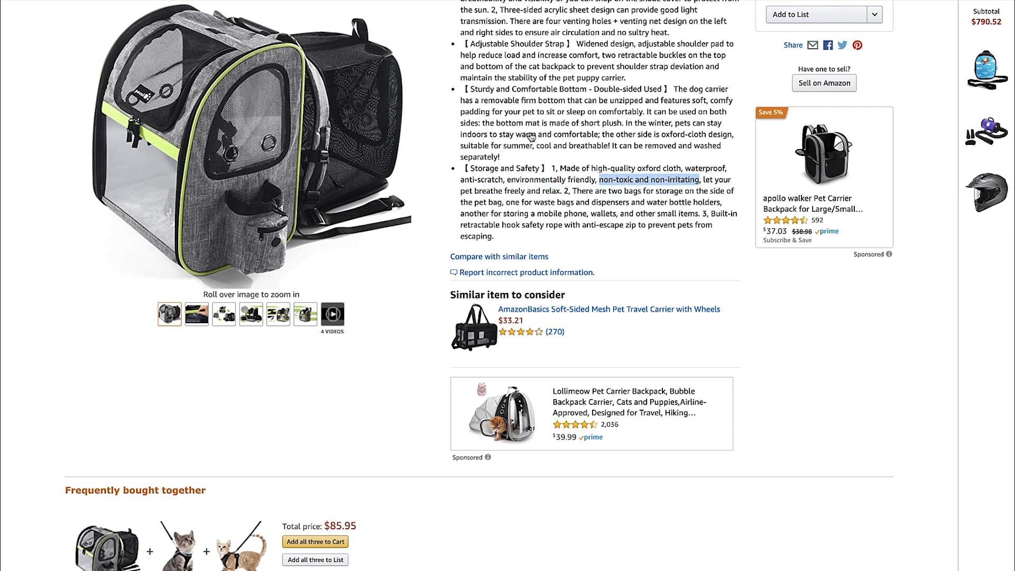
key("alt+Tab")
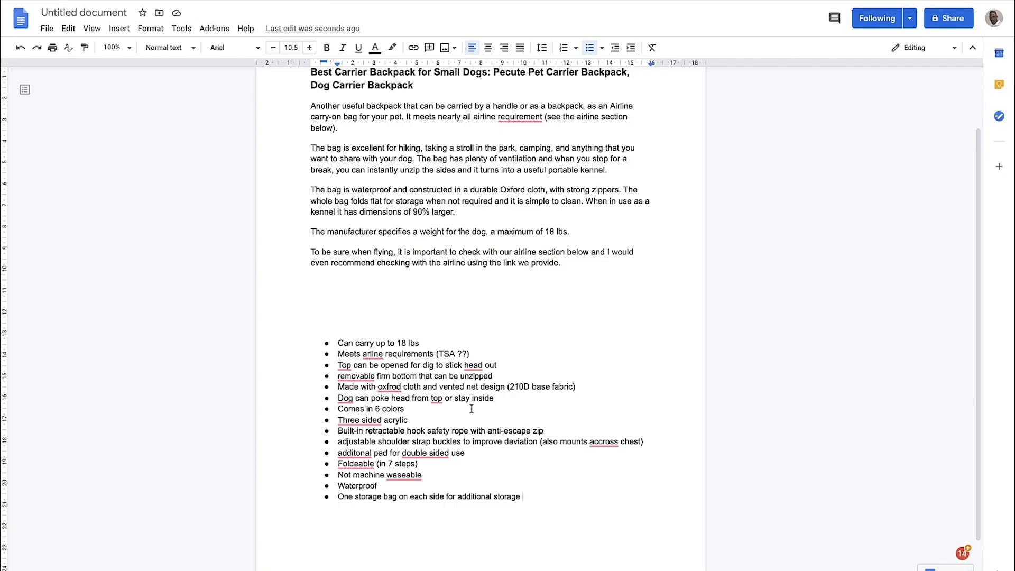
Return to the Amazon page and read the brand story, including its expandable and foldable claims
key("alt+Tab")
scroll(487, 116, "down", 2)
scroll(487, 127, "down", 8)
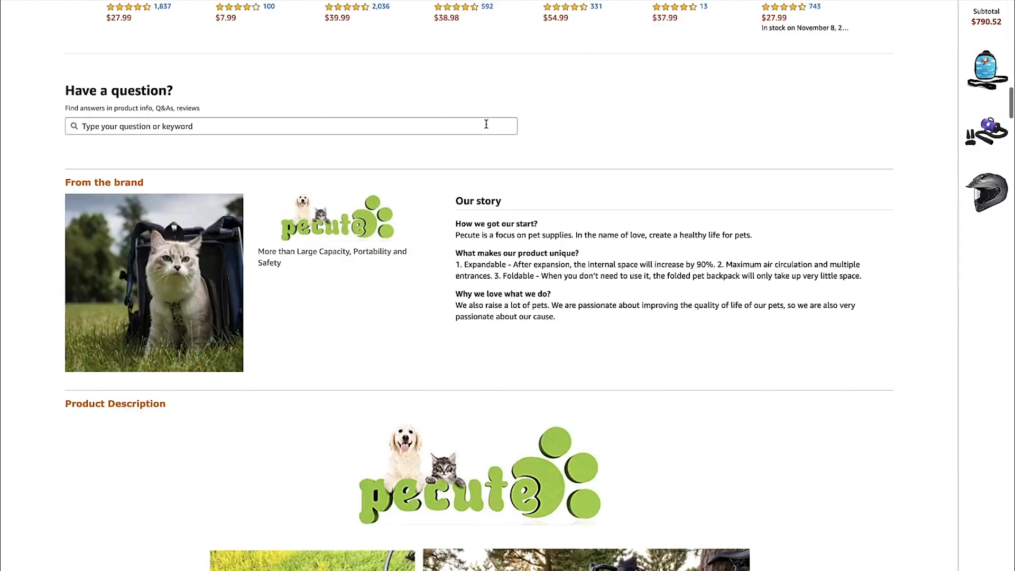
scroll(531, 302, "down", 1)
scroll(531, 302, "down", 1)
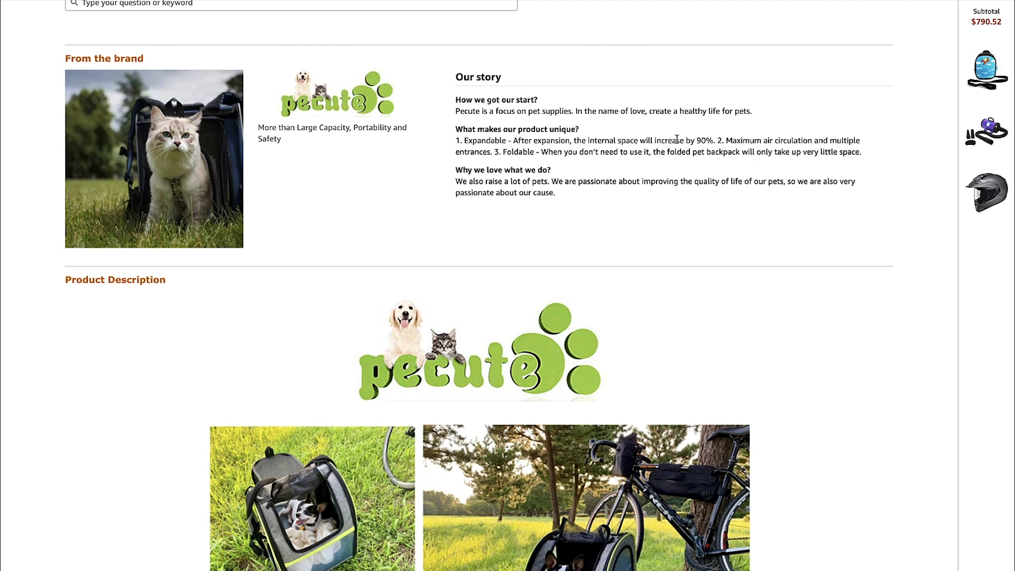
left_click_drag(502, 152, 524, 153)
scroll(527, 174, "down", 15)
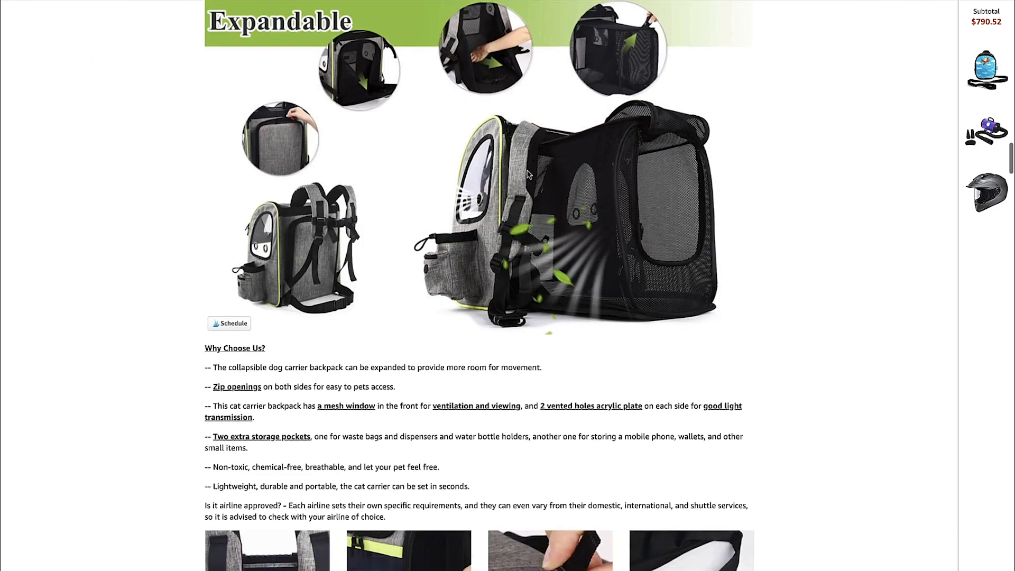
Examine the product description's folding stages, size and care details, and its shoulder strap, pad, zipper and safety belt features
scroll(527, 173, "down", 15)
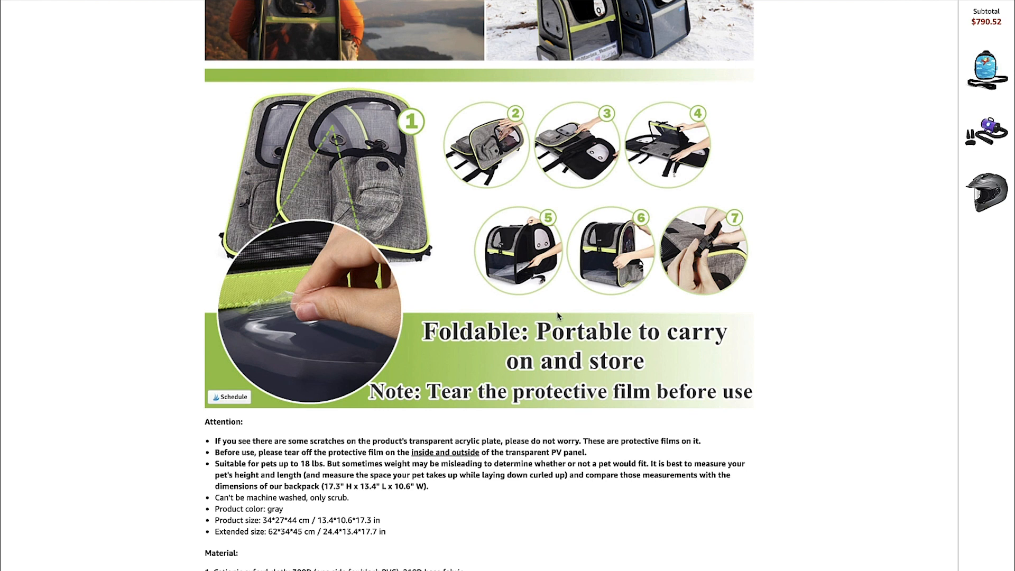
scroll(558, 315, "up", 3)
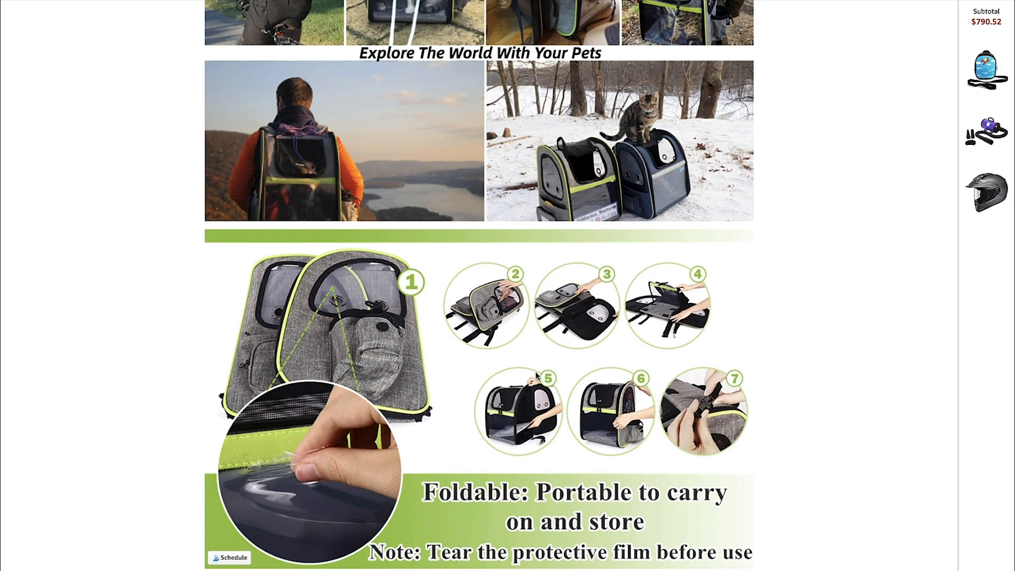
scroll(537, 375, "up", 7)
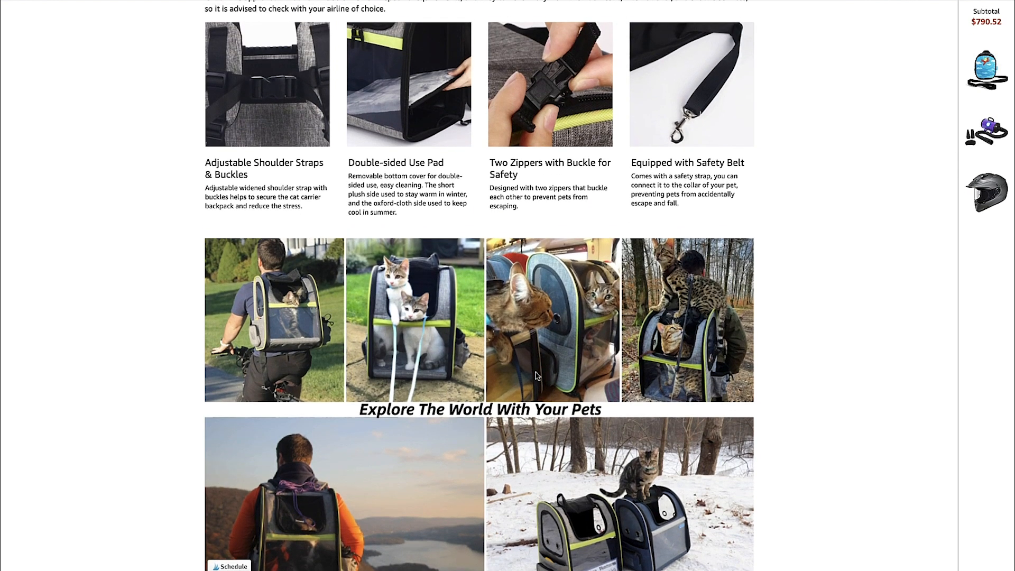
scroll(536, 375, "up", 2)
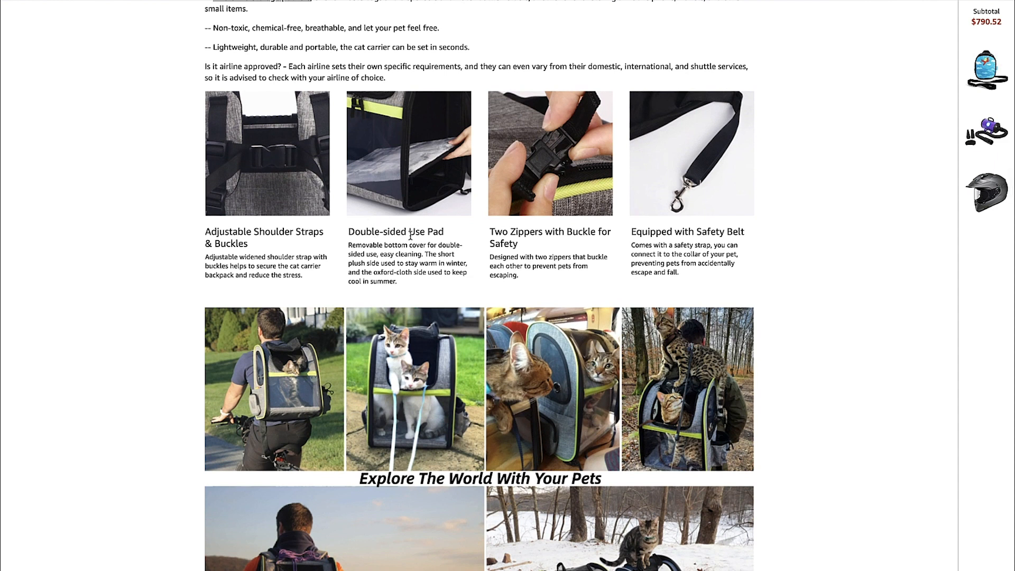
scroll(434, 242, "up", 1)
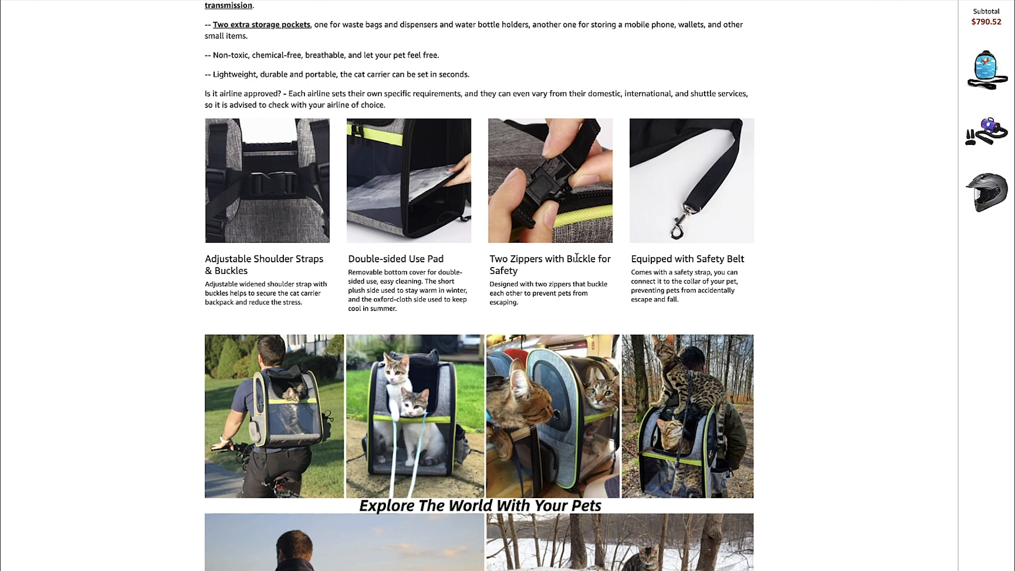
scroll(579, 259, "up", 1)
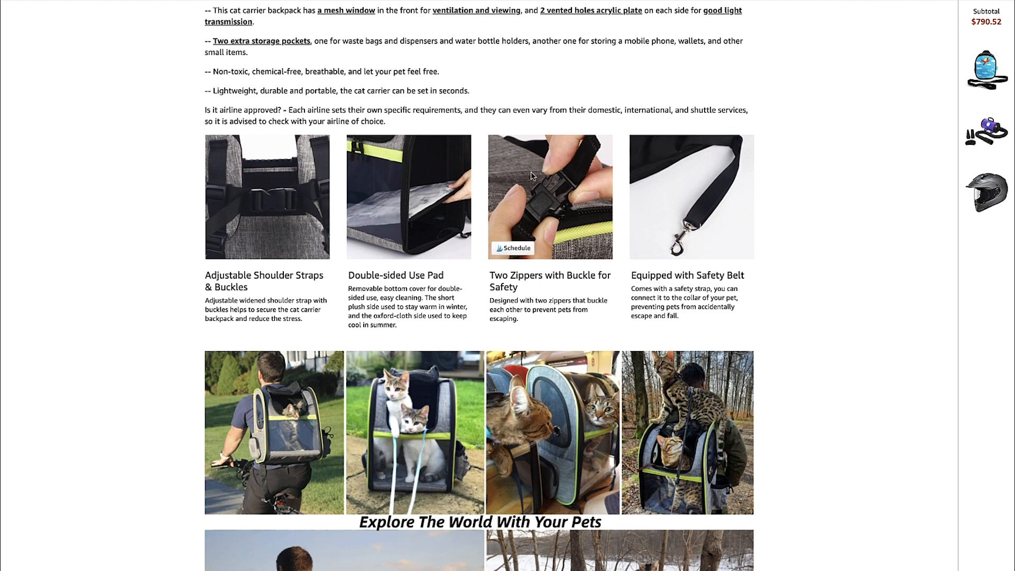
scroll(623, 234, "up", 1)
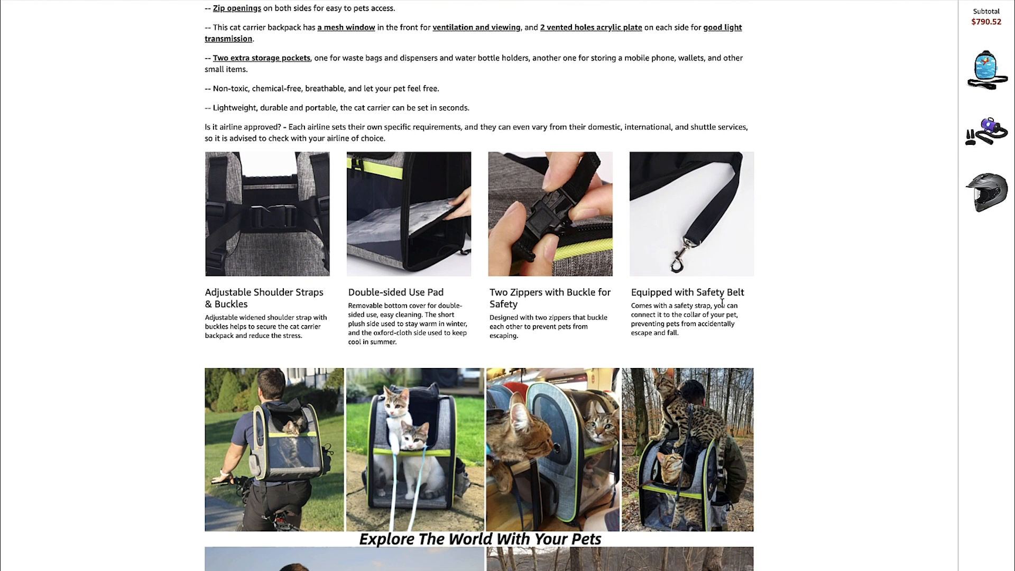
Recheck the listing's "Why Choose Us?" points, then switch to Google Docs and reread the review's opening paragraphs
scroll(706, 254, "up", 3)
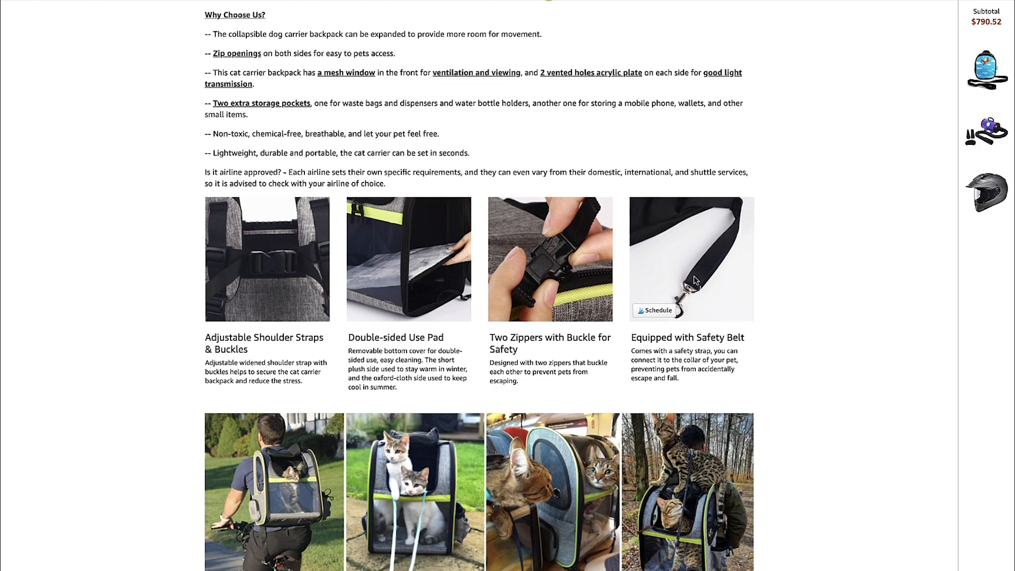
scroll(625, 240, "up", 3)
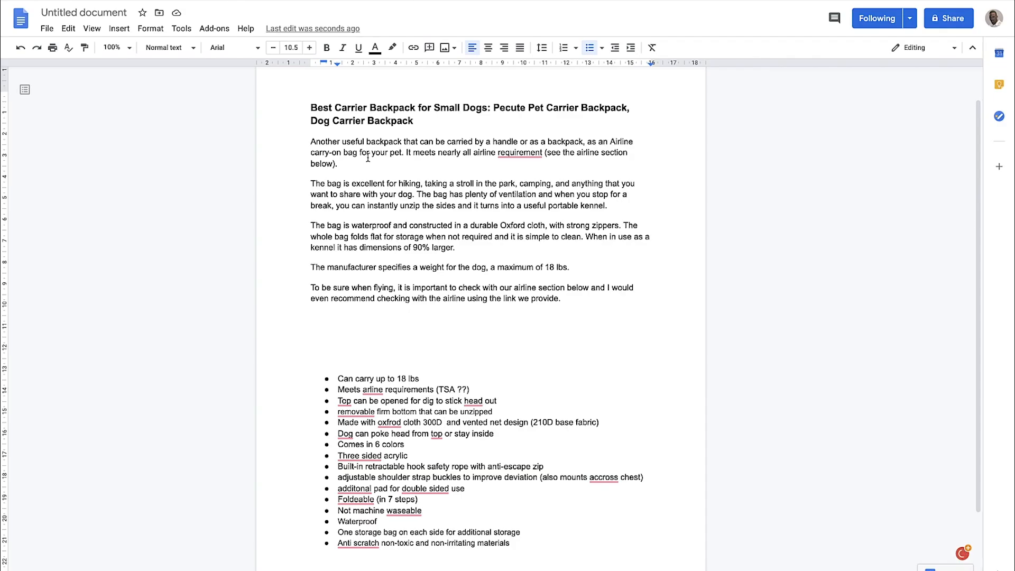
scroll(370, 201, "up", 2)
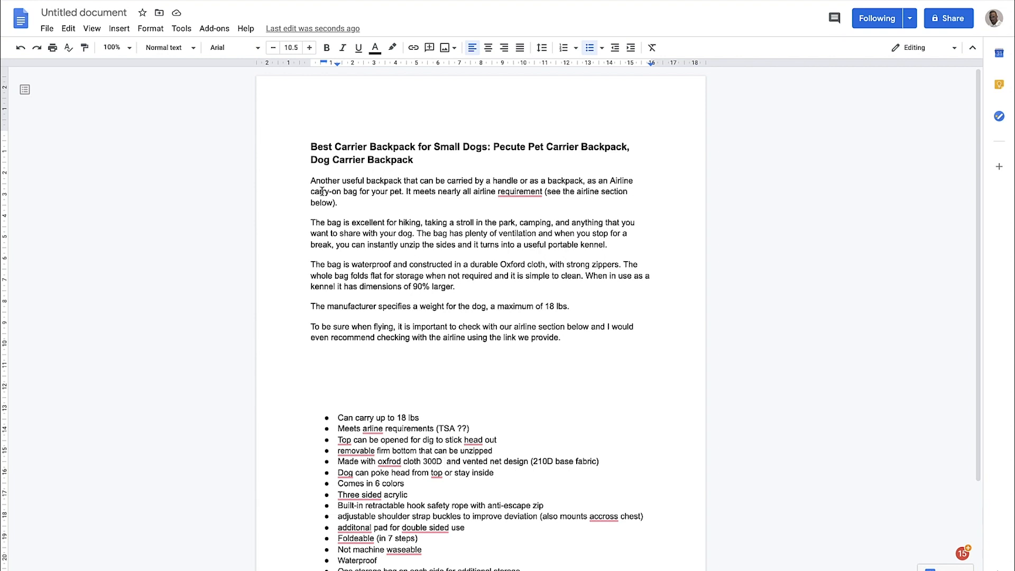
left_click_drag(310, 202, 358, 224)
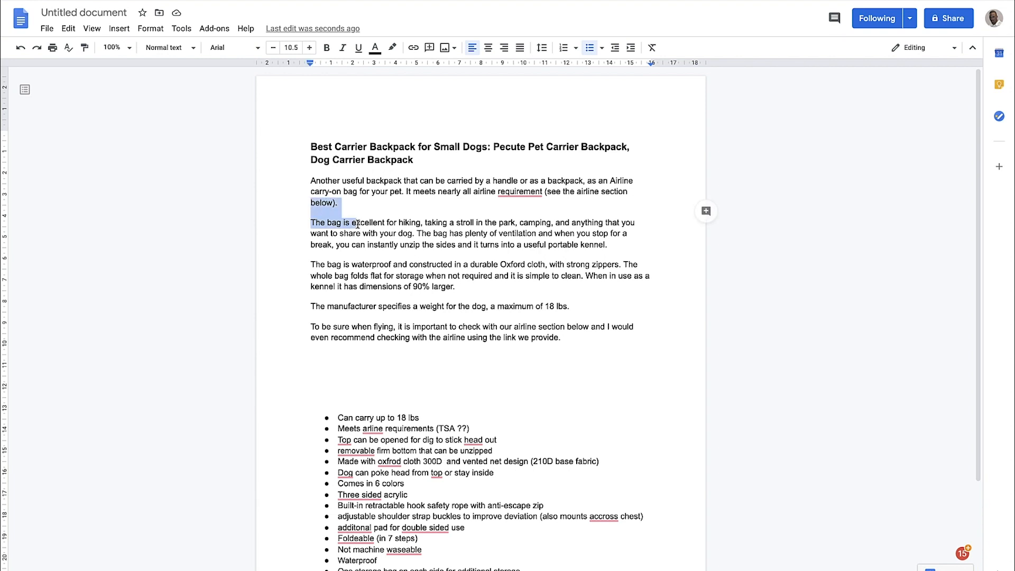
left_click(357, 224)
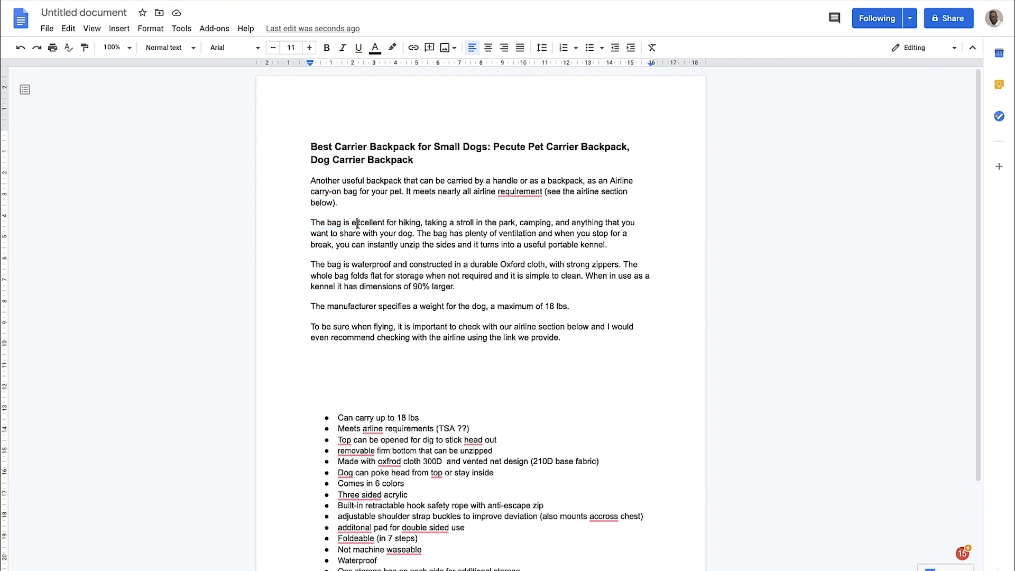
Start new paragraphs at "The bag has plenty of ventilation" and "The whole bag folds flat for storage"
left_click(417, 233)
key("Return")
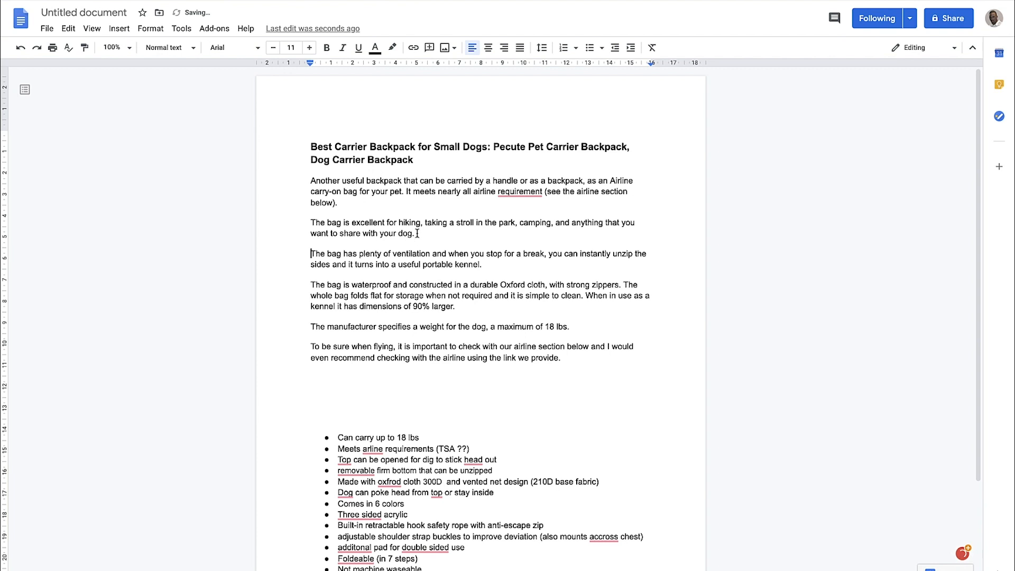
left_click(624, 285)
key("Return")
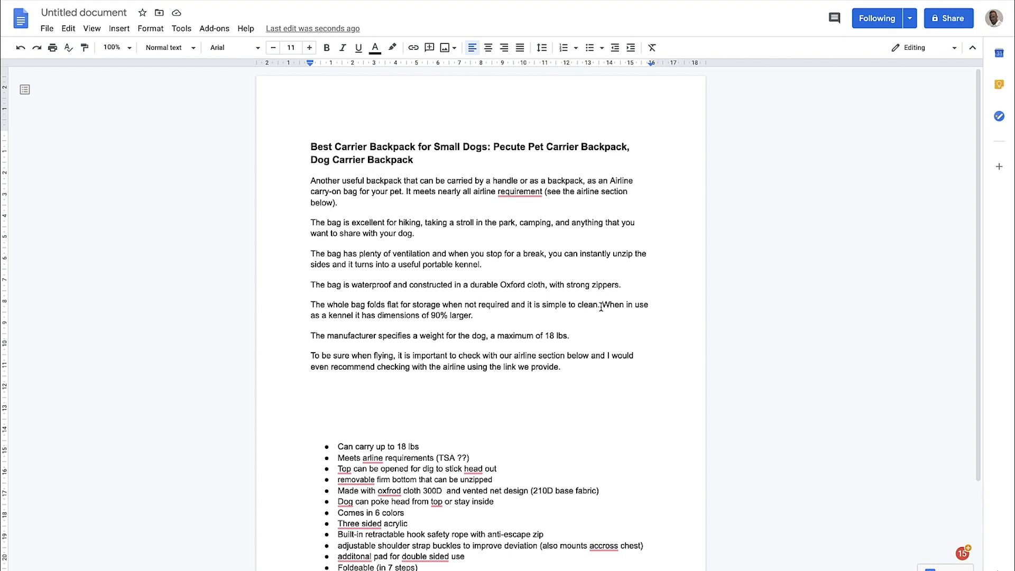
Examine the review's closing paragraphs on the airline advice and the manufacturer's maximum dog weight
scroll(599, 304, "down", 1)
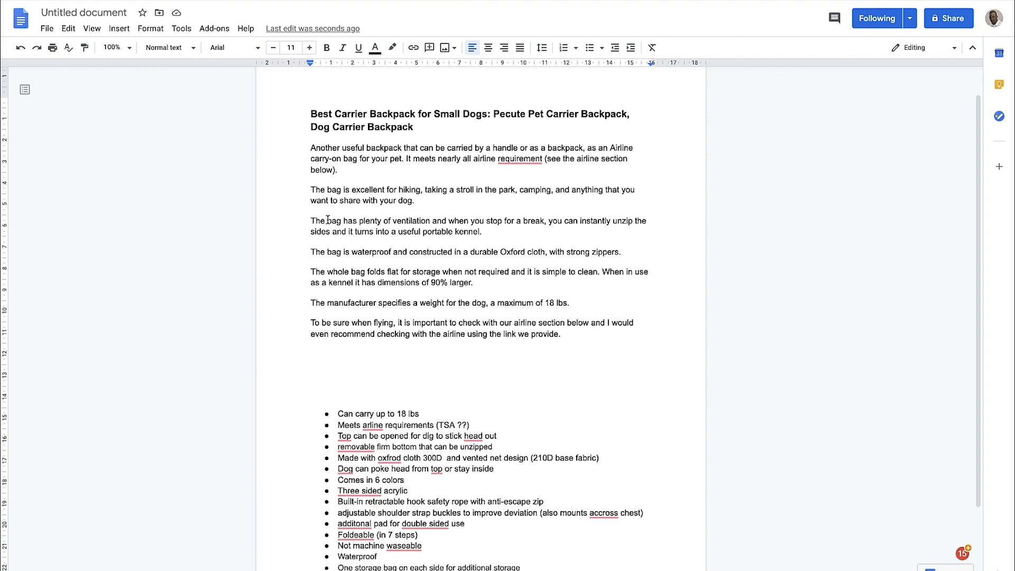
scroll(365, 224, "down", 2)
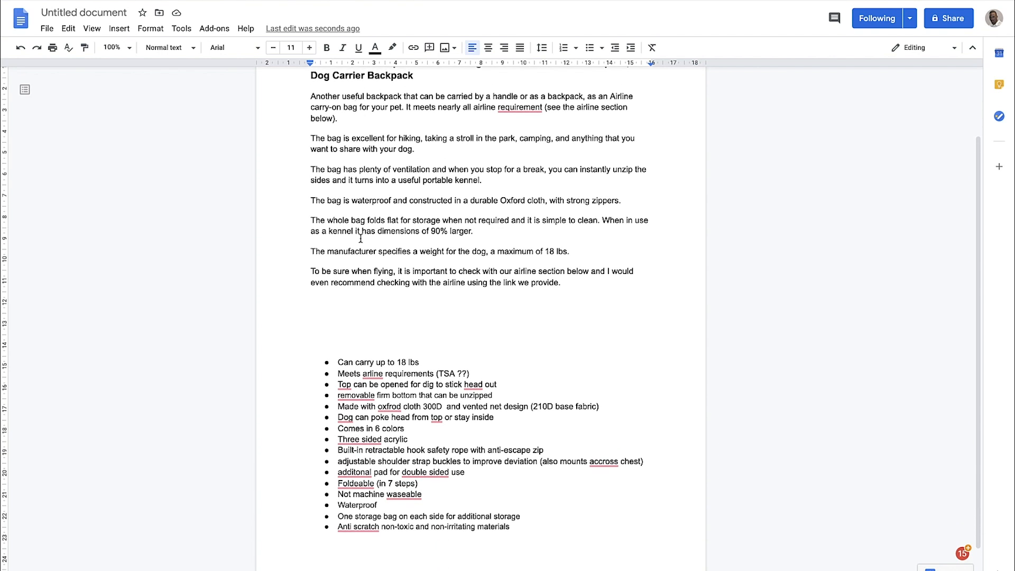
left_click_drag(311, 271, 490, 297)
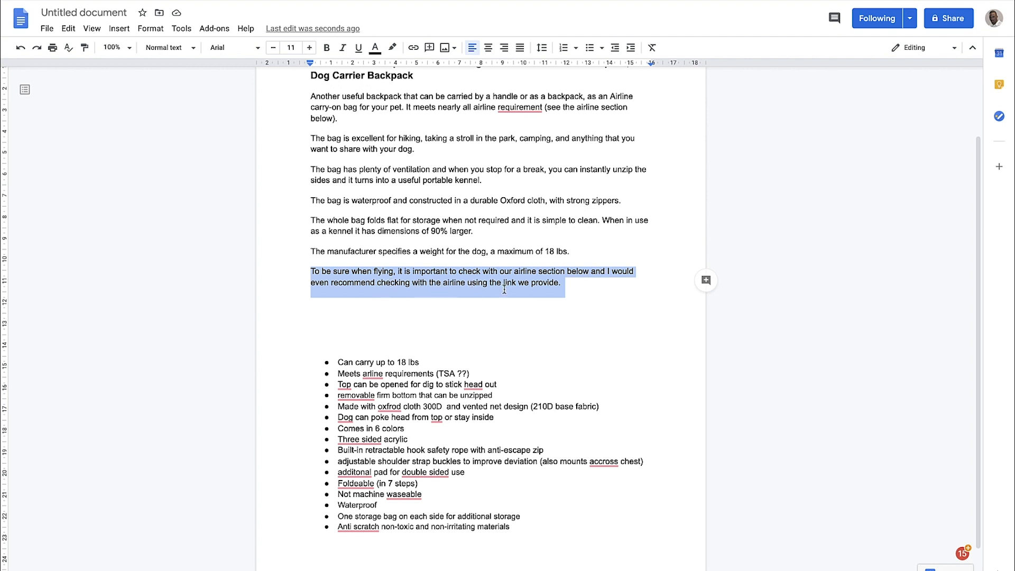
left_click_drag(560, 284, 307, 269)
left_click_drag(315, 252, 436, 259)
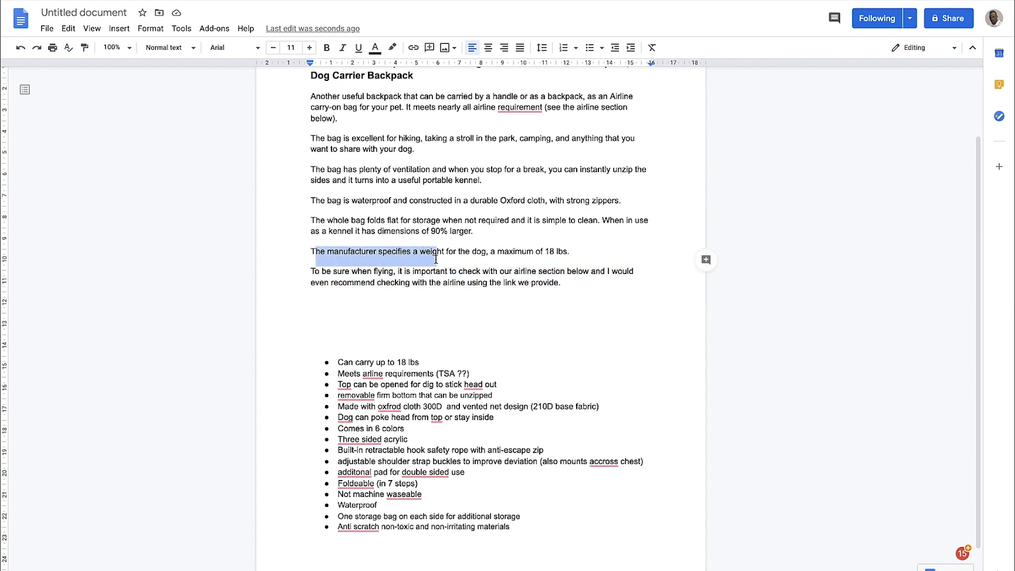
left_click(540, 252)
left_click_drag(428, 251, 387, 250)
left_click(513, 252)
Reread the review's introductory paragraph about carrying the backpack by handle and using it as airline carry-on
scroll(408, 248, "up", 1)
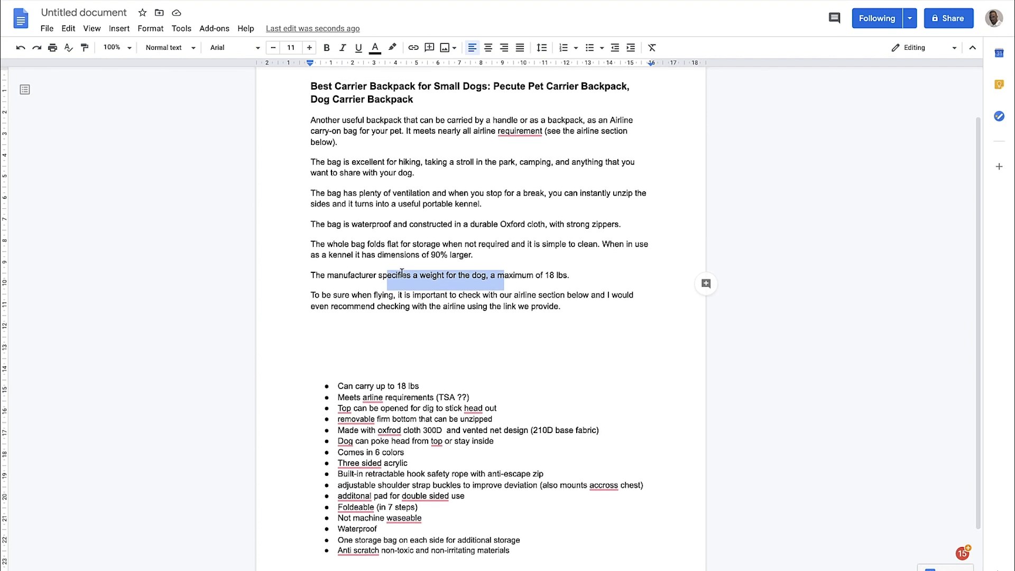
scroll(402, 273, "up", 1)
left_click(355, 162)
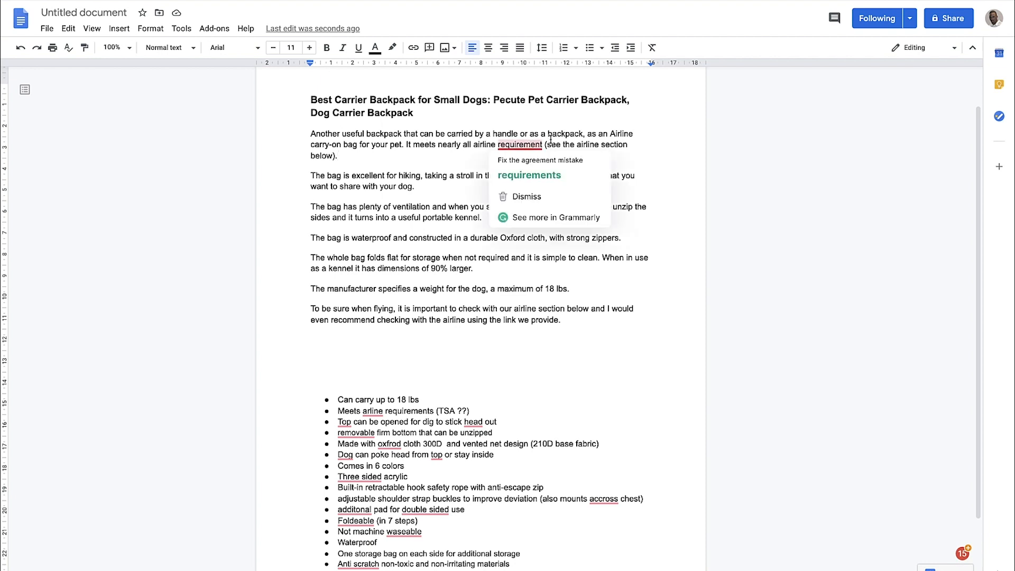
left_click_drag(310, 133, 339, 144)
left_click(351, 145)
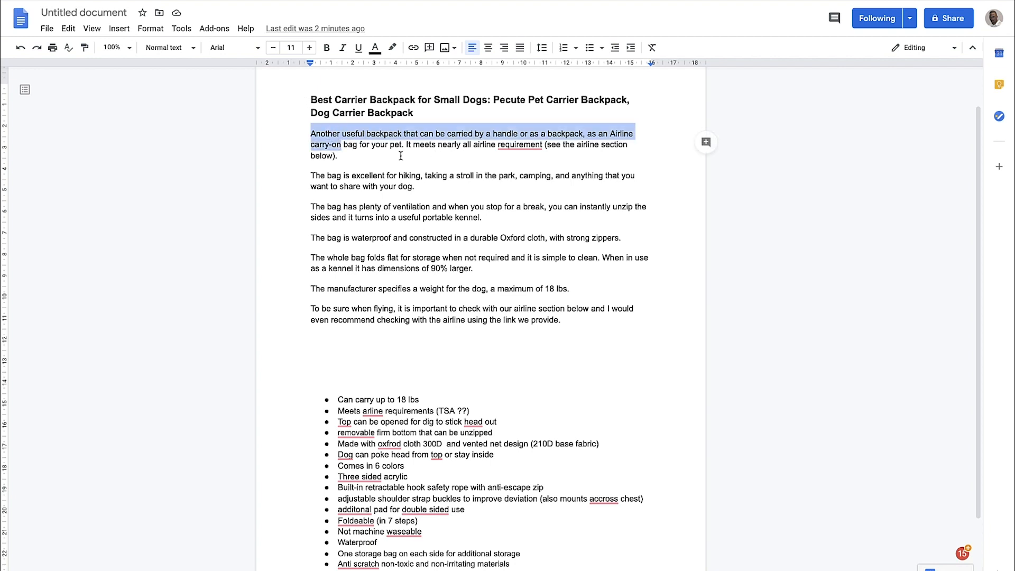
left_click(338, 142)
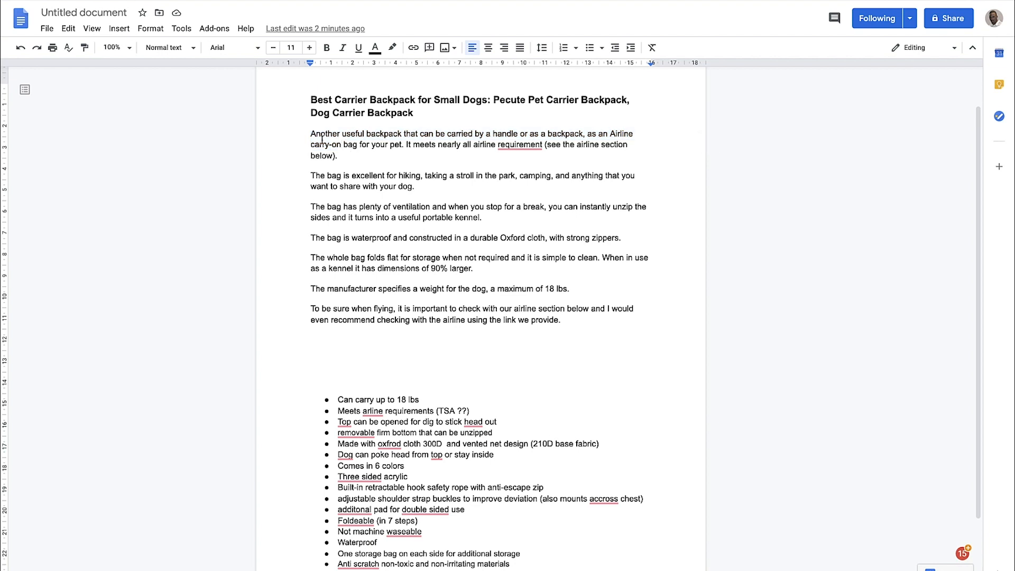
Compare the body paragraphs of the original review with the bulleted product notes beneath them
left_click_drag(312, 135, 492, 304)
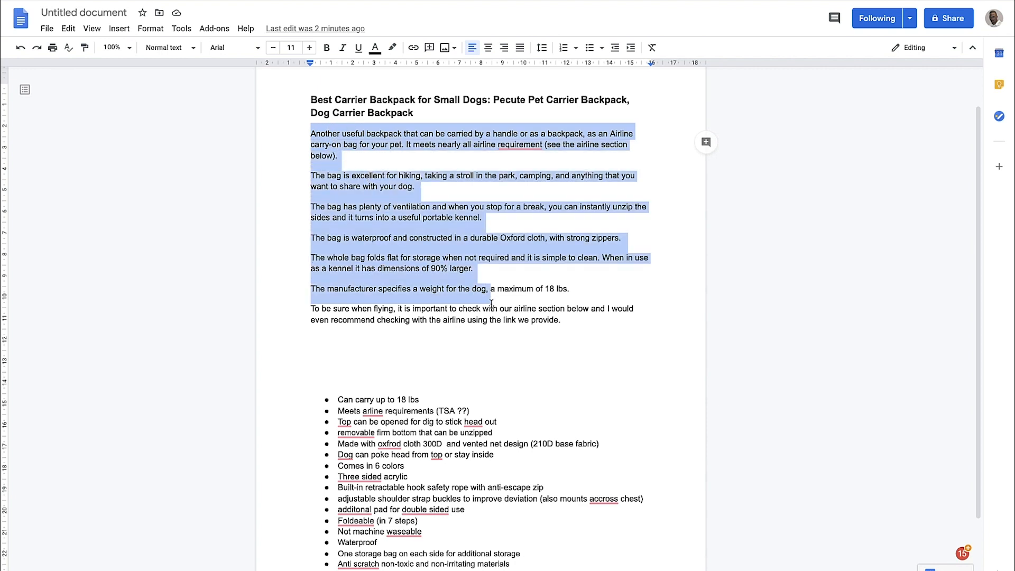
scroll(425, 263, "up", 1)
scroll(424, 264, "down", 3)
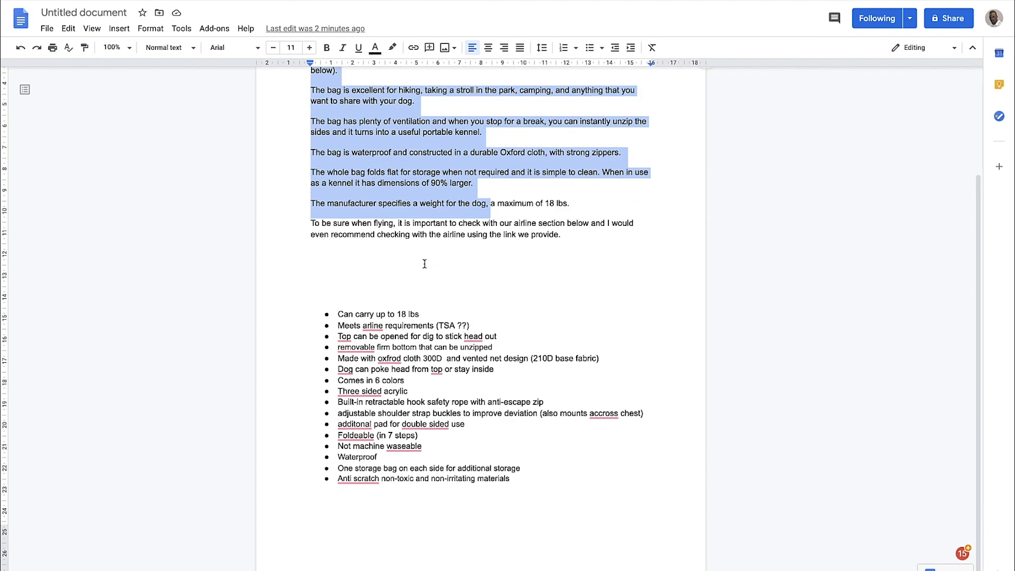
scroll(424, 264, "up", 5)
left_click(324, 202)
left_click_drag(310, 182, 417, 227)
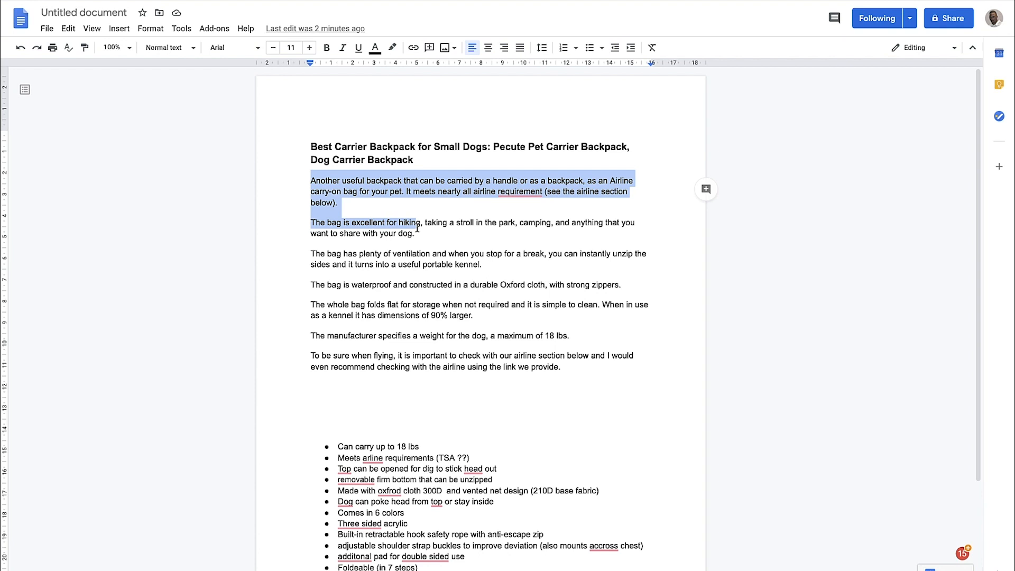
scroll(465, 305, "down", 1)
left_click_drag(578, 343, 403, 230)
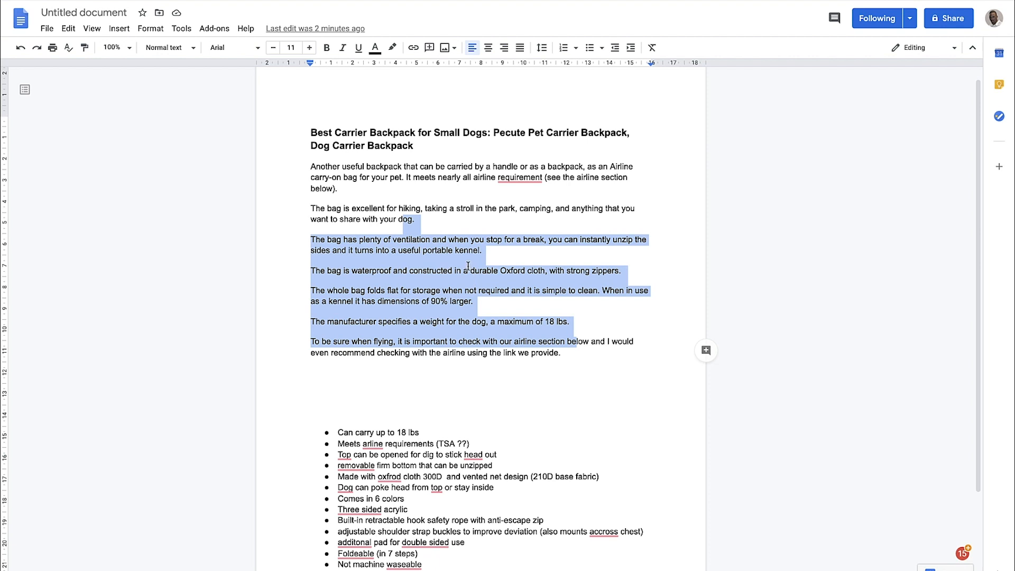
Compare the original review with the rewritten version below the dashed line, down to its Pros list
scroll(226, 288, "down", 2)
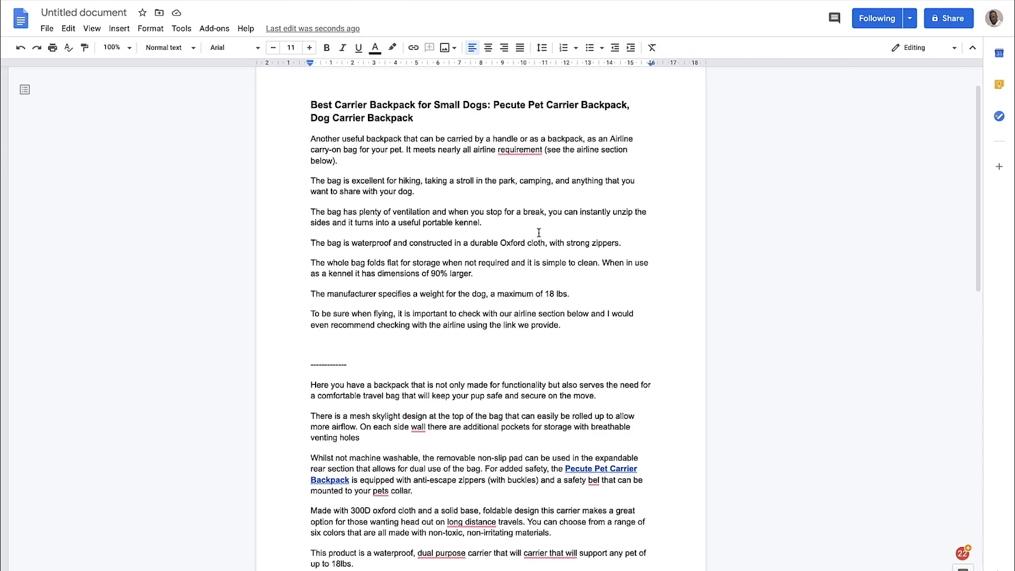
scroll(409, 186, "down", 1)
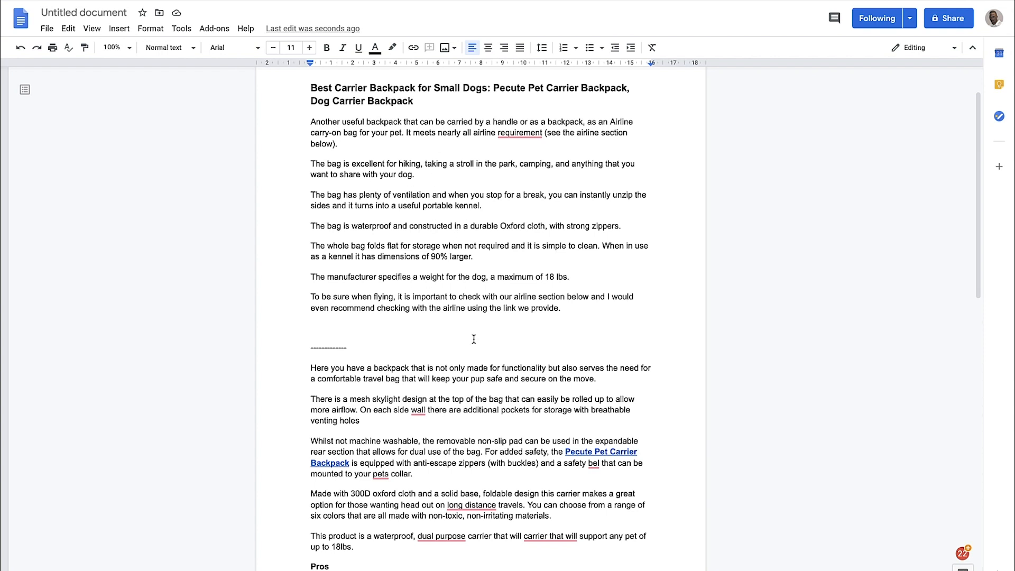
scroll(472, 340, "down", 1)
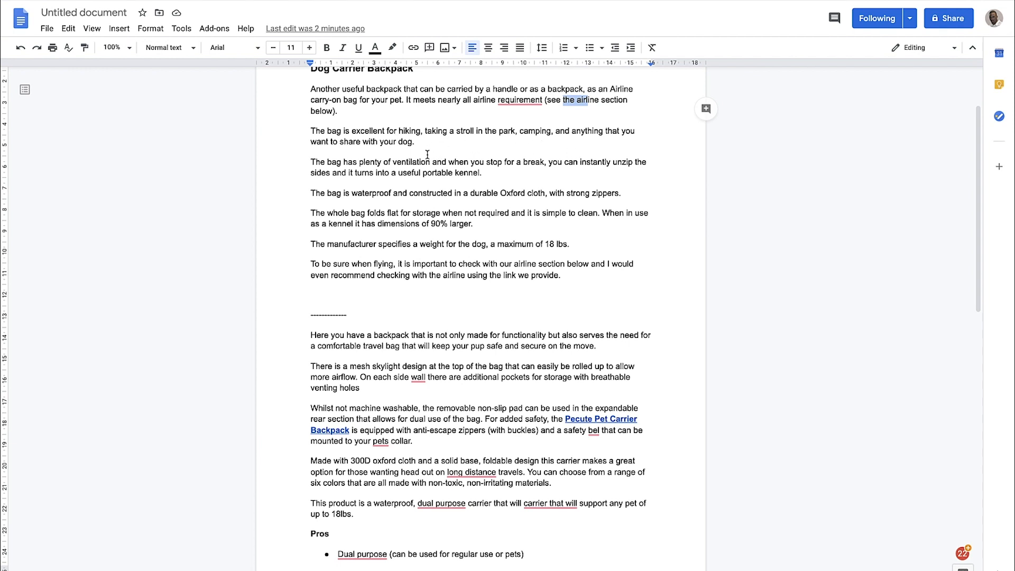
scroll(457, 161, "up", 1)
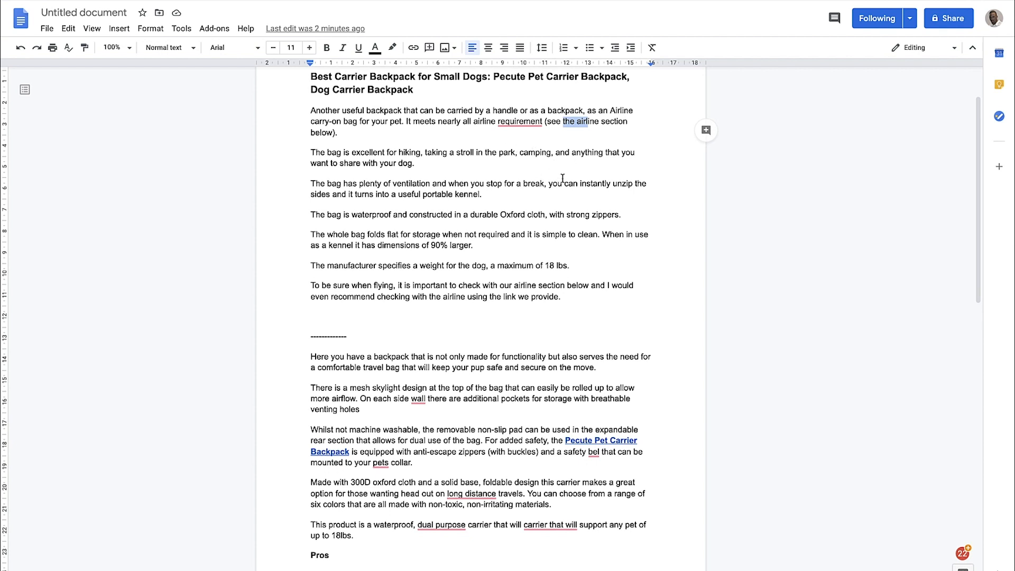
scroll(576, 154, "down", 1)
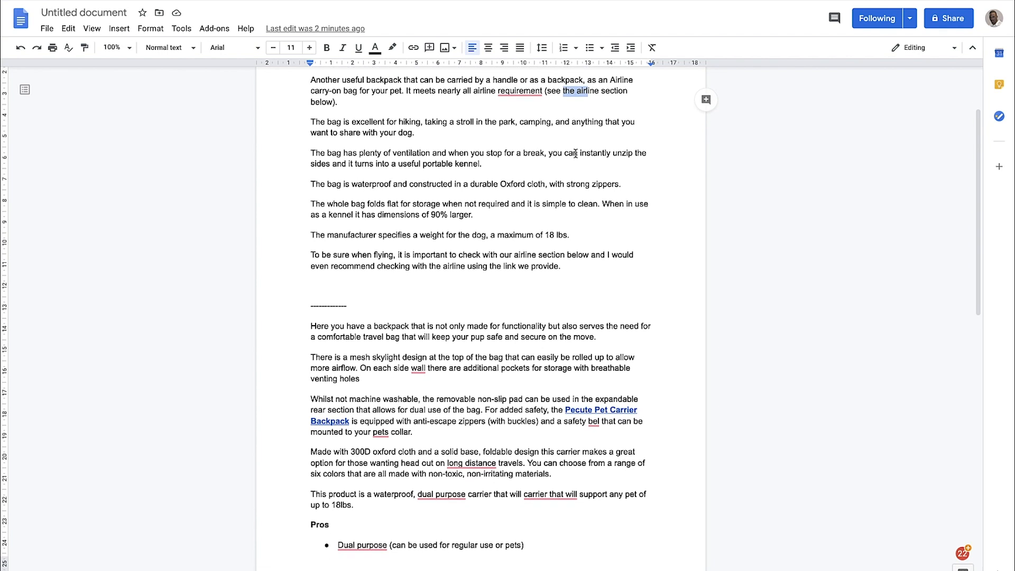
scroll(557, 149, "down", 1)
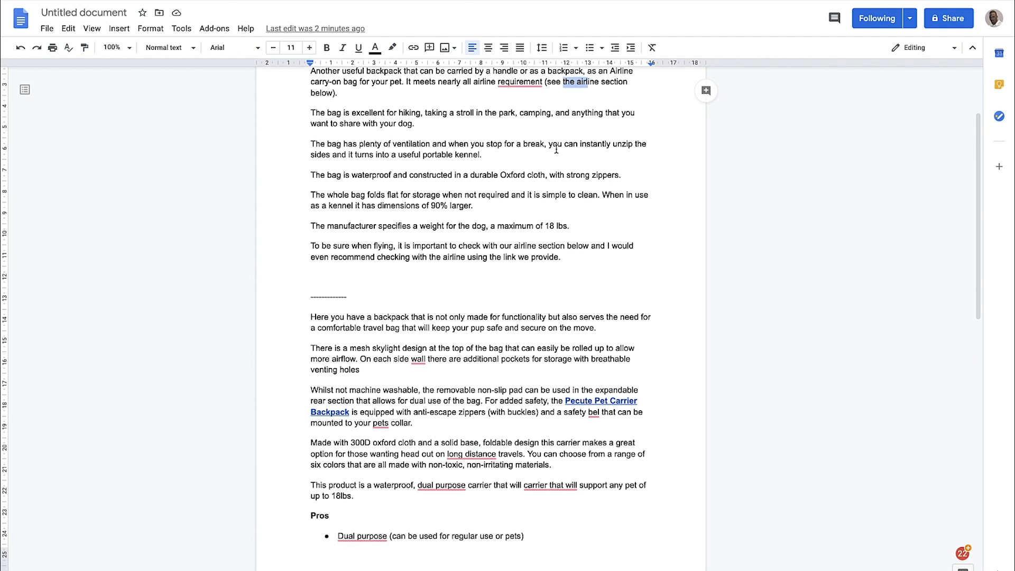
scroll(344, 140, "down", 2)
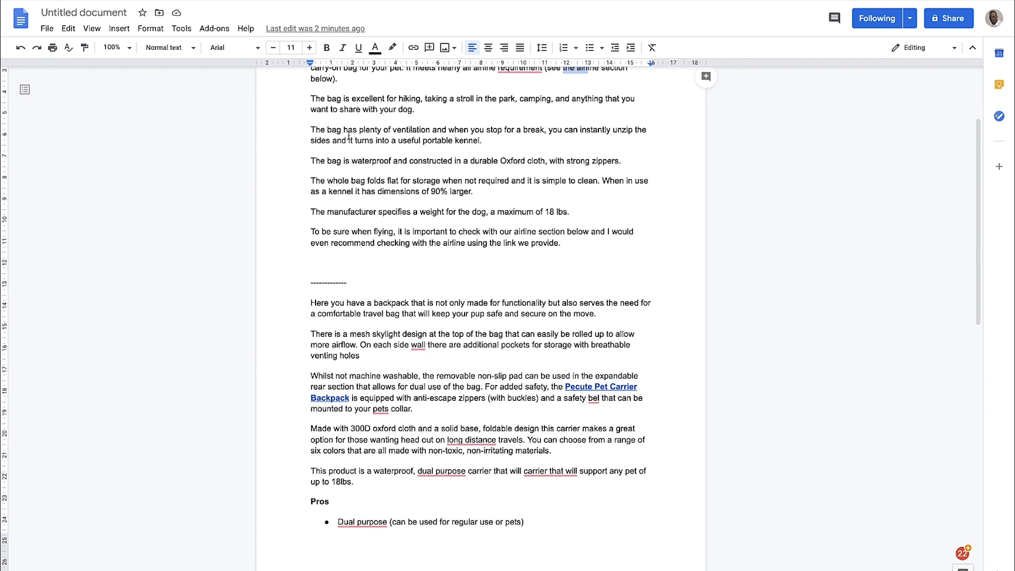
scroll(415, 115, "down", 1)
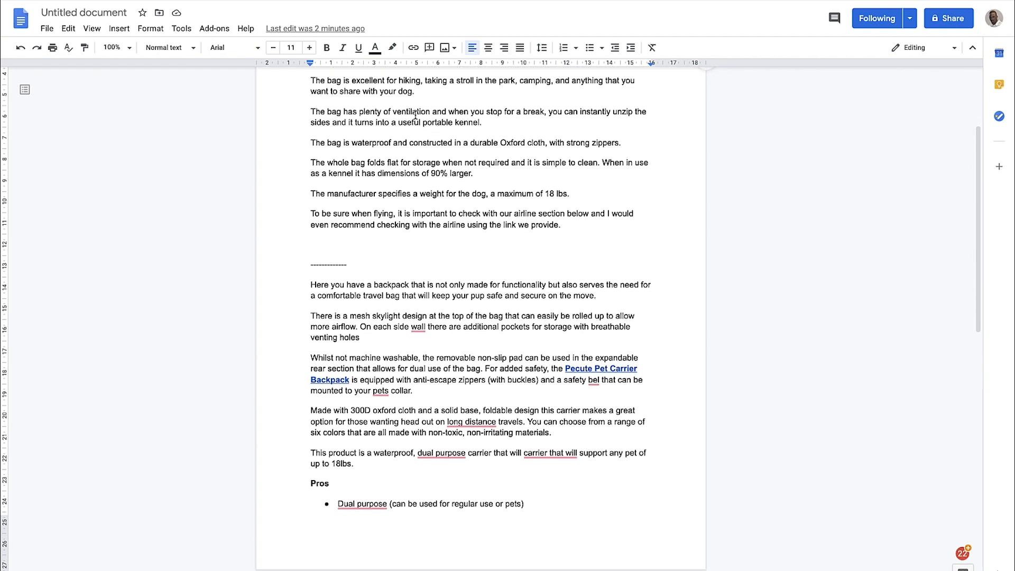
scroll(396, 81, "down", 1)
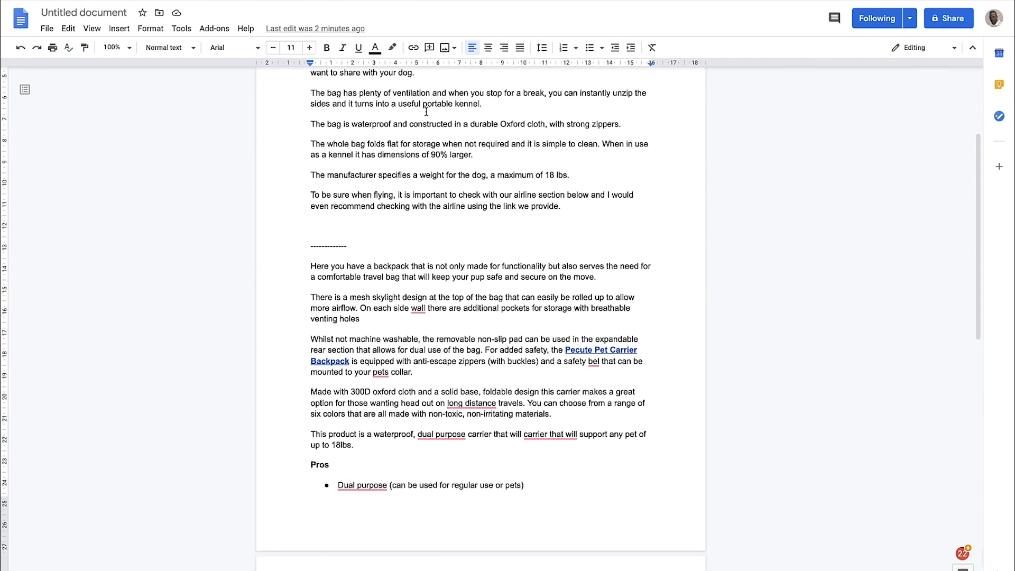
scroll(425, 111, "up", 2)
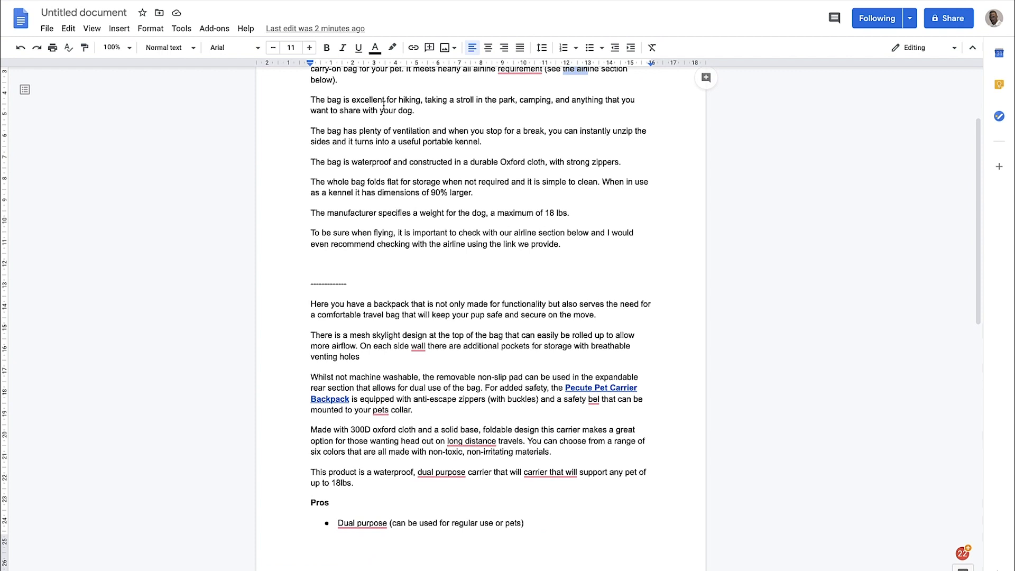
Examine the original paragraph on hiking, park strolls and camping against the product name in the heading
left_click_drag(417, 111, 310, 99)
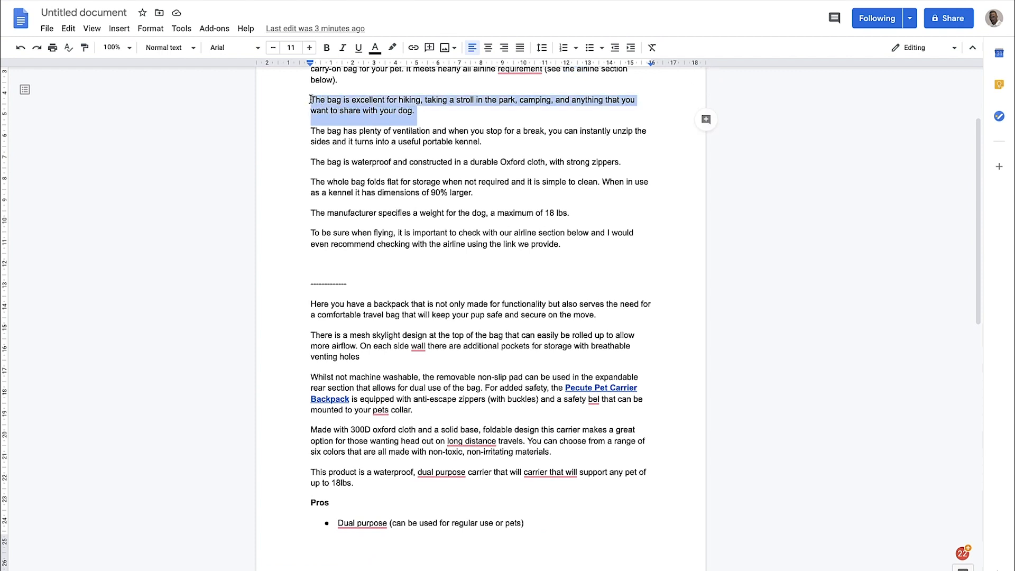
left_click(342, 101)
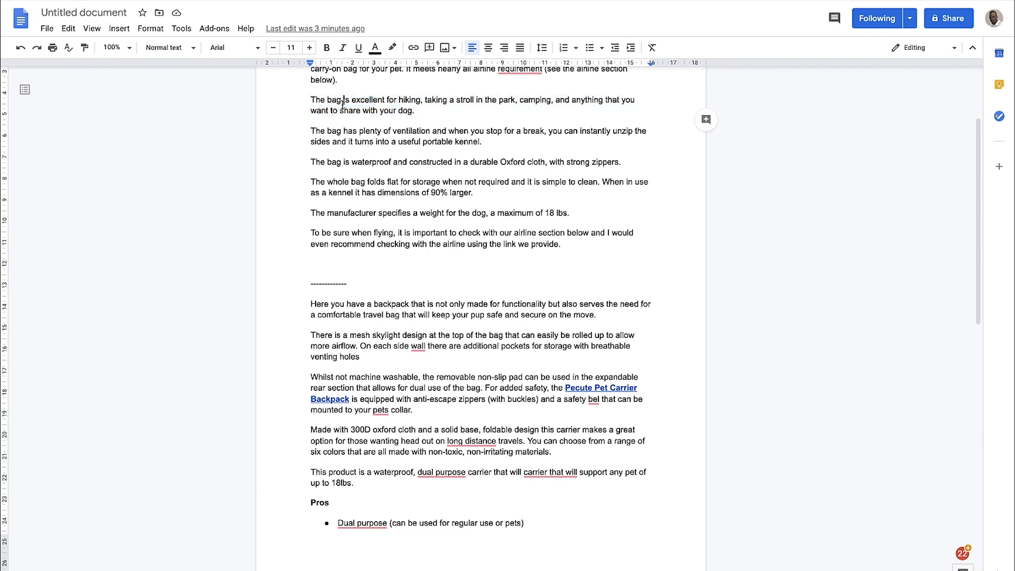
left_click_drag(316, 100, 431, 114)
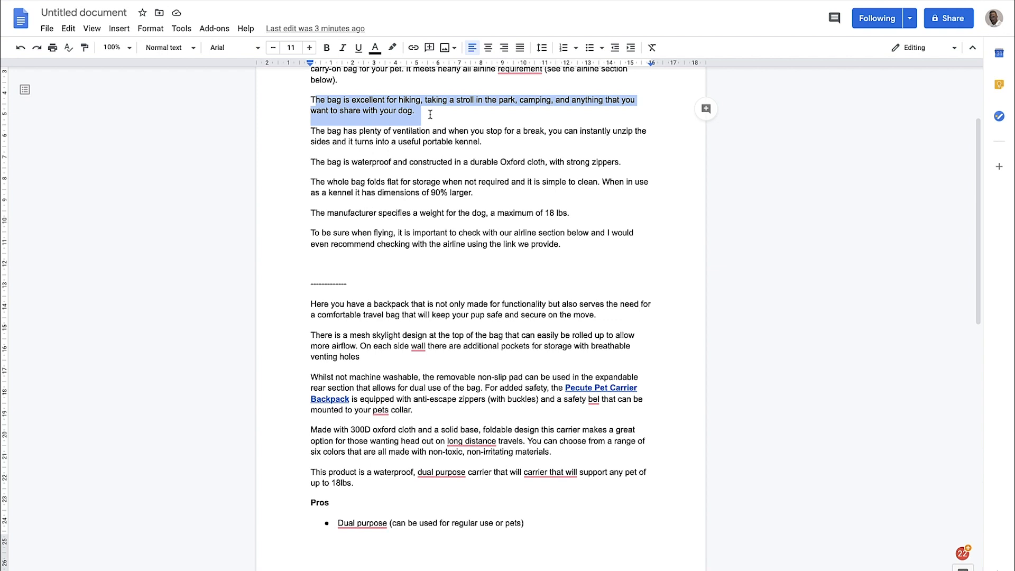
scroll(431, 114, "up", 1)
left_click_drag(414, 146, 309, 134)
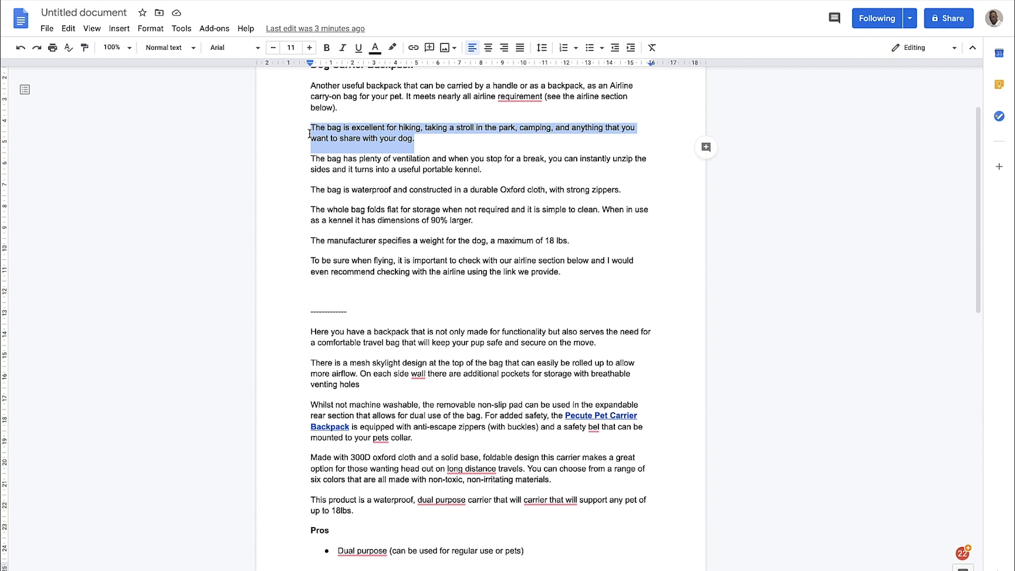
scroll(309, 134, "up", 2)
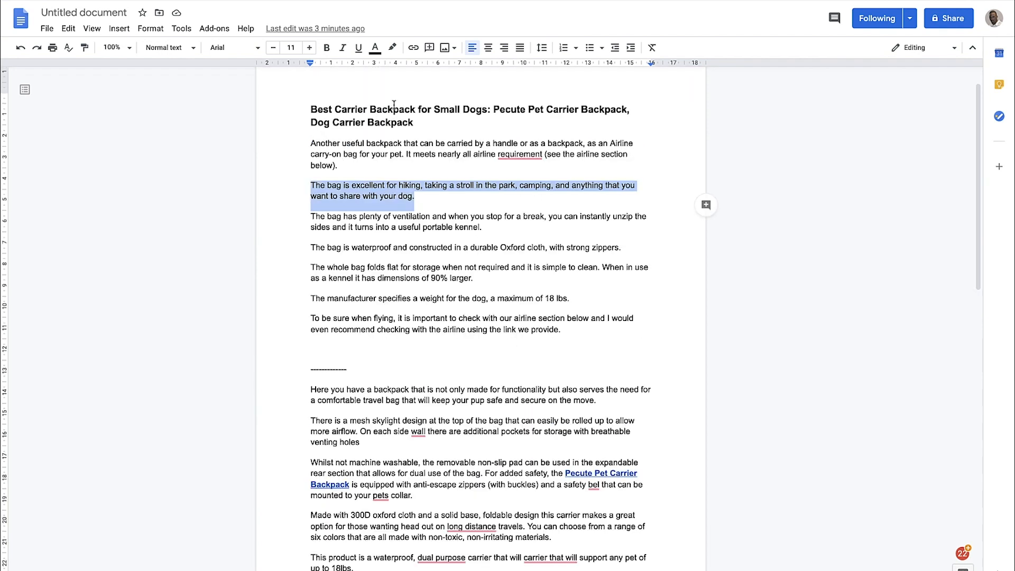
left_click_drag(491, 107, 517, 108)
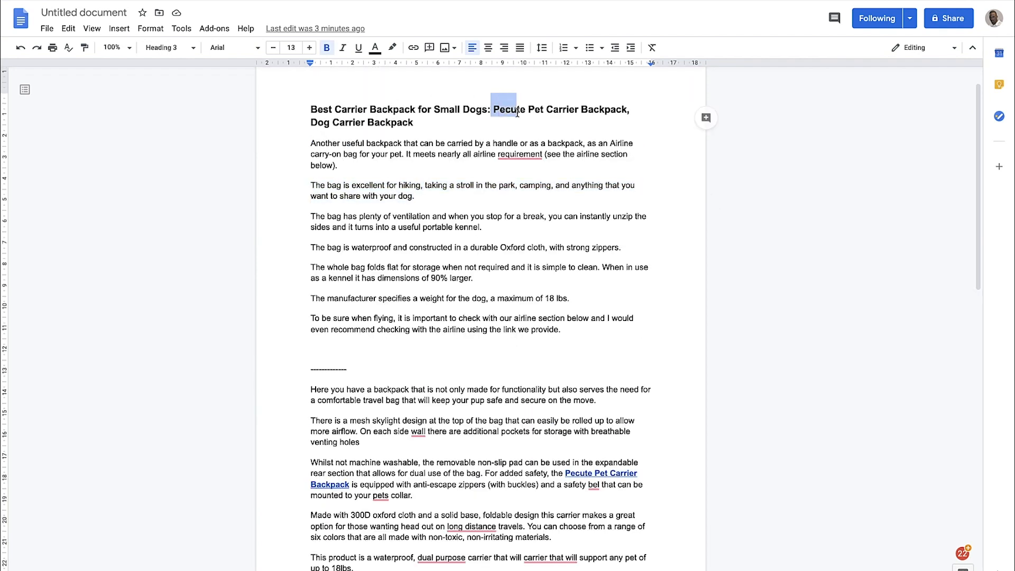
Reread the original review's opening, hiking and ventilation paragraphs, down to the portable kennel claim
left_click_drag(443, 199, 348, 152)
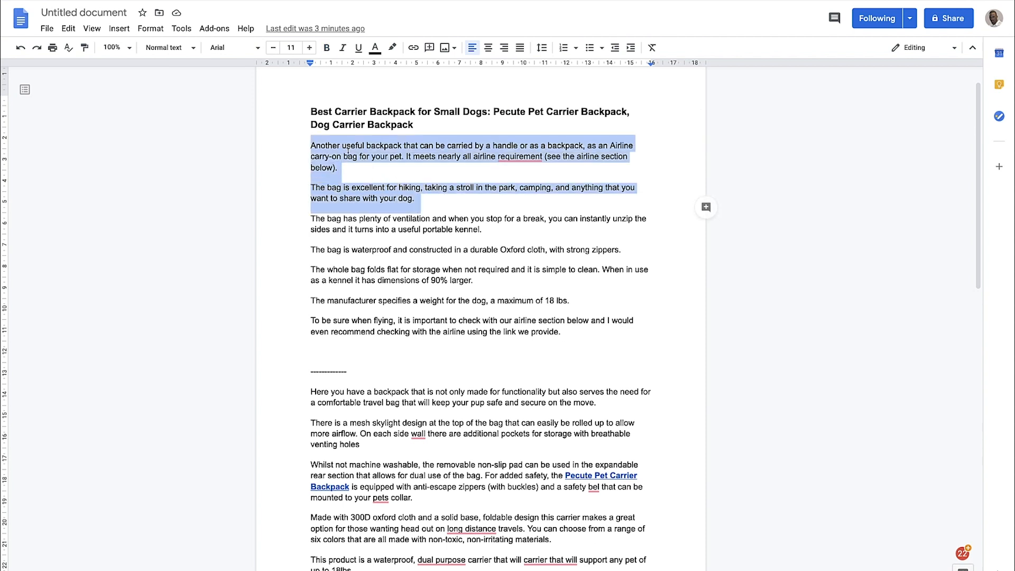
left_click(409, 178)
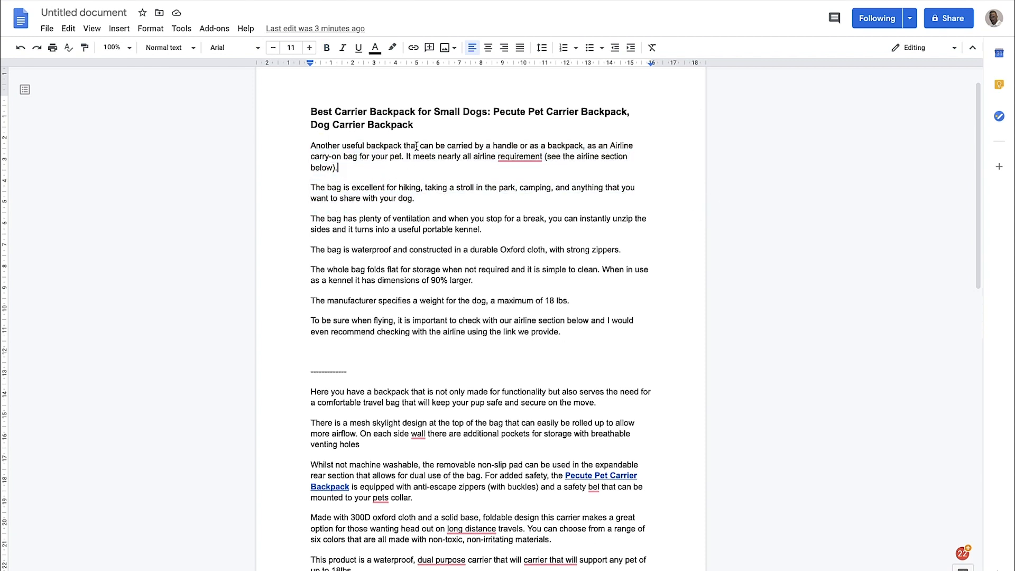
scroll(496, 169, "down", 3)
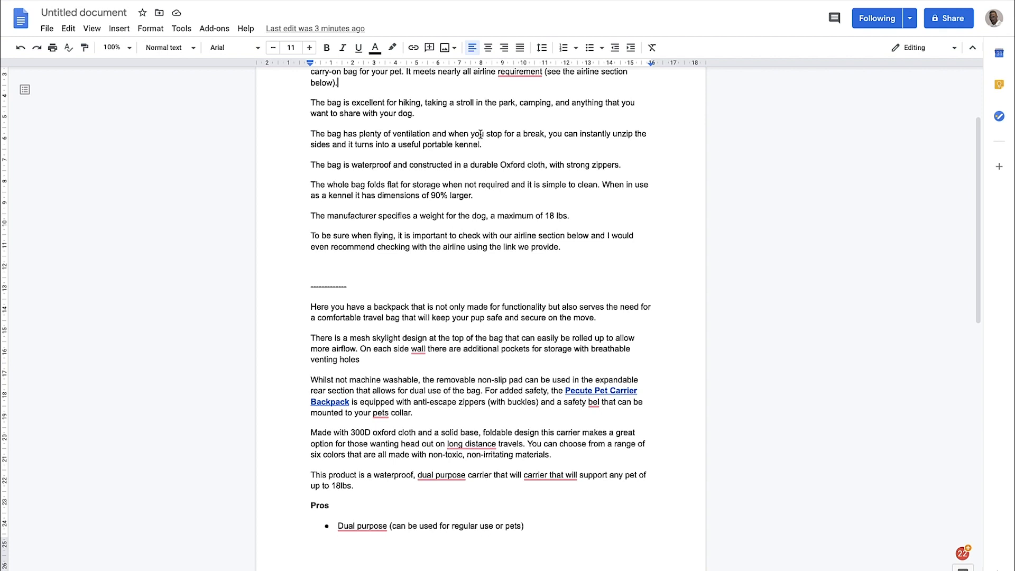
left_click_drag(470, 132, 530, 133)
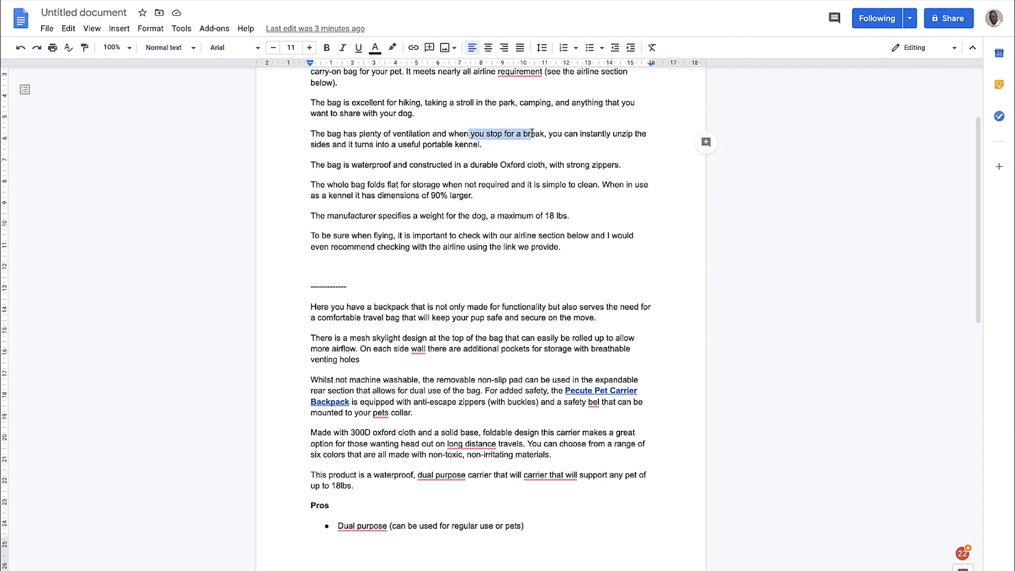
left_click_drag(406, 150, 467, 152)
left_click(474, 144)
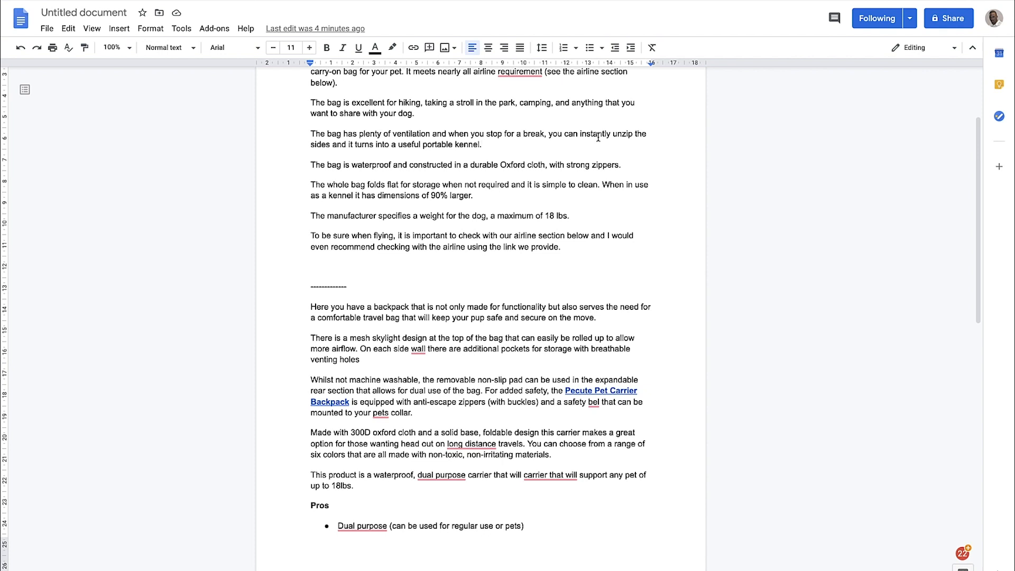
Examine the original review's claims on waterproofing, flat folding, simple cleaning and being 90% larger as a kennel
scroll(588, 136, "down", 1)
left_click_drag(534, 173, 581, 180)
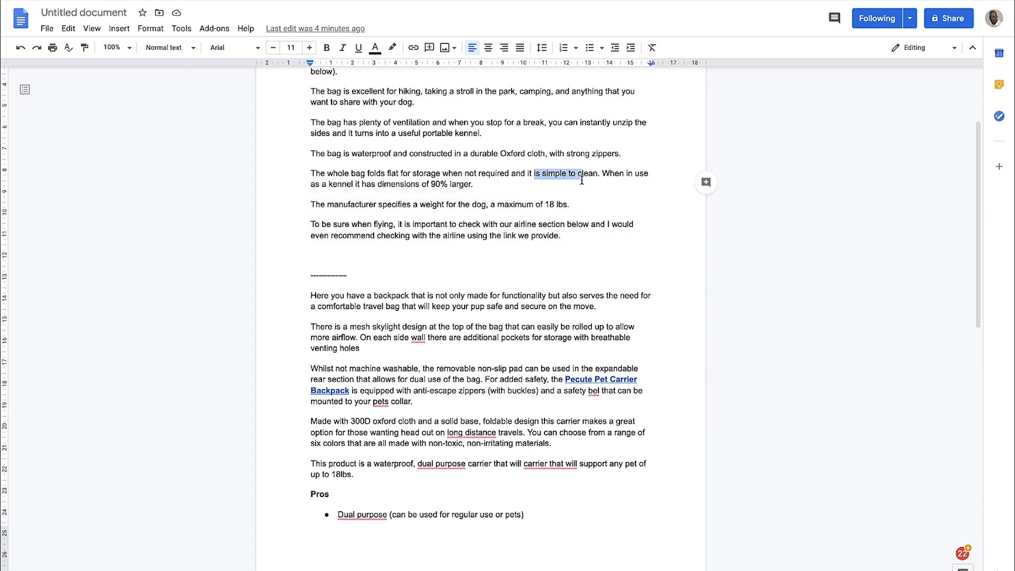
left_click(582, 180)
left_click_drag(527, 153, 575, 171)
left_click(580, 174)
left_click_drag(415, 184, 452, 187)
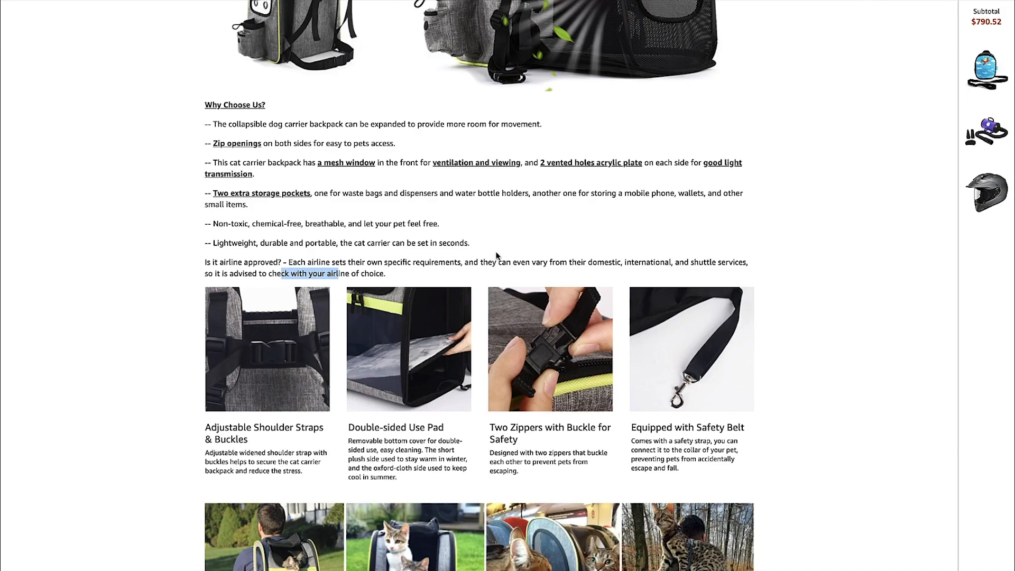
Search the Amazon listing for "90%" to check the review's expansion claim
scroll(496, 256, "up", 3)
key("ctrl+f")
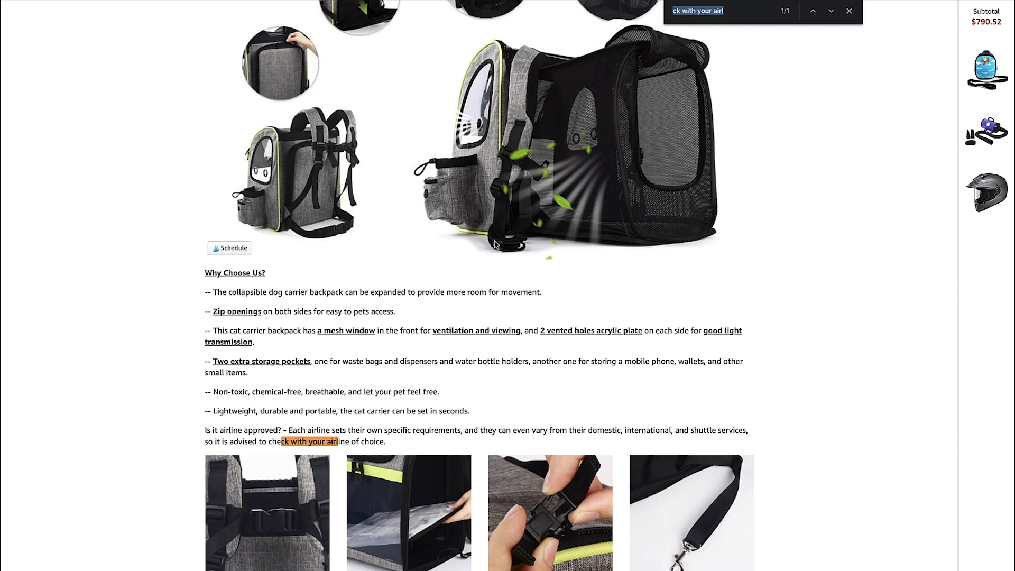
type("90%")
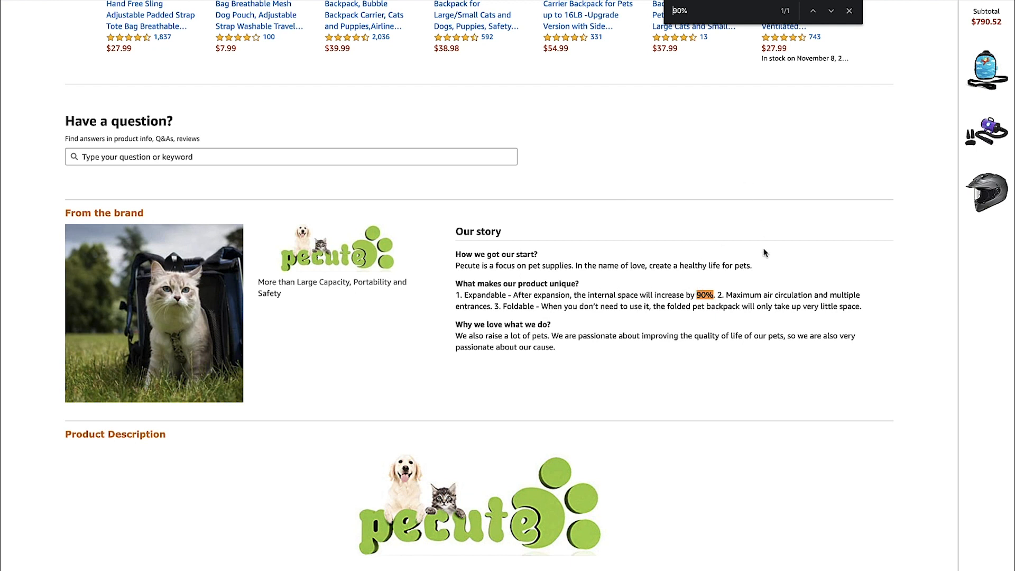
left_click(849, 12)
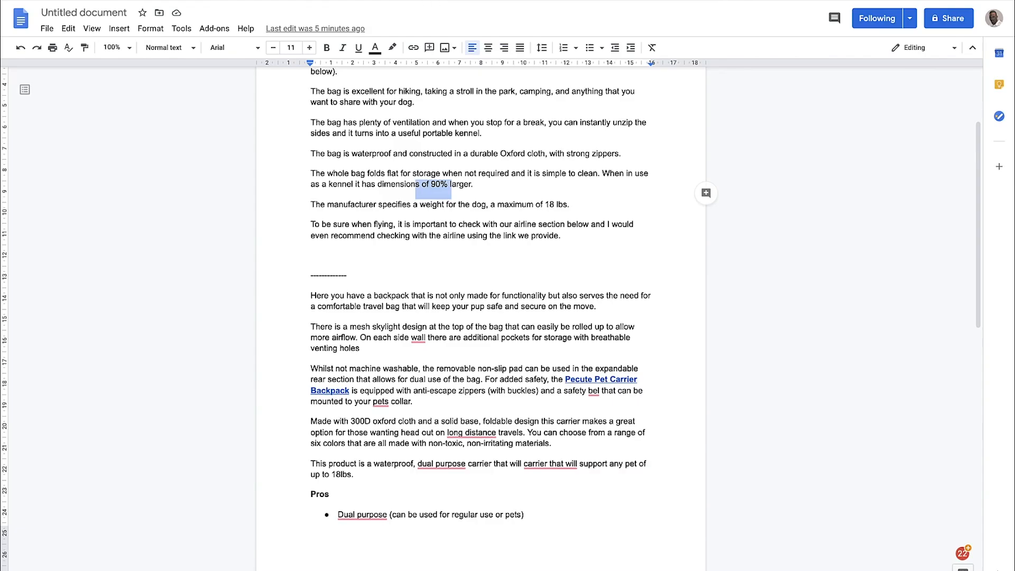
Compare the original review's waterproofing and storage paragraphs with the rewritten version's opening about a comfortable travel bag
left_click(477, 207)
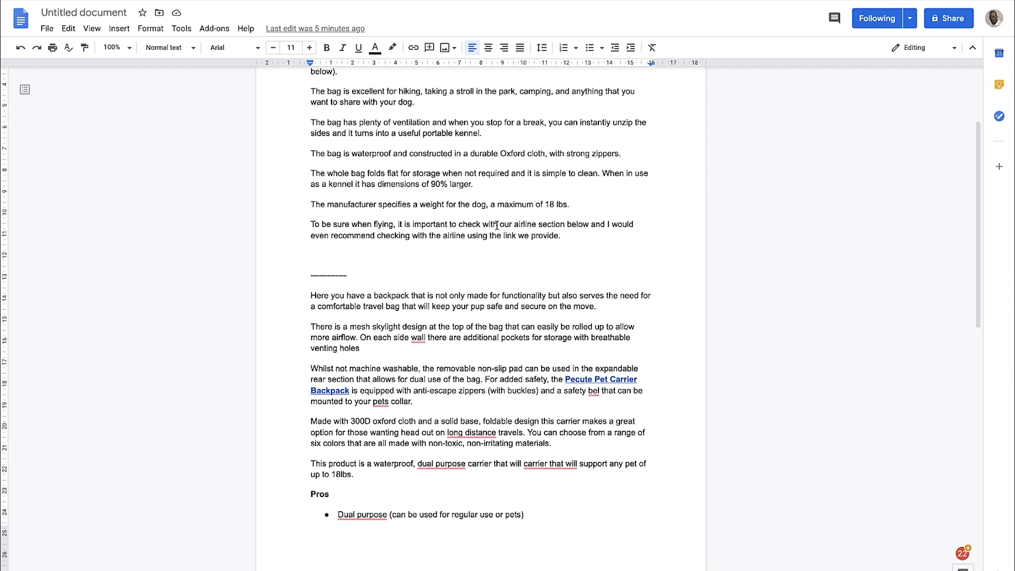
left_click_drag(312, 178, 427, 158)
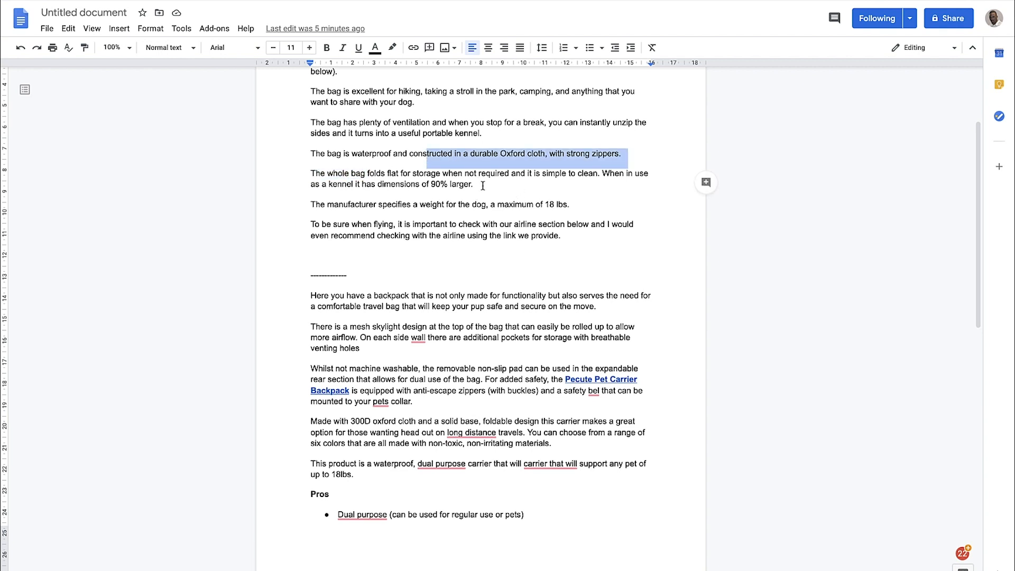
scroll(482, 186, "down", 1)
scroll(482, 186, "down", 1)
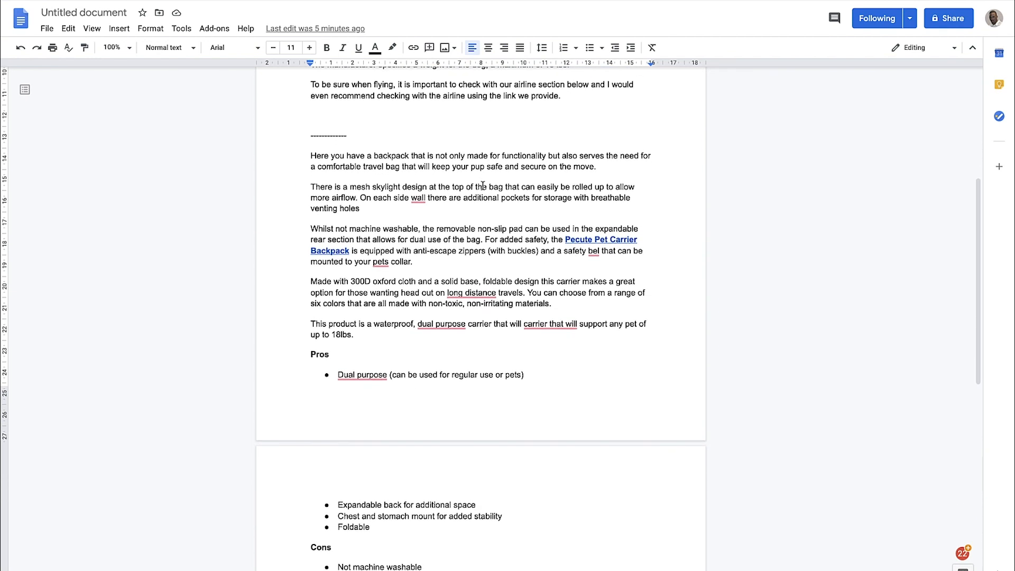
scroll(411, 114, "down", 1)
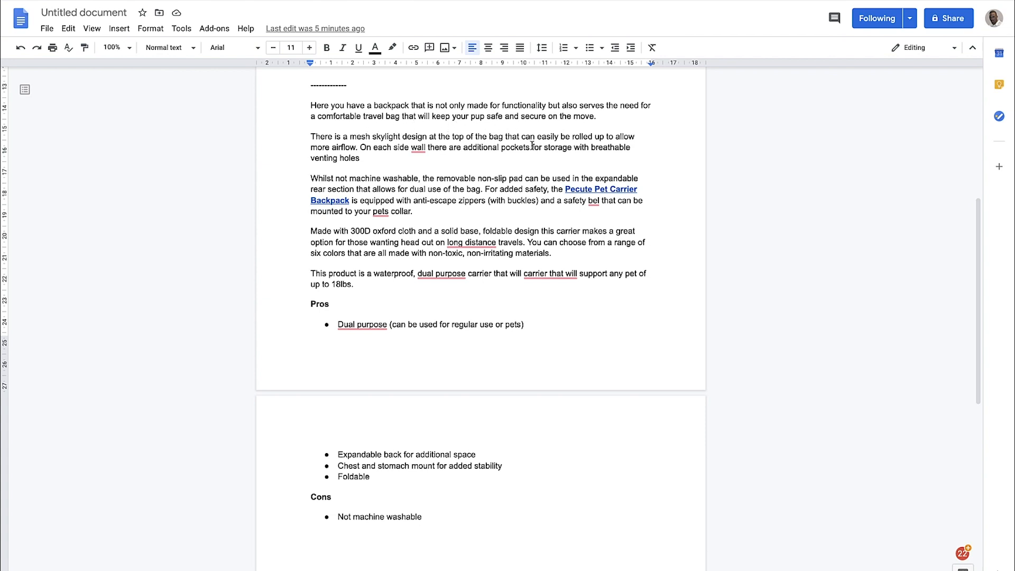
left_click_drag(379, 121, 464, 123)
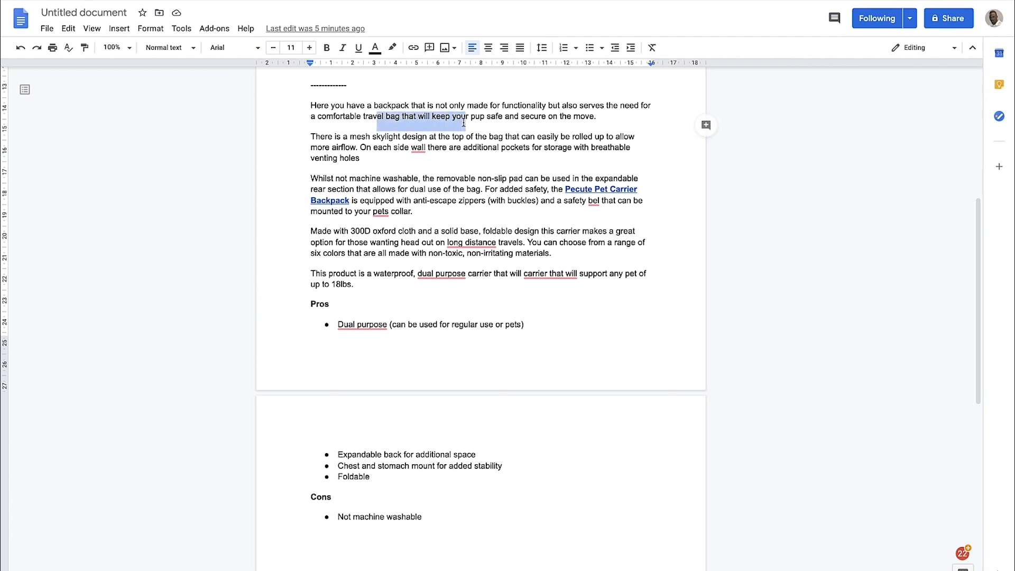
left_click(572, 129)
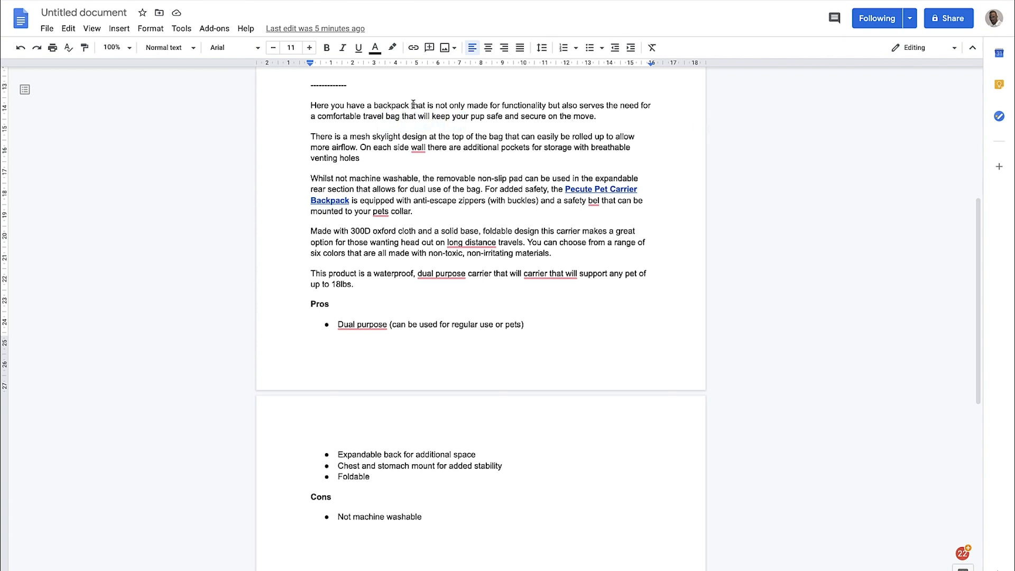
left_click_drag(350, 115, 404, 116)
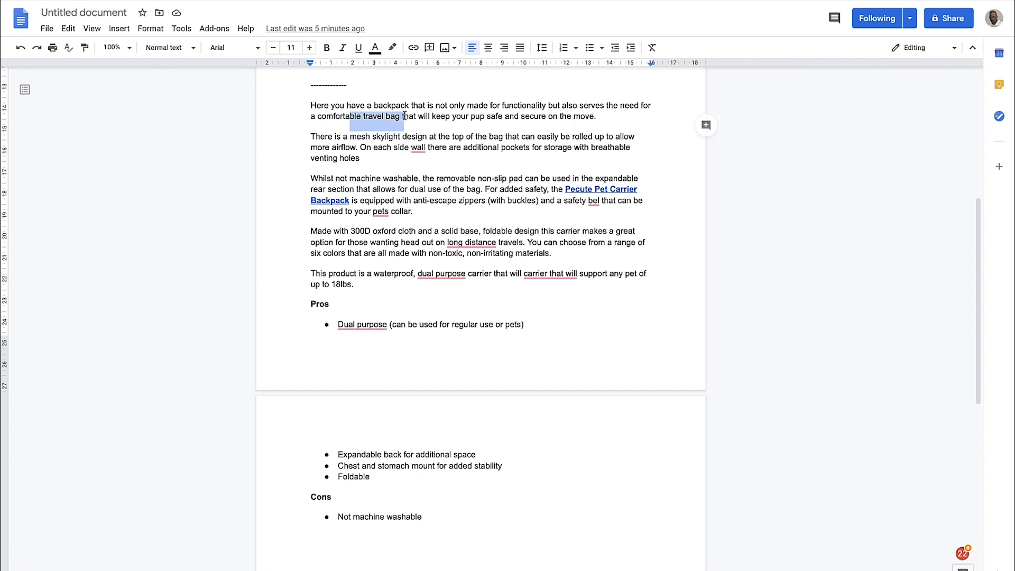
scroll(574, 109, "down", 1)
left_click(534, 132)
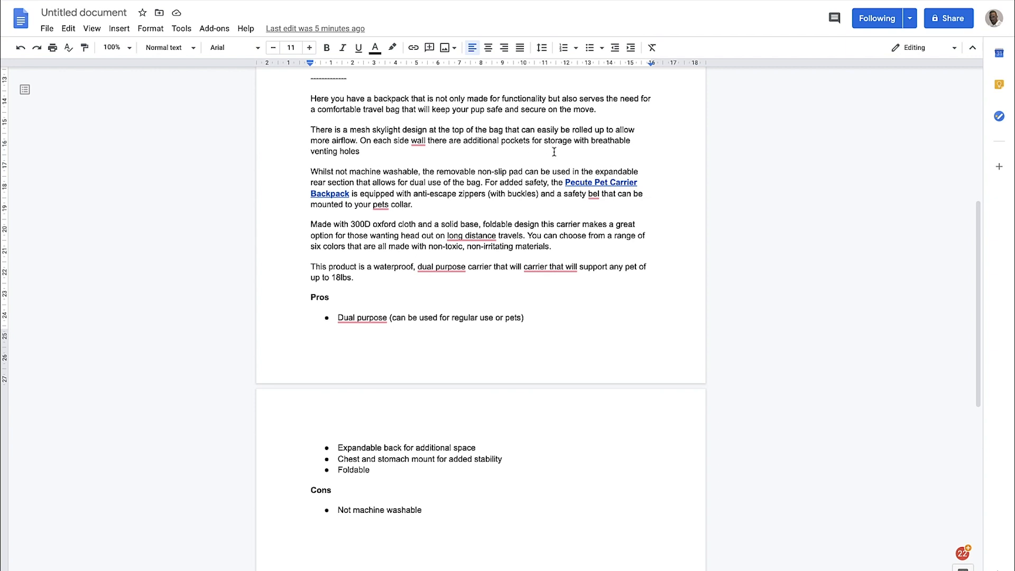
Read the rewritten version's paragraphs on the mesh skylight, side pockets, removable non-slip pad and anti-escape zippers
scroll(357, 143, "down", 1)
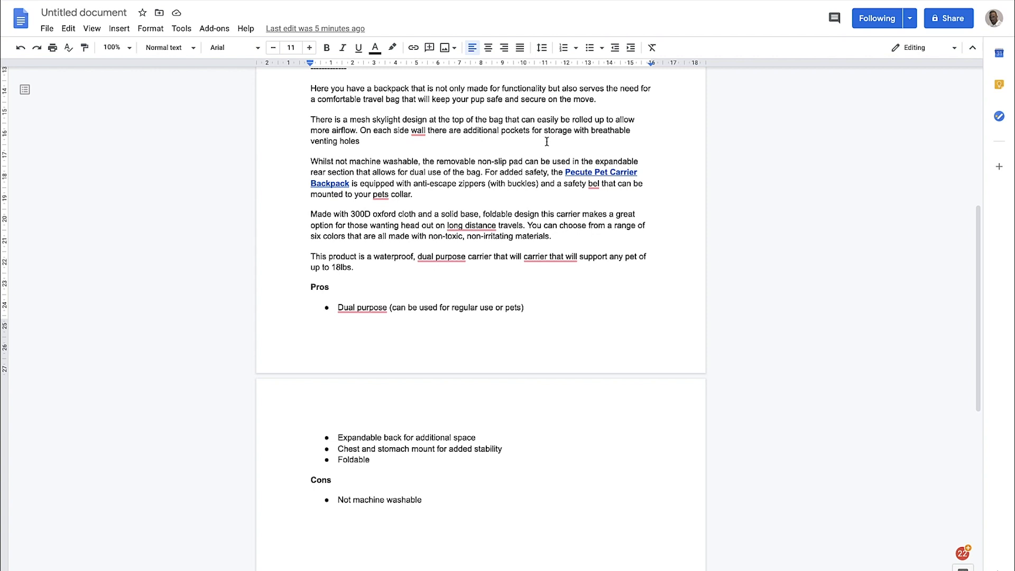
scroll(492, 155, "down", 1)
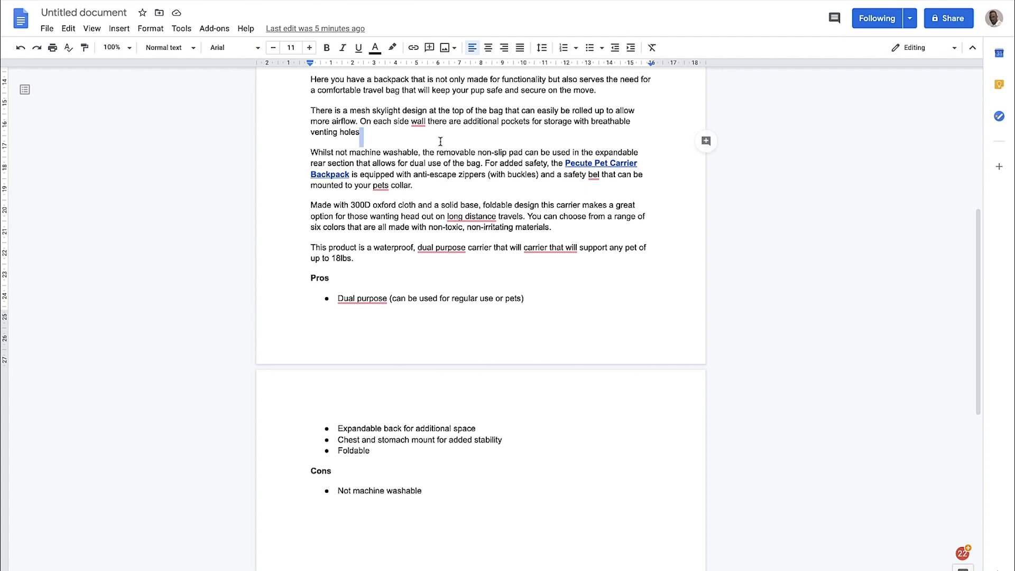
scroll(420, 157, "down", 2)
left_click(387, 122)
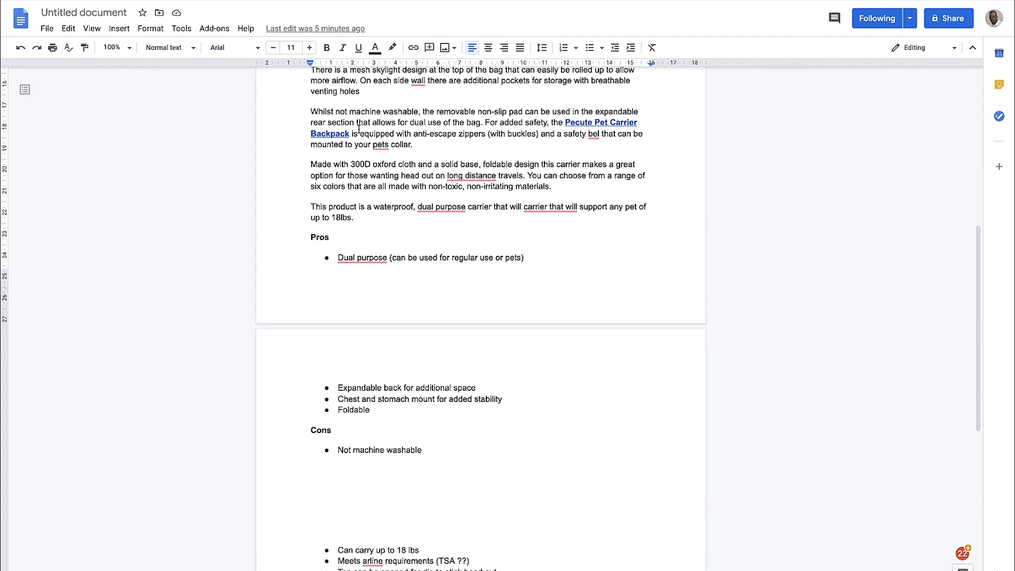
scroll(360, 93, "down", 1)
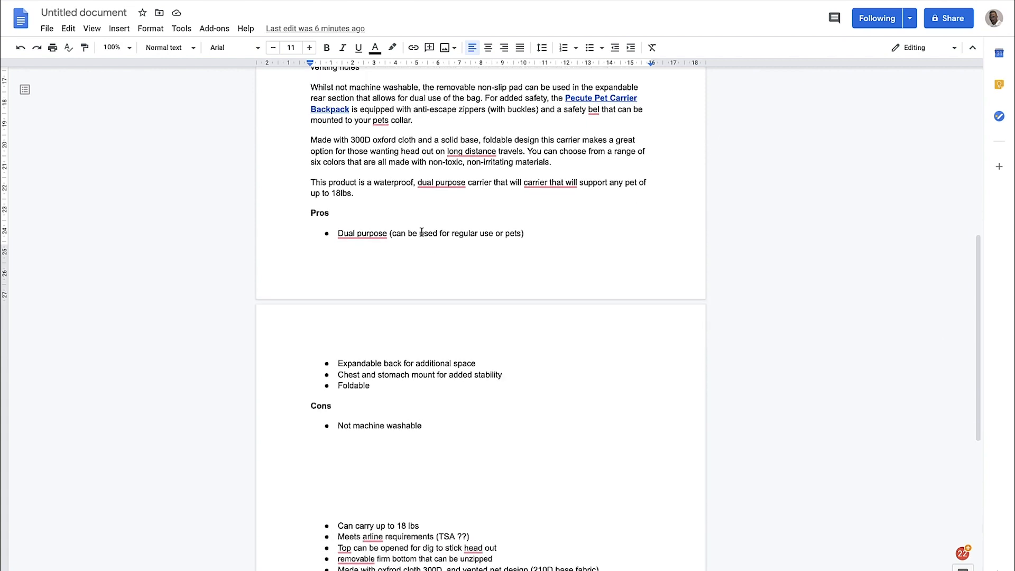
Examine the Pros and Cons lists and the bulleted product notes beneath the rewritten version
scroll(422, 233, "down", 2)
scroll(377, 299, "down", 5)
mouse_move(373, 365)
left_click(507, 399)
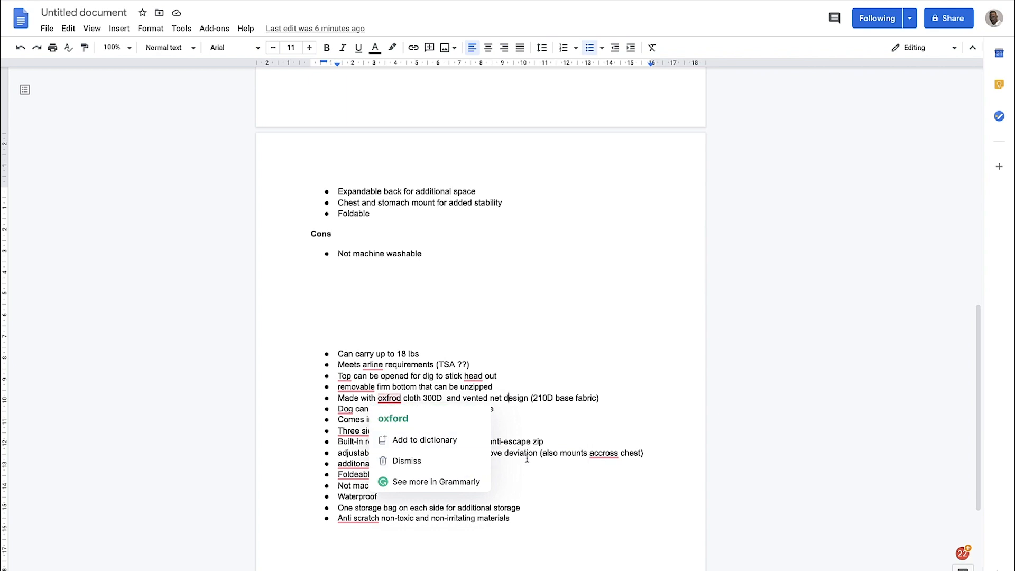
scroll(526, 458, "down", 1)
Compare the original review's kennel dimensions sentence with the rewritten version's body paragraphs and Pros and Cons
scroll(526, 458, "up", 12)
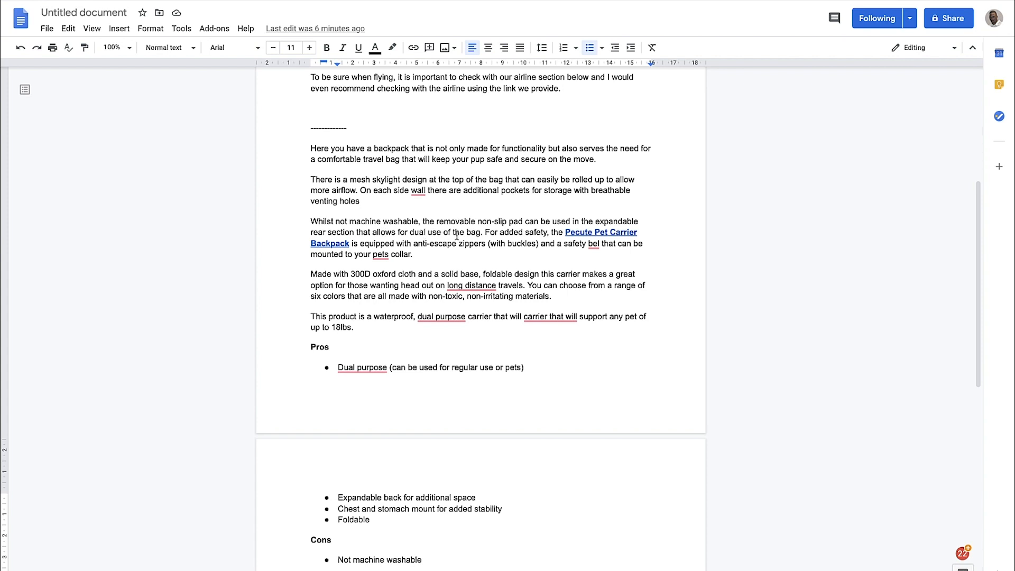
scroll(466, 236, "up", 4)
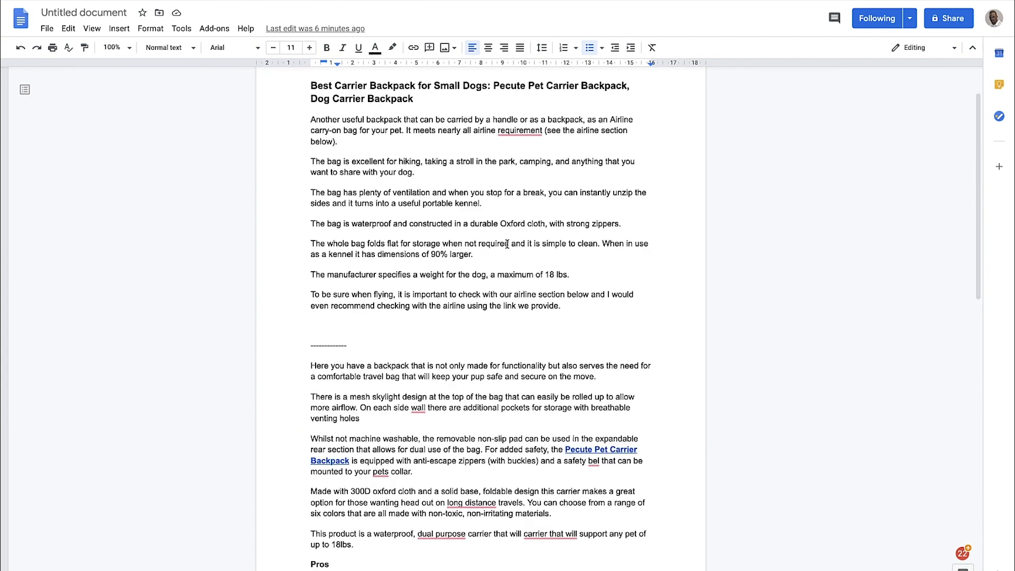
left_click_drag(320, 258, 378, 256)
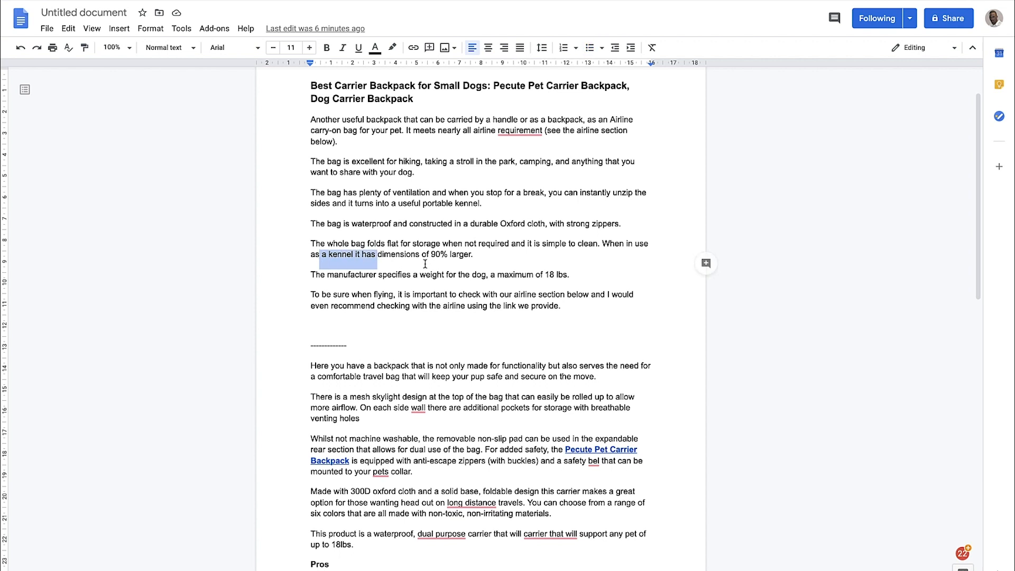
scroll(425, 264, "down", 5)
scroll(425, 263, "down", 1)
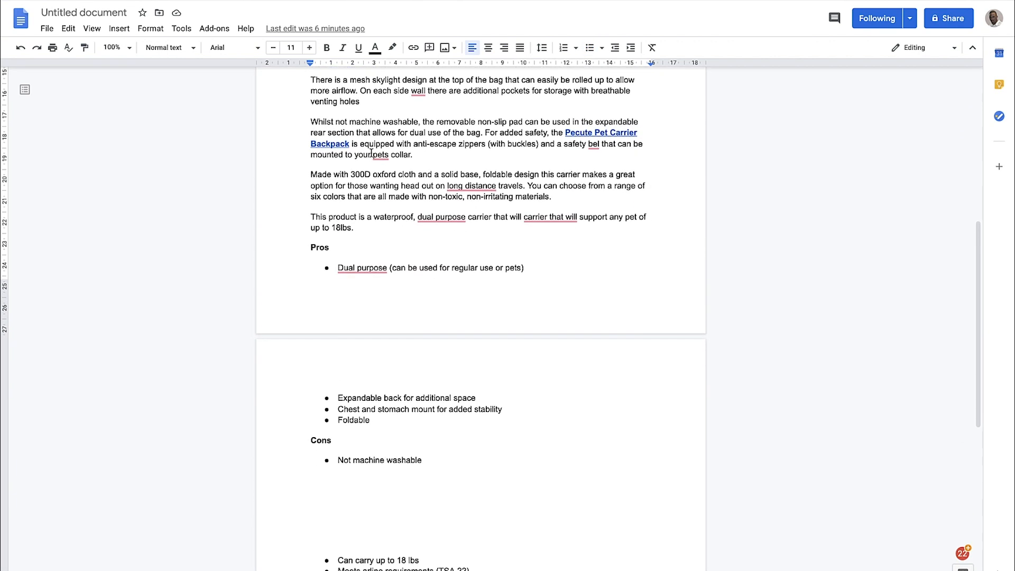
scroll(371, 154, "up", 1)
scroll(424, 141, "up", 2)
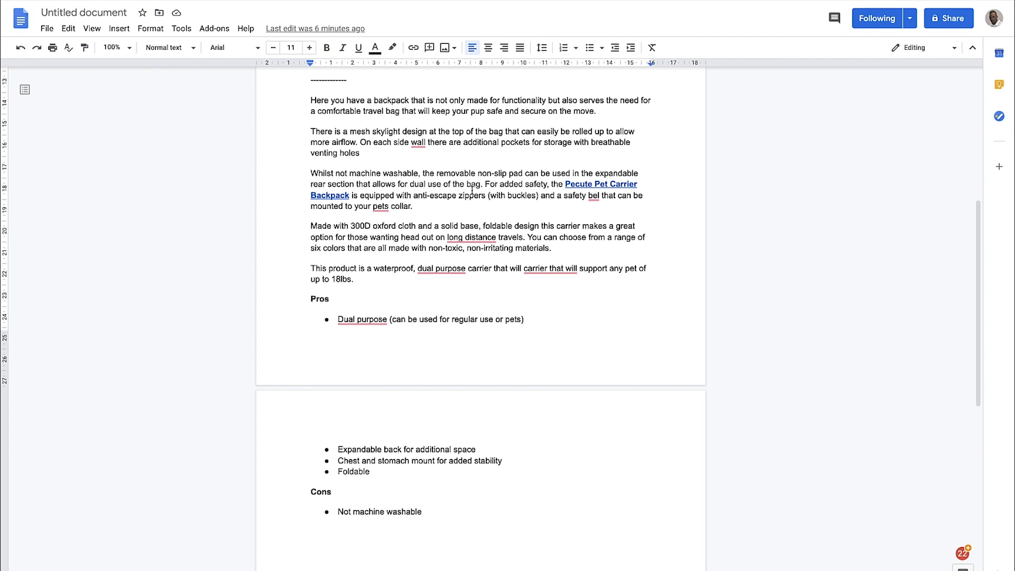
scroll(471, 191, "down", 1)
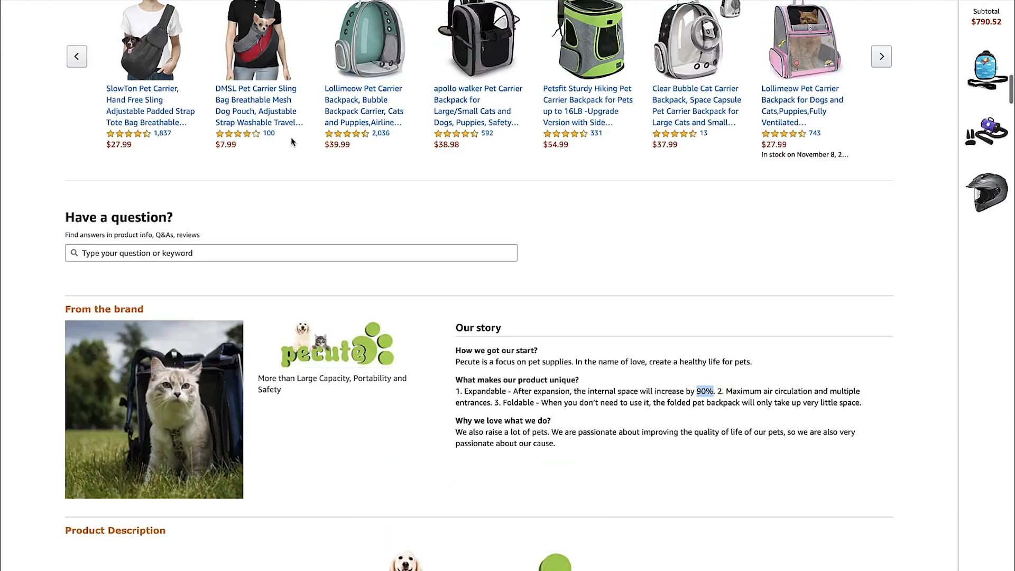
Check the Amazon listing's product photos and its zipper and safety belt descriptions against the rewritten version's safety paragraph
scroll(292, 142, "up", 15)
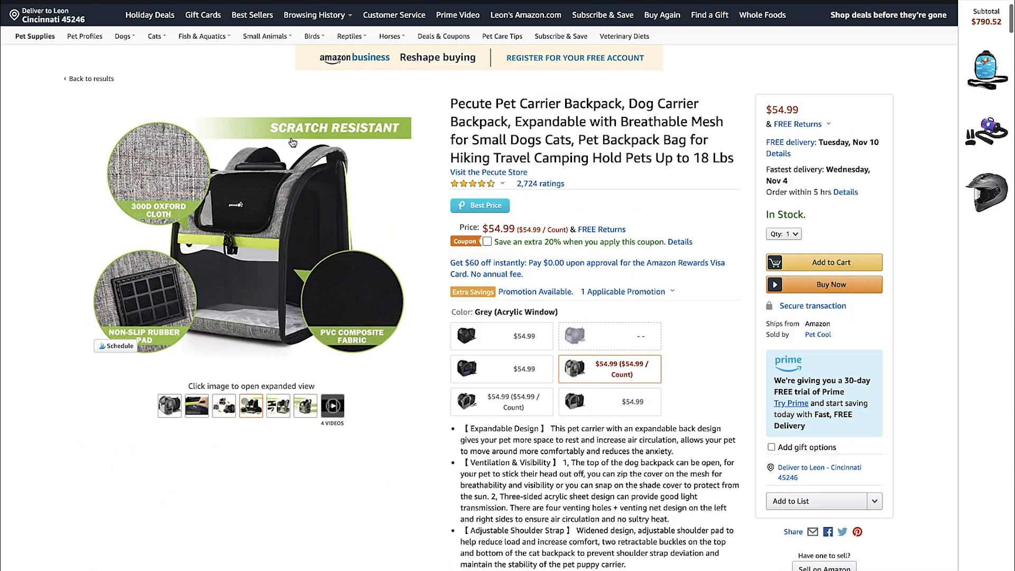
mouse_move(202, 407)
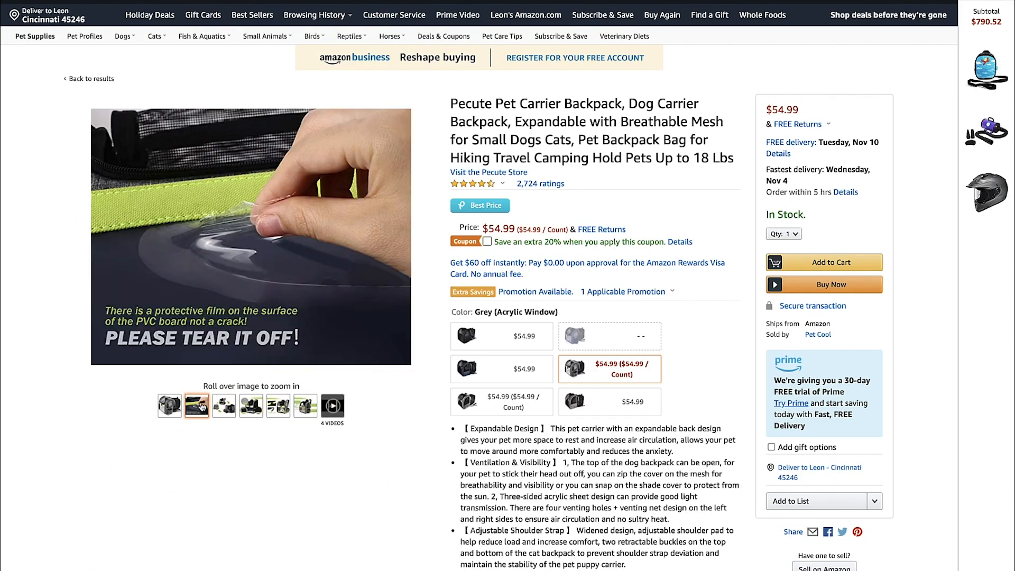
mouse_move(286, 409)
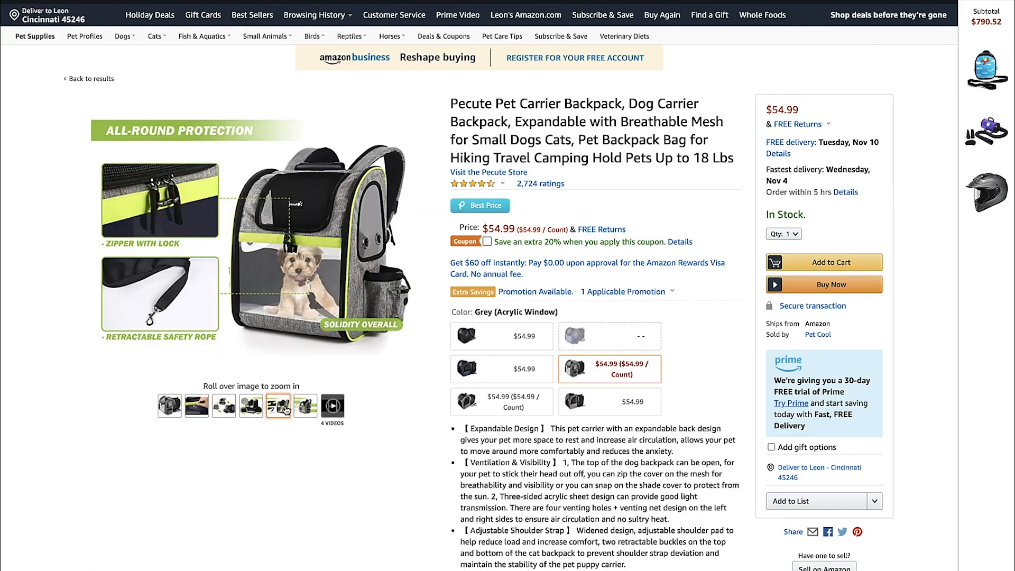
scroll(560, 272, "down", 15)
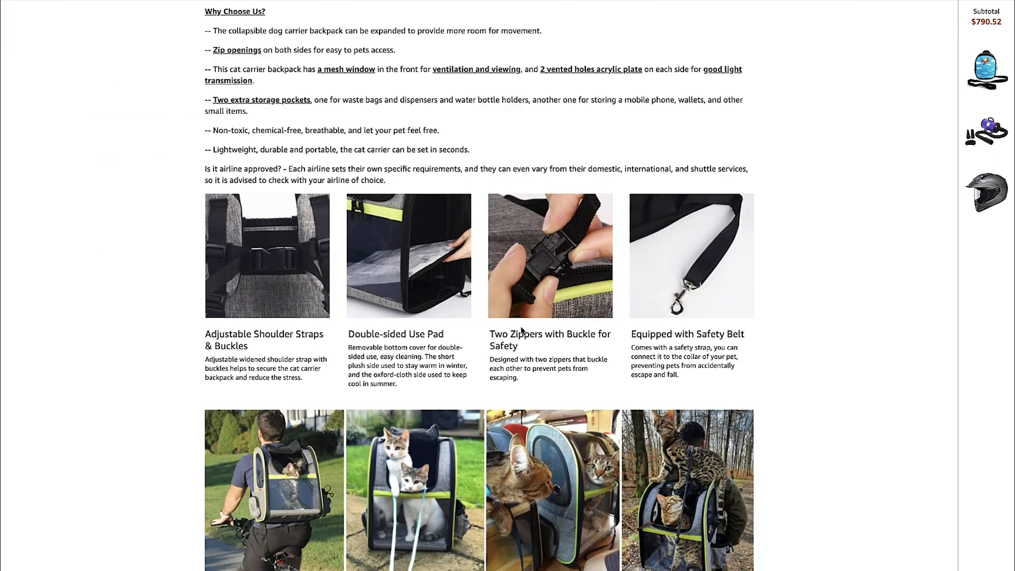
mouse_move(552, 247)
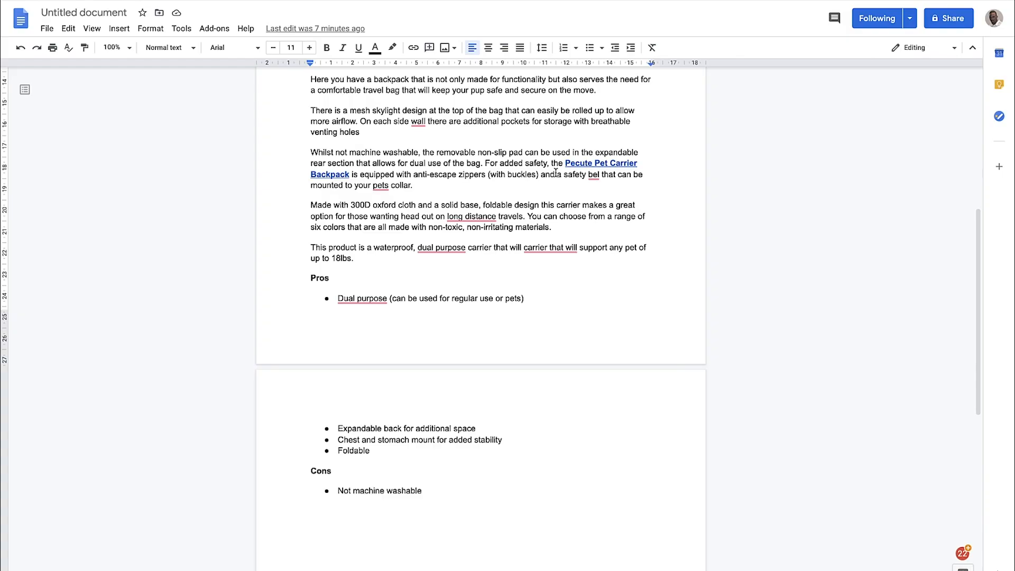
scroll(562, 201, "down", 1)
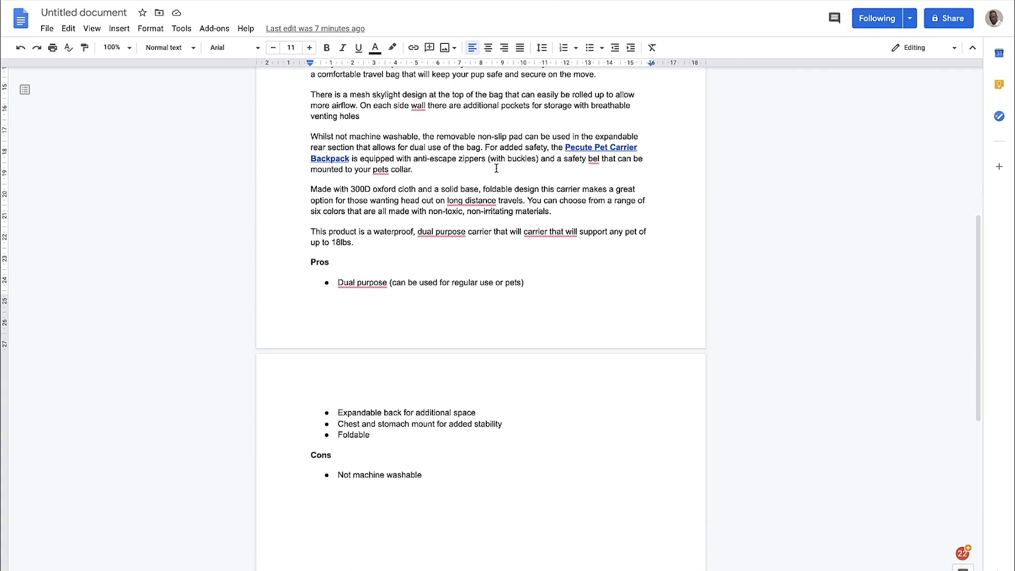
Change "bel" to "a belt" in the rewritten version's sentence about the anti-escape zippers and pet collar attachment
type("tha")
left_click(587, 167)
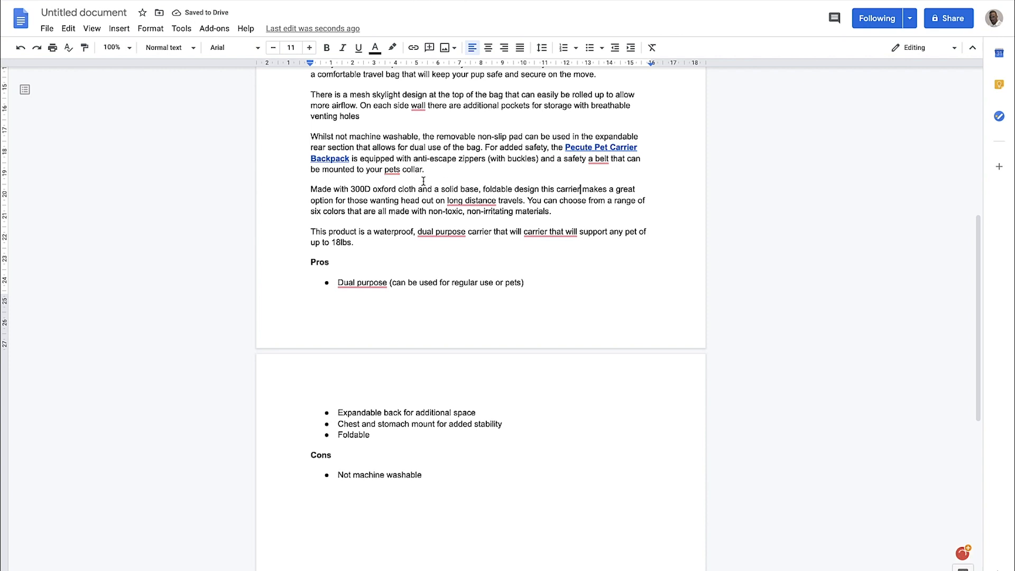
Examine the "solid base, foldable design" wording in the rewritten version's 300D oxford cloth paragraph
scroll(424, 181, "down", 1)
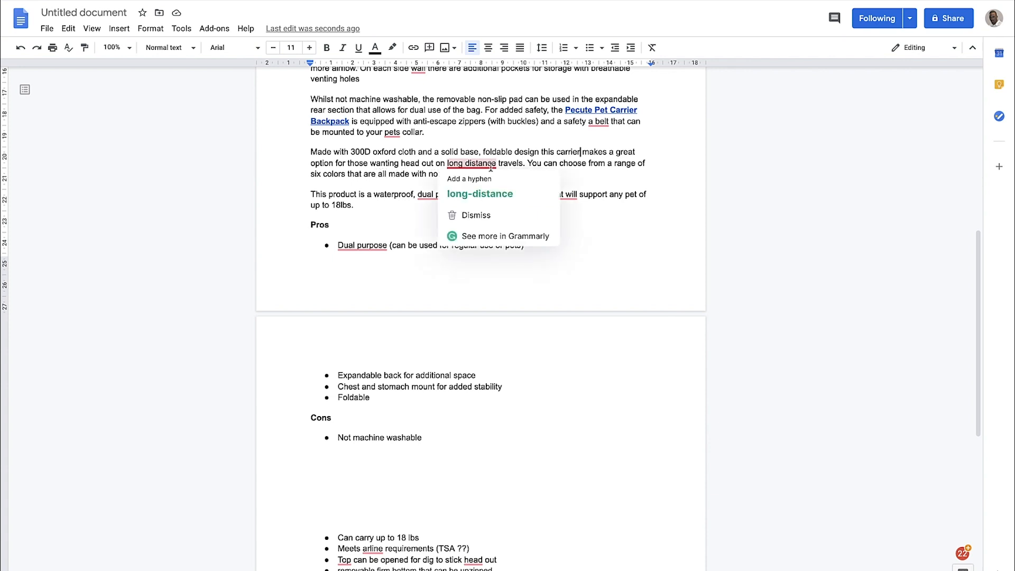
left_click_drag(445, 153, 526, 151)
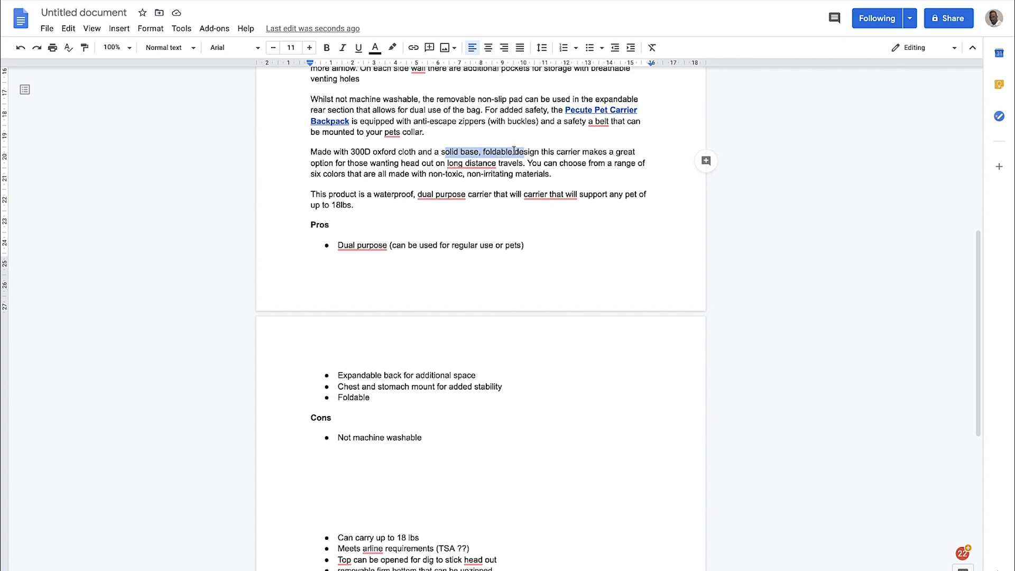
mouse_move(479, 161)
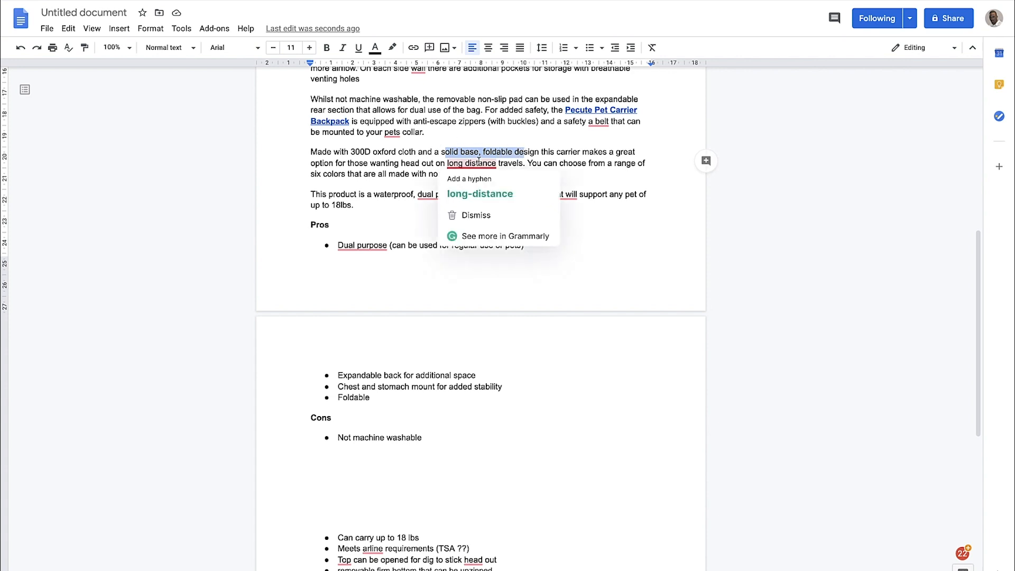
left_click_drag(434, 152, 461, 152)
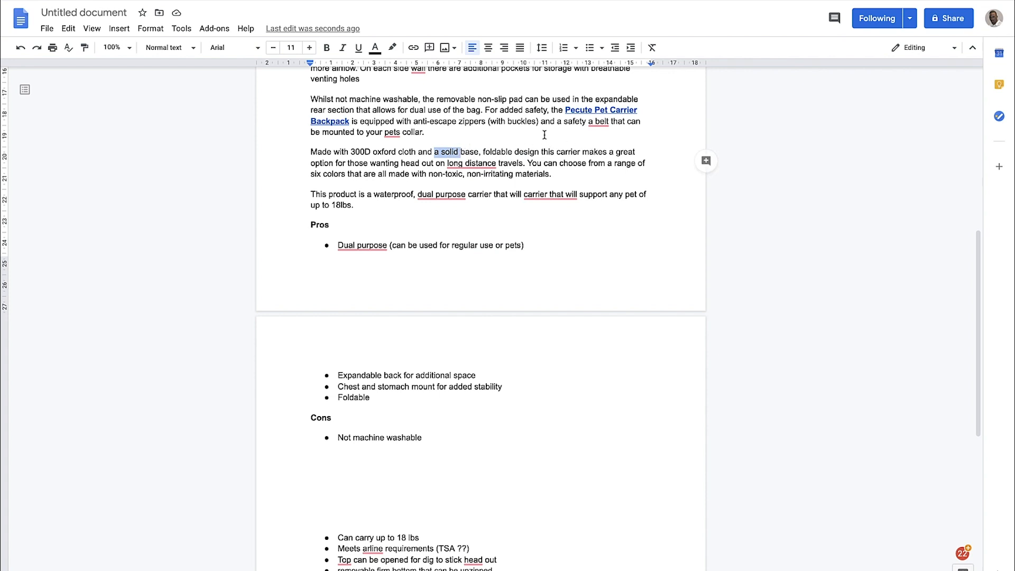
left_click(529, 156)
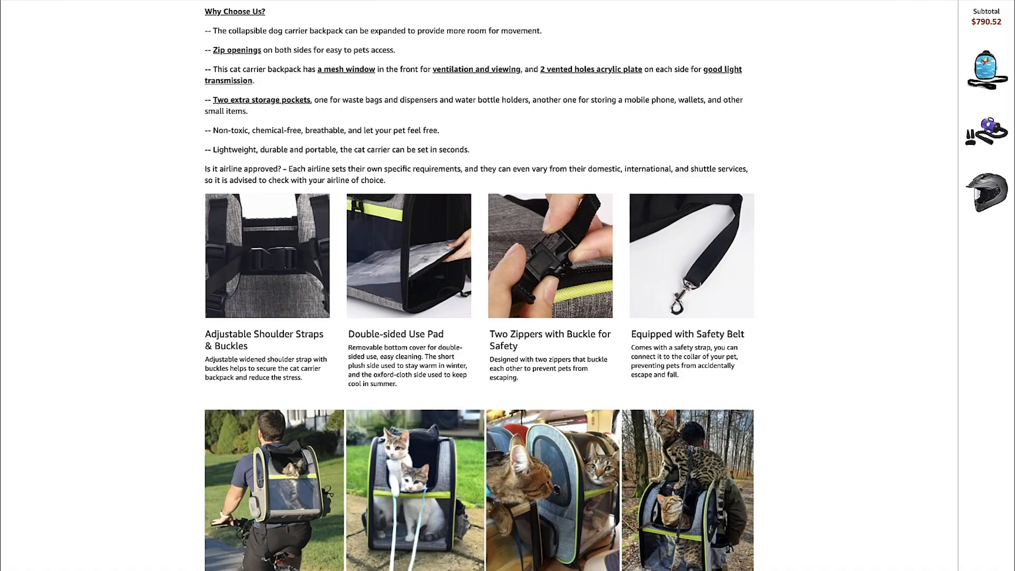
Check the color options and feature bullets on the Amazon listing against the rewritten version's color and materials claims
scroll(491, 316, "up", 2)
scroll(491, 316, "up", 20)
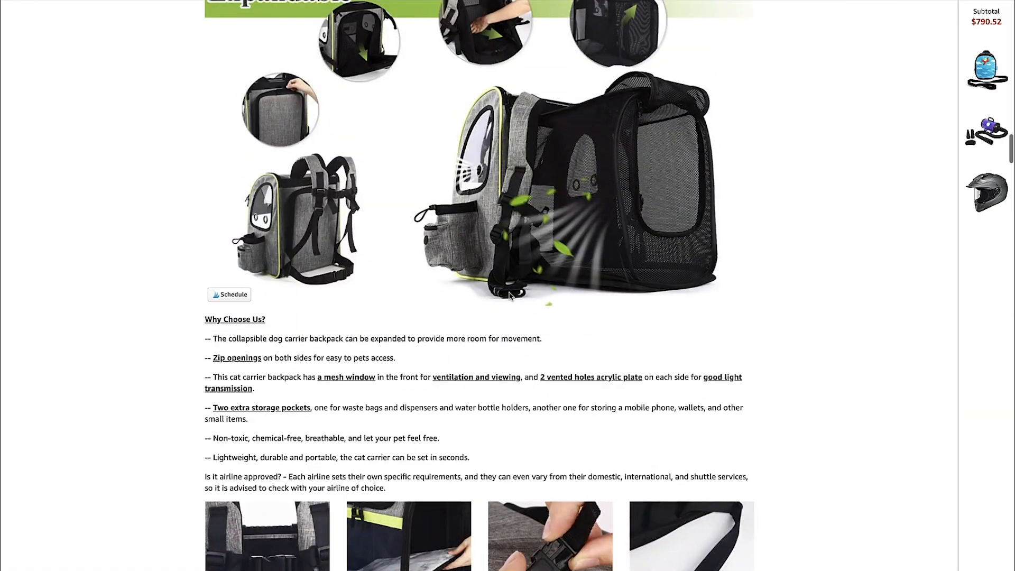
scroll(490, 290, "up", 6)
scroll(491, 290, "down", 4)
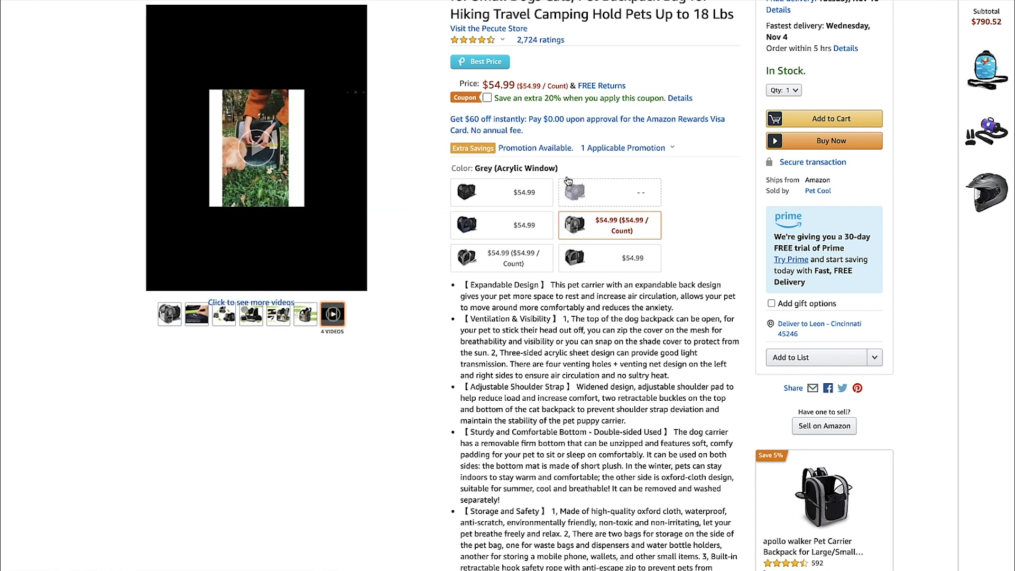
scroll(554, 99, "up", 1)
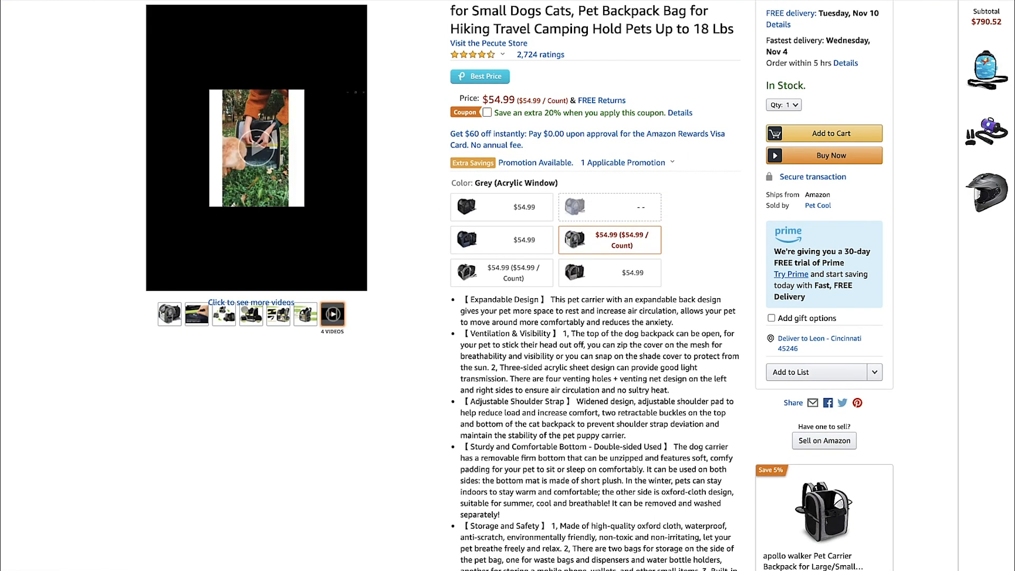
left_click(466, 0)
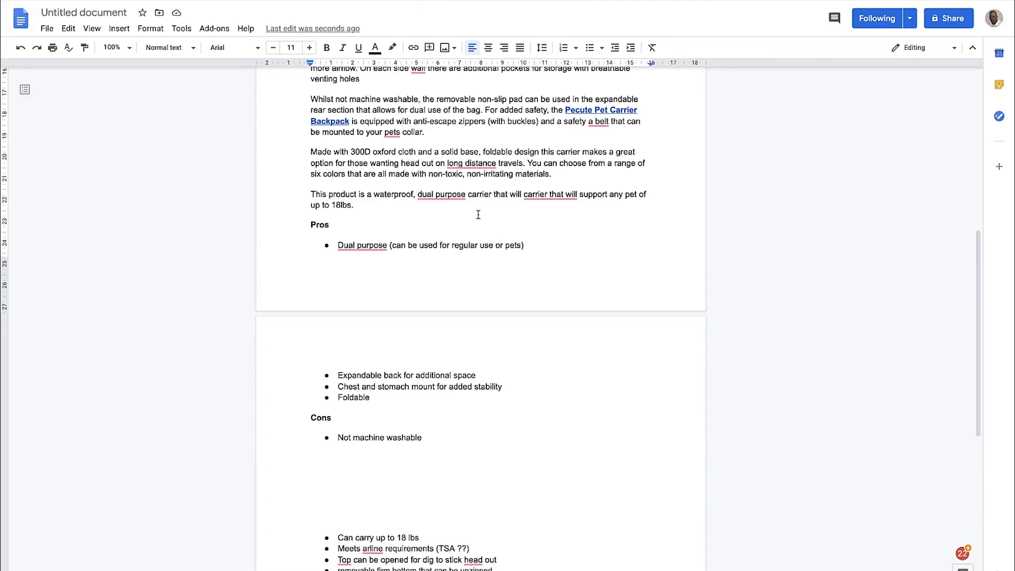
Delete the duplicated "carrier that will" from the rewritten version's sentence about the waterproof, dual purpose carrier
scroll(368, 188, "up", 1)
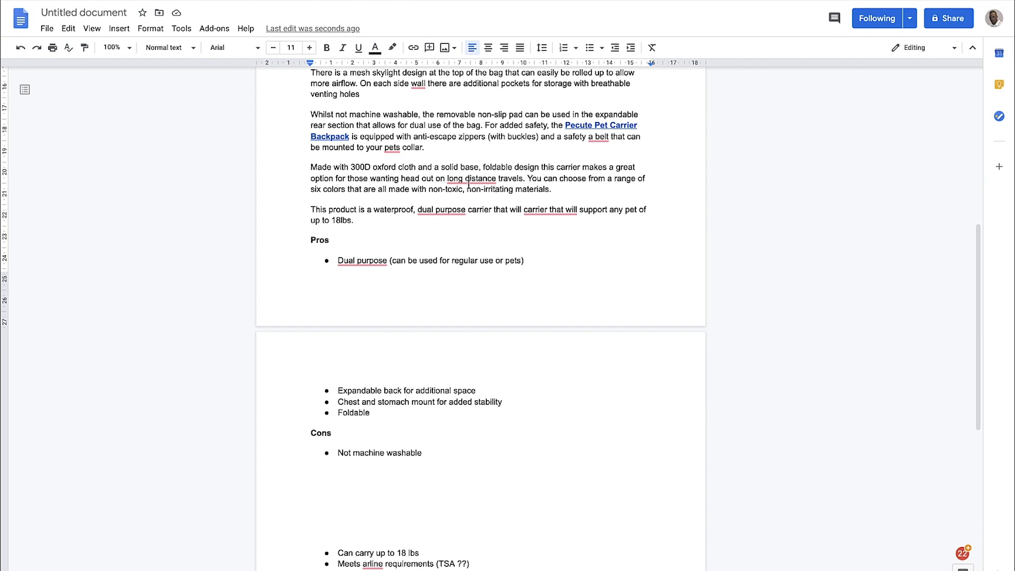
scroll(502, 190, "down", 1)
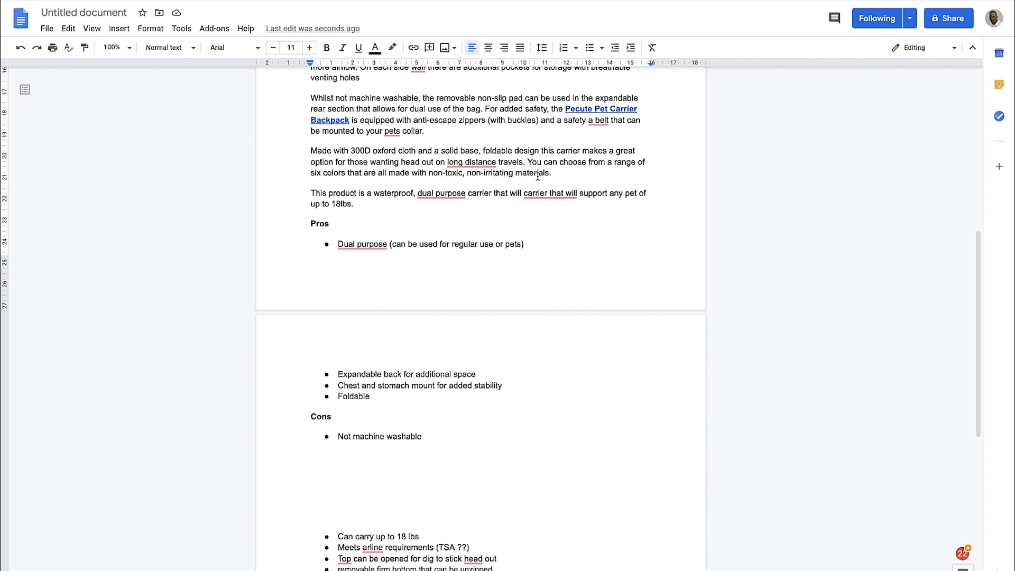
scroll(538, 176, "down", 1)
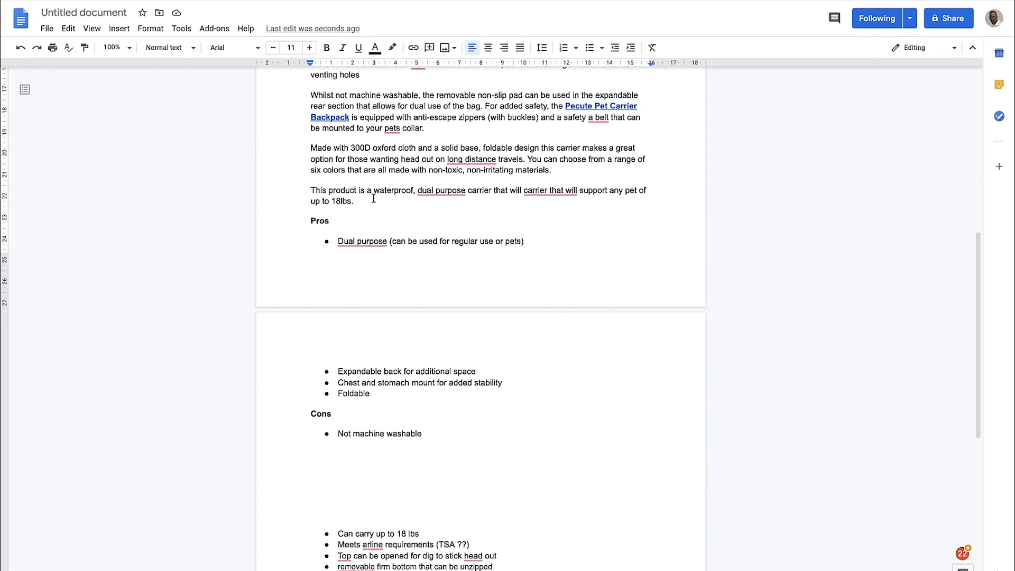
mouse_move(456, 195)
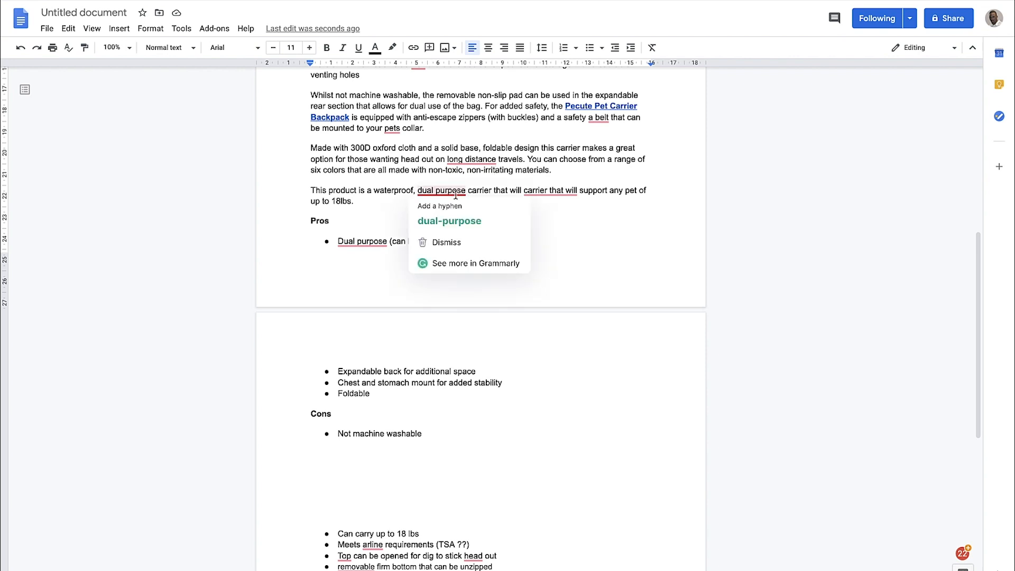
left_click_drag(509, 191, 565, 191)
key("BackSpace")
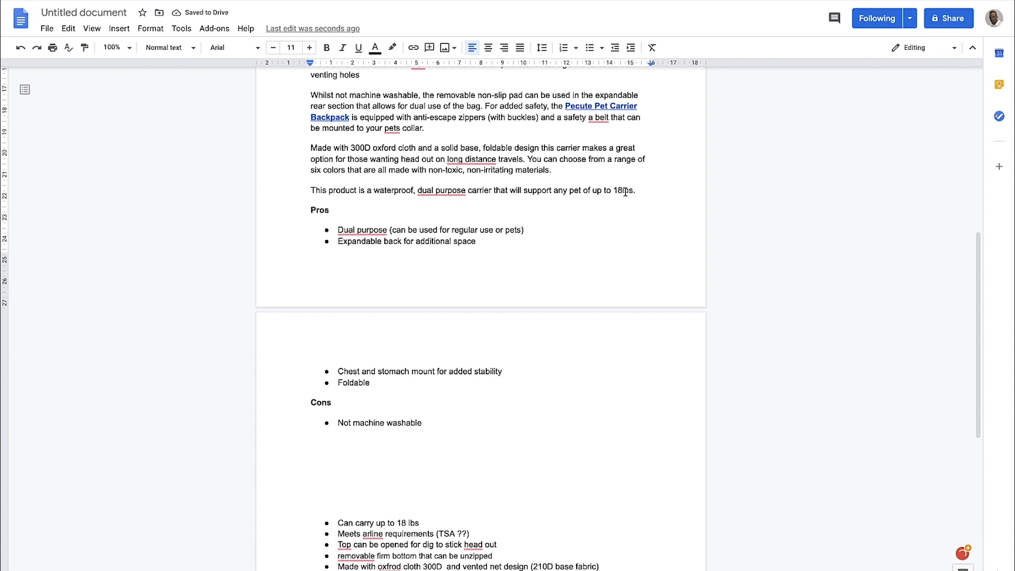
Review the rewritten version's Pros list, covering dual purpose, expandable back, chest and stomach mount, and foldable design
scroll(626, 192, "down", 1)
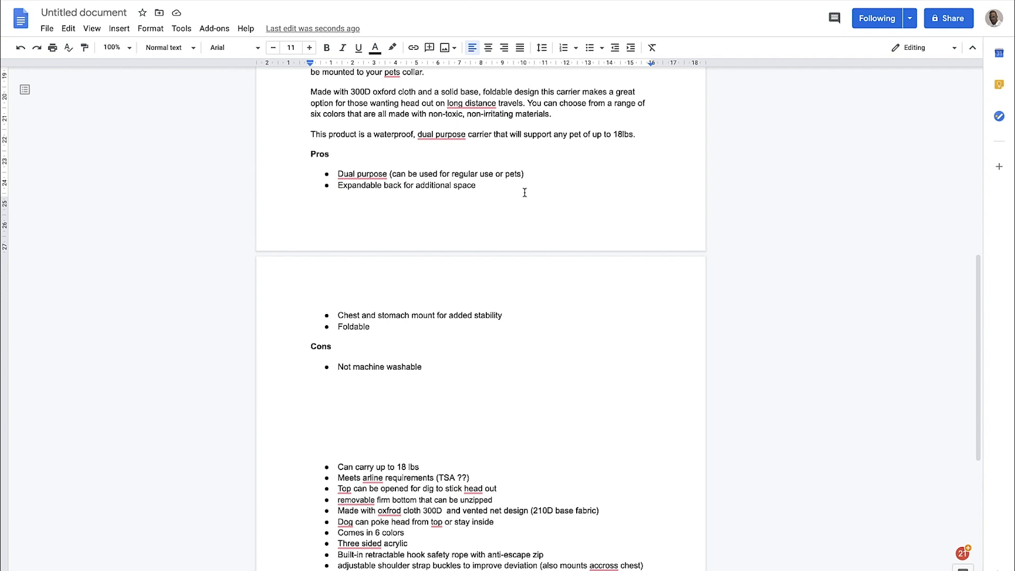
scroll(525, 192, "down", 2)
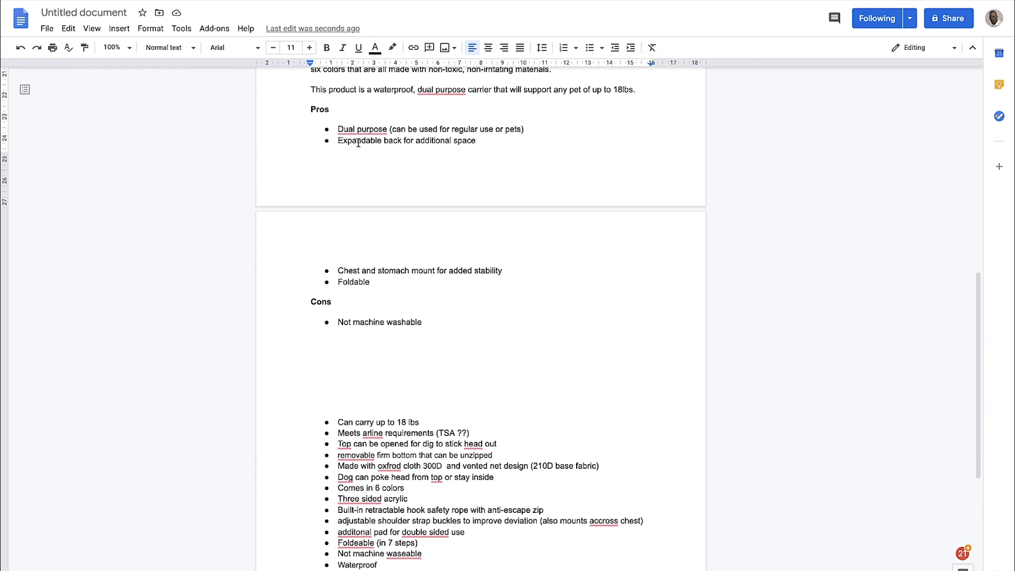
scroll(478, 156, "down", 2)
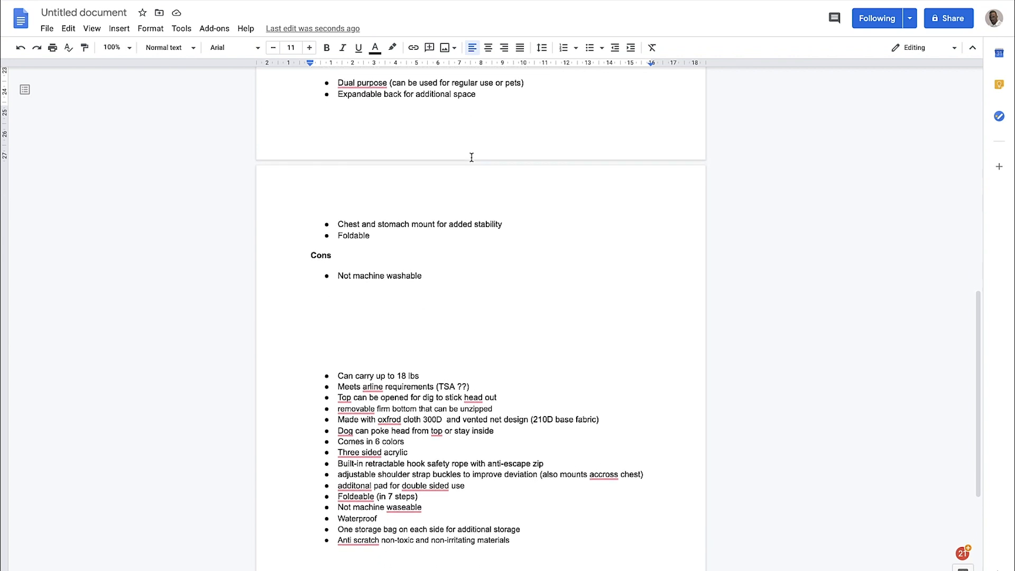
scroll(444, 191, "down", 1)
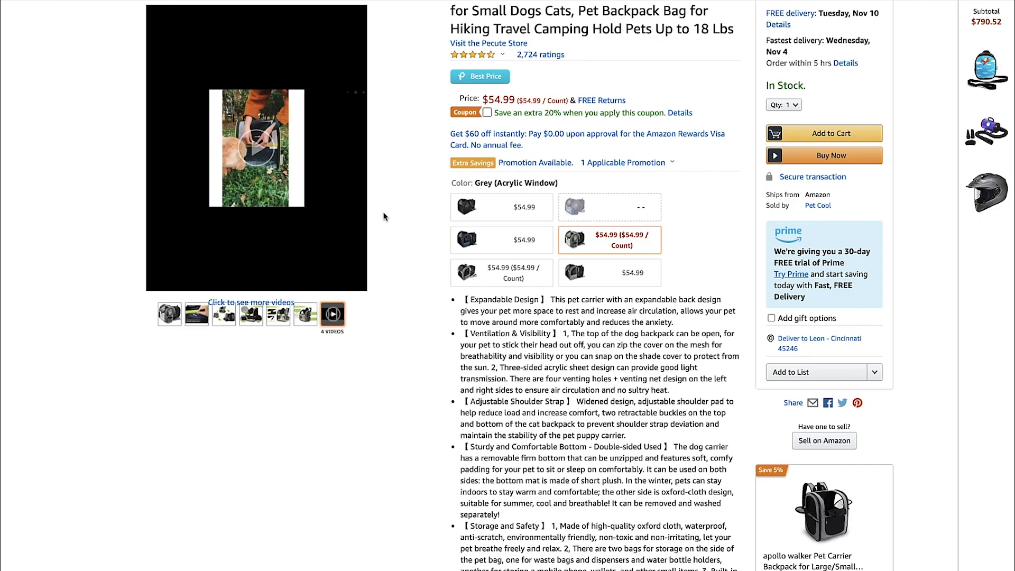
Check the Amazon listing's folding steps, materials and Expandable photos for the features named in the Pros list
scroll(384, 216, "down", 20)
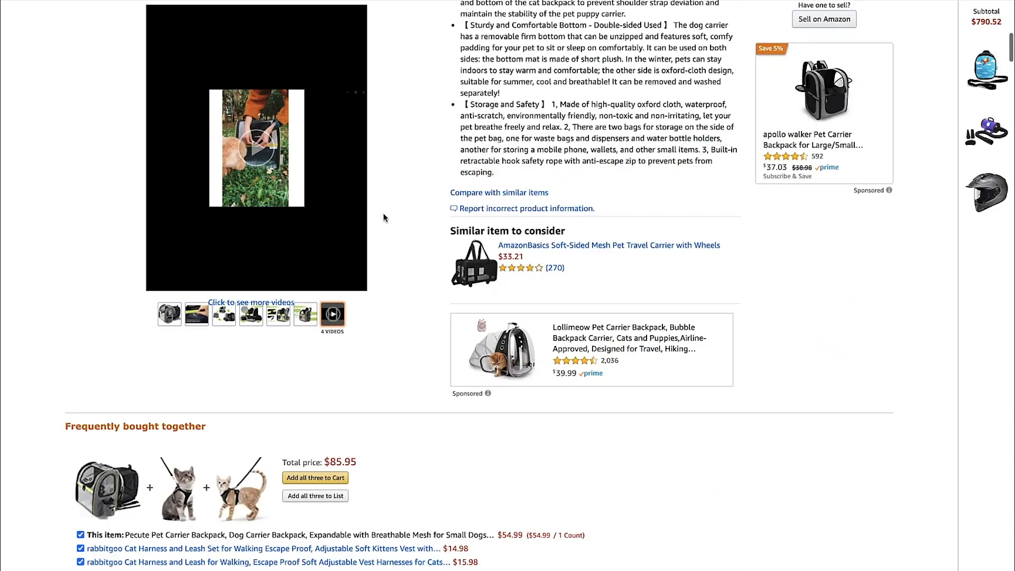
scroll(384, 217, "down", 20)
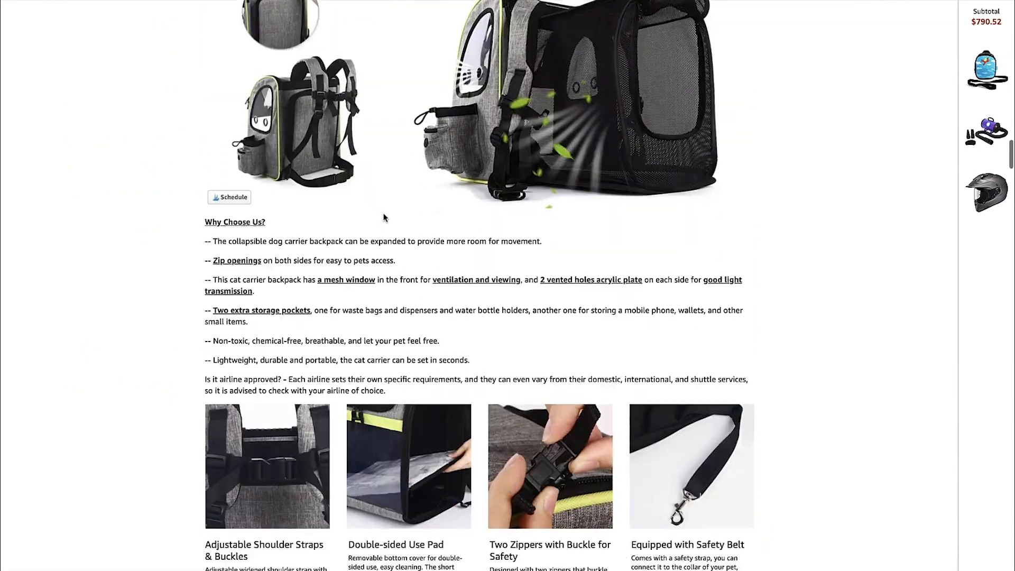
scroll(384, 217, "down", 6)
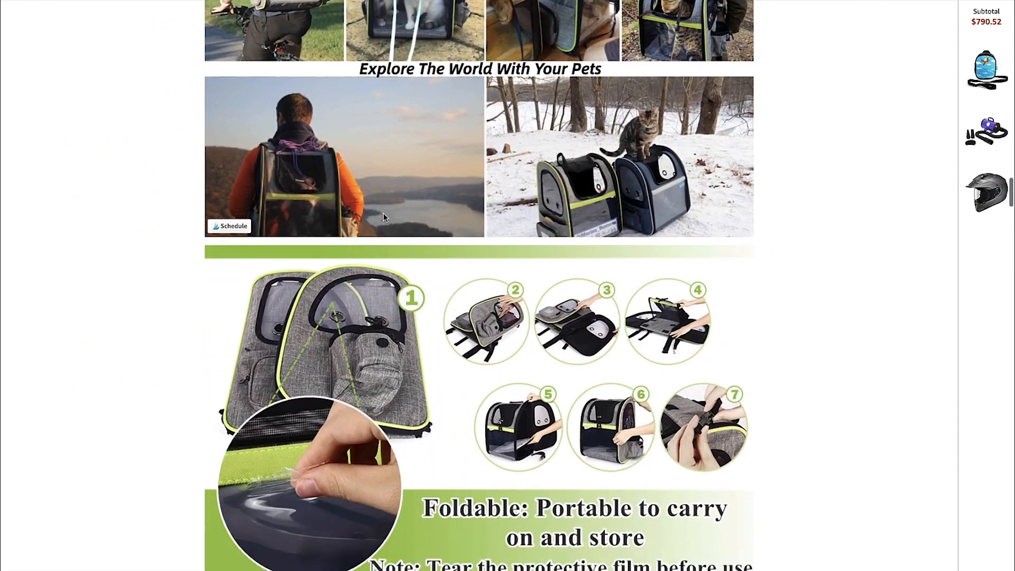
scroll(385, 217, "down", 10)
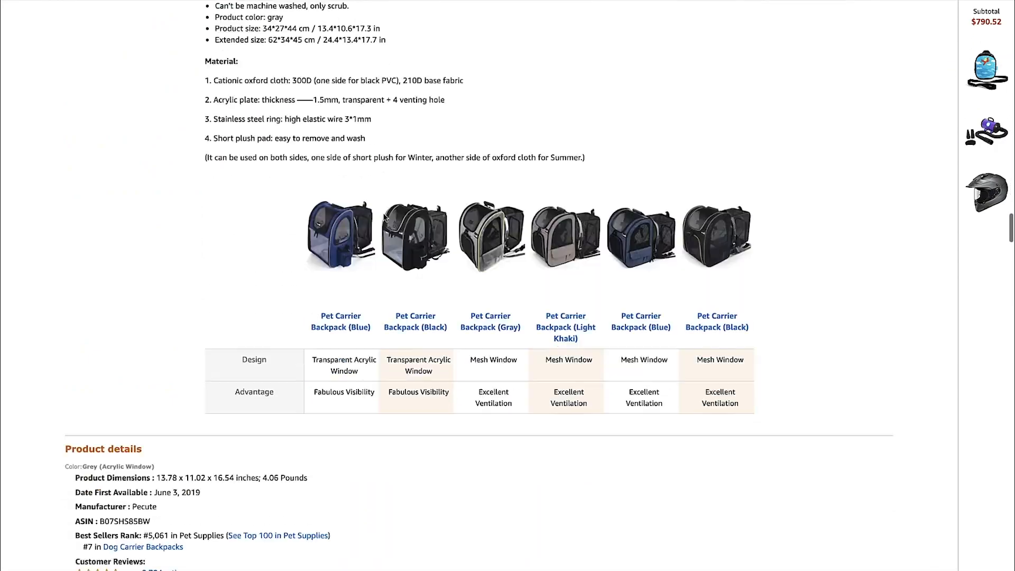
scroll(384, 217, "up", 20)
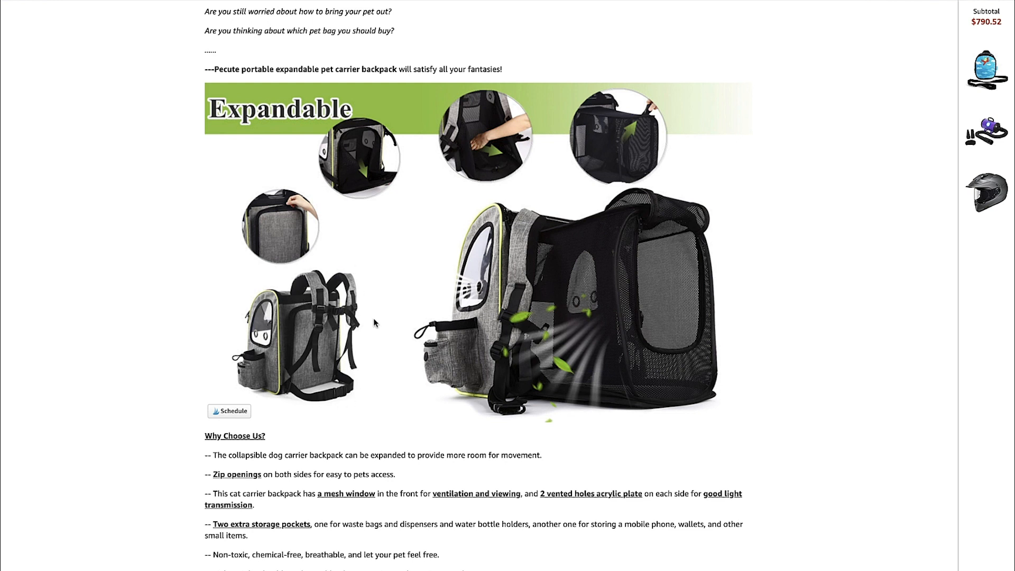
scroll(342, 334, "up", 3)
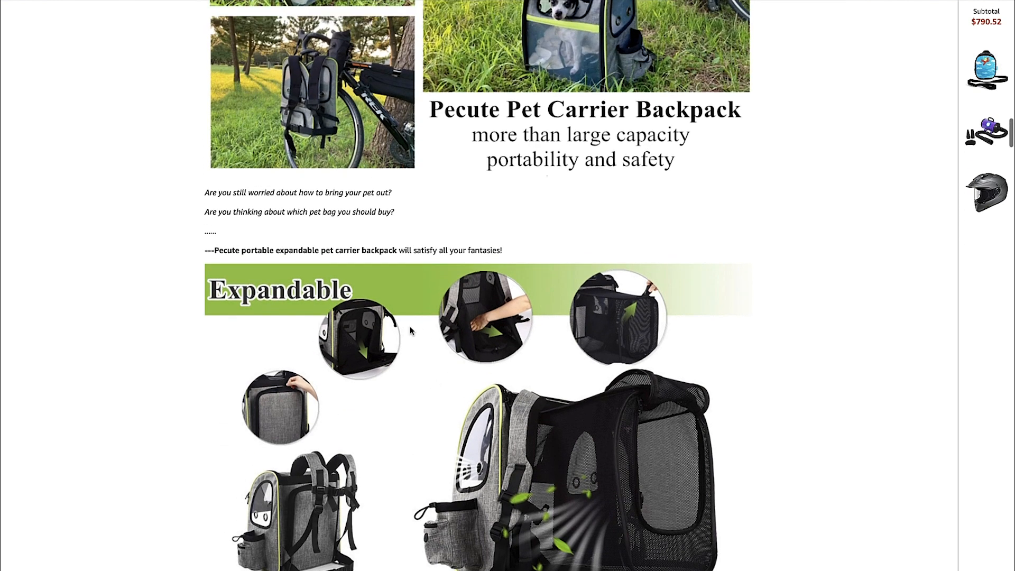
scroll(443, 297, "down", 2)
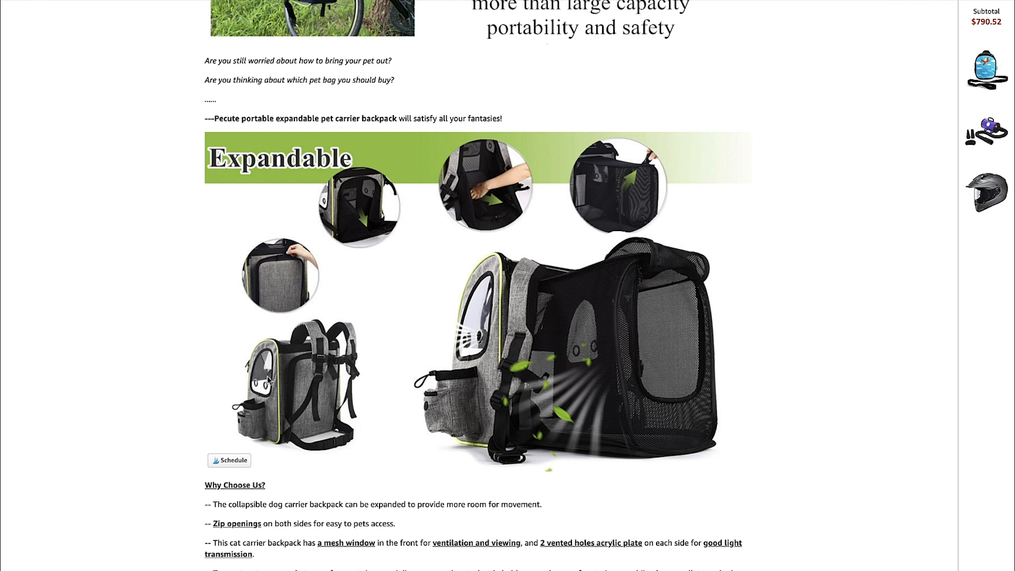
scroll(325, 359, "down", 1)
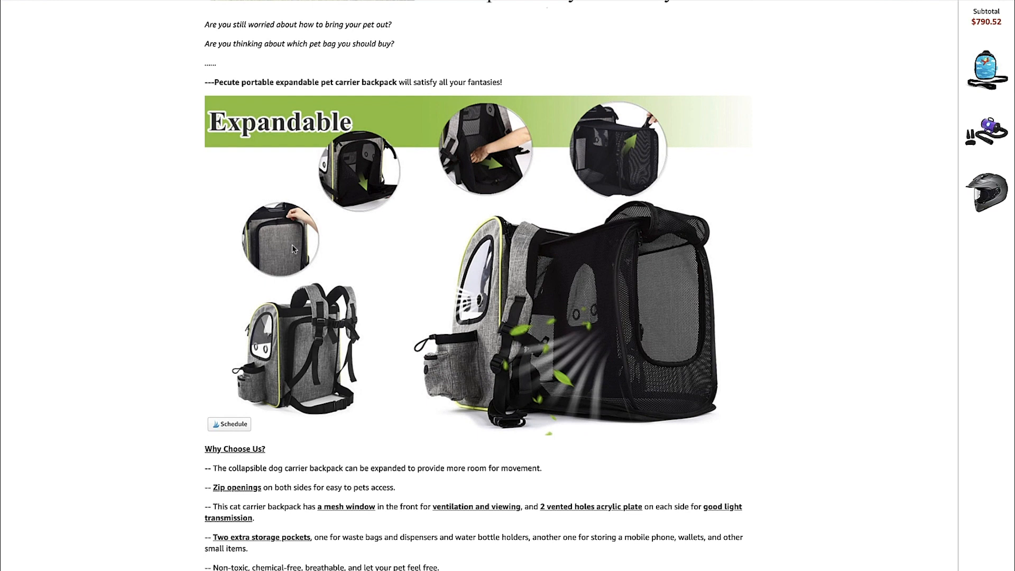
scroll(294, 287, "down", 1)
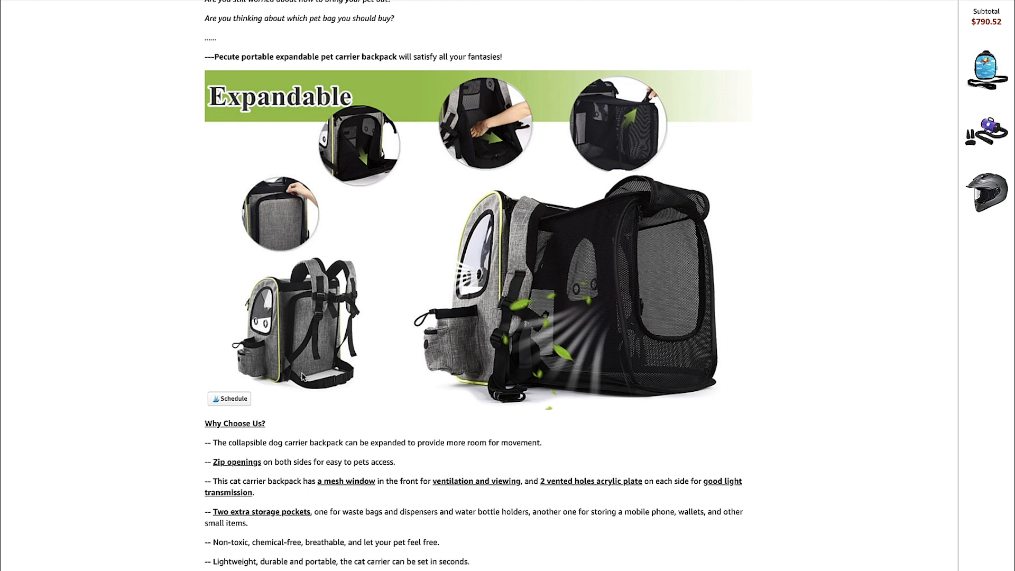
scroll(325, 350, "up", 4)
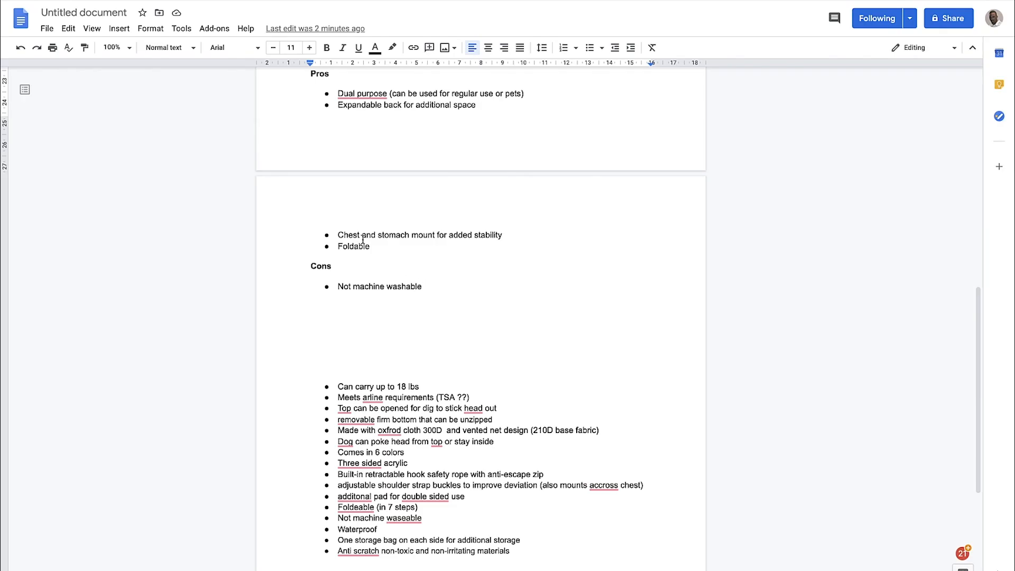
Review the Cons section's "Not machine washable" entry alongside the Pros and closing paragraphs
left_click_drag(427, 286, 318, 261)
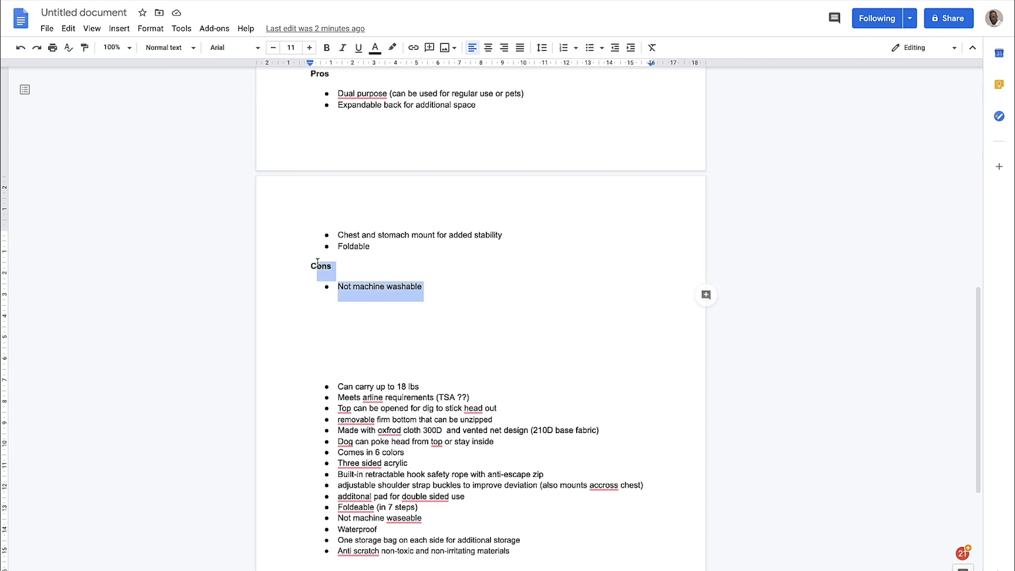
scroll(356, 257, "up", 1)
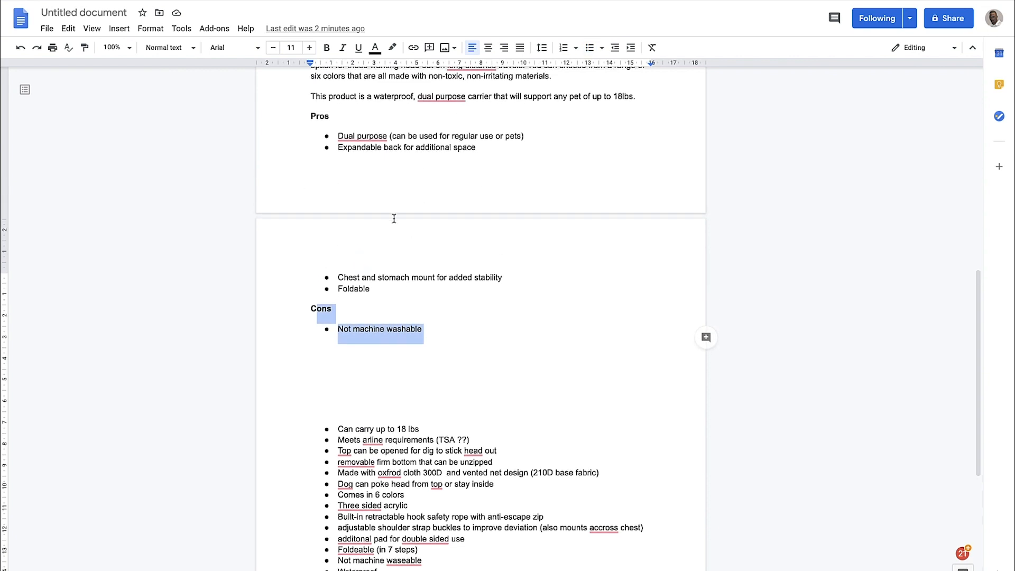
scroll(436, 285, "up", 1)
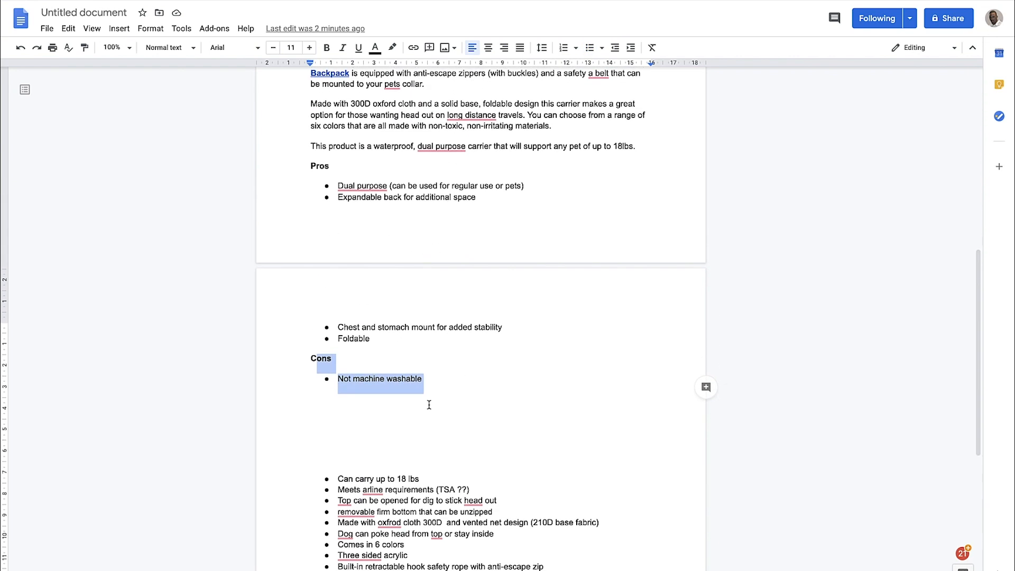
left_click(419, 386)
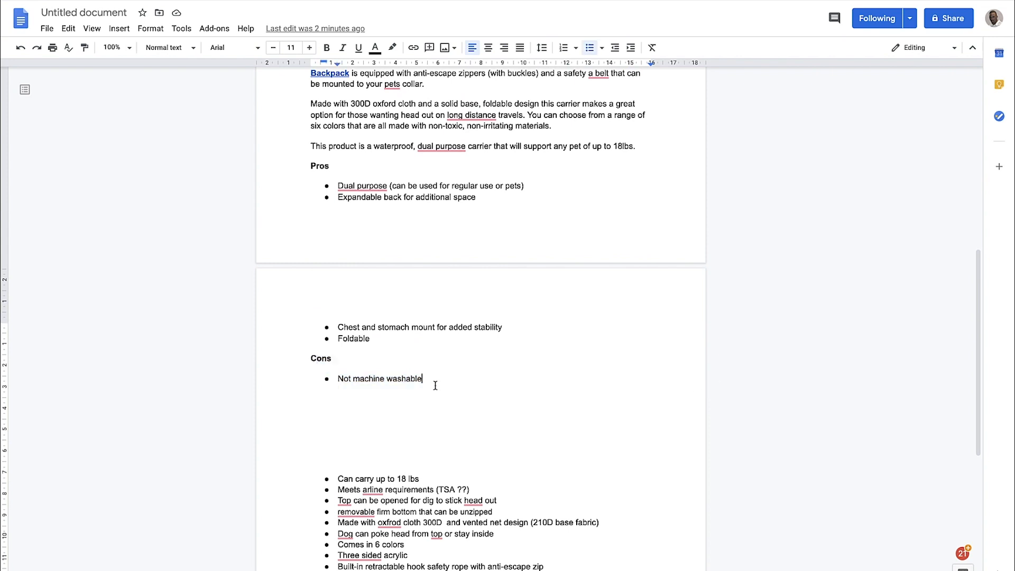
Examine the bulleted product notes, including "Comes in 6 colors" and "Three sided acrylic"
scroll(435, 386, "down", 3)
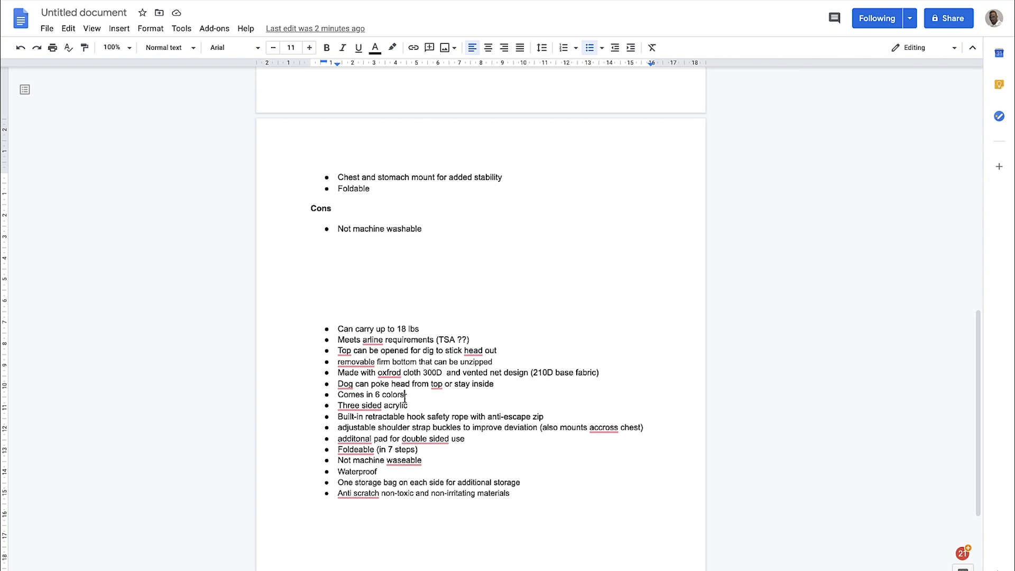
left_click_drag(404, 396, 339, 395)
scroll(439, 330, "down", 1)
left_click_drag(409, 391, 354, 390)
scroll(501, 386, "down", 1)
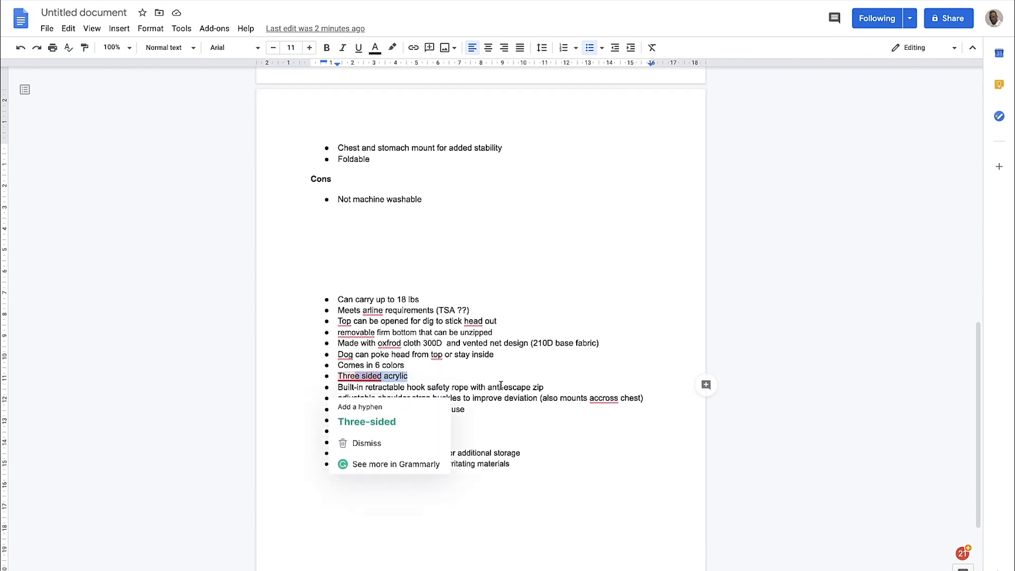
left_click(502, 385)
scroll(461, 341, "down", 1)
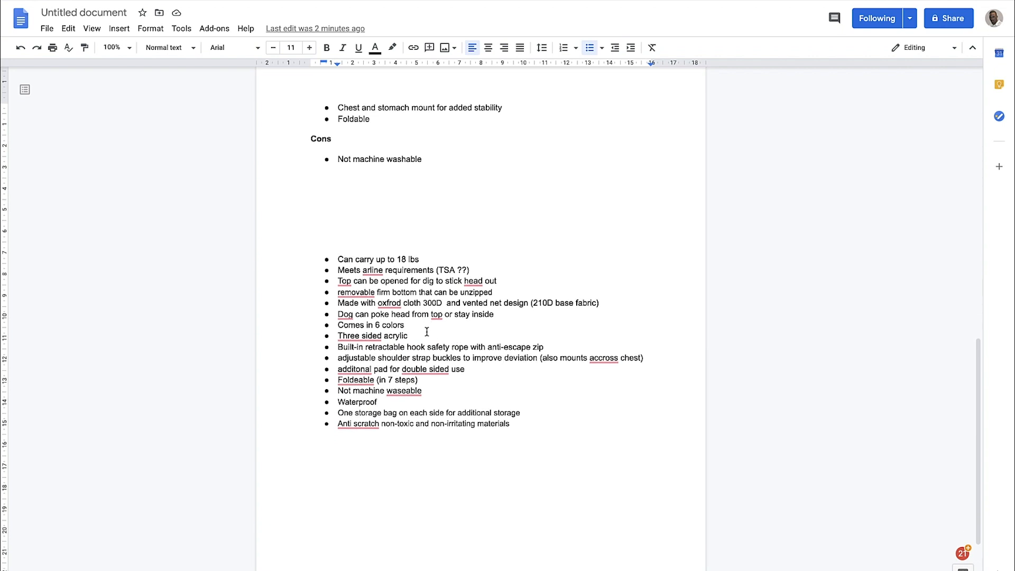
Read through the collected product notes below the Cons section, from the weight limit to the anti-scratch materials
scroll(494, 348, "down", 1)
scroll(515, 340, "down", 1)
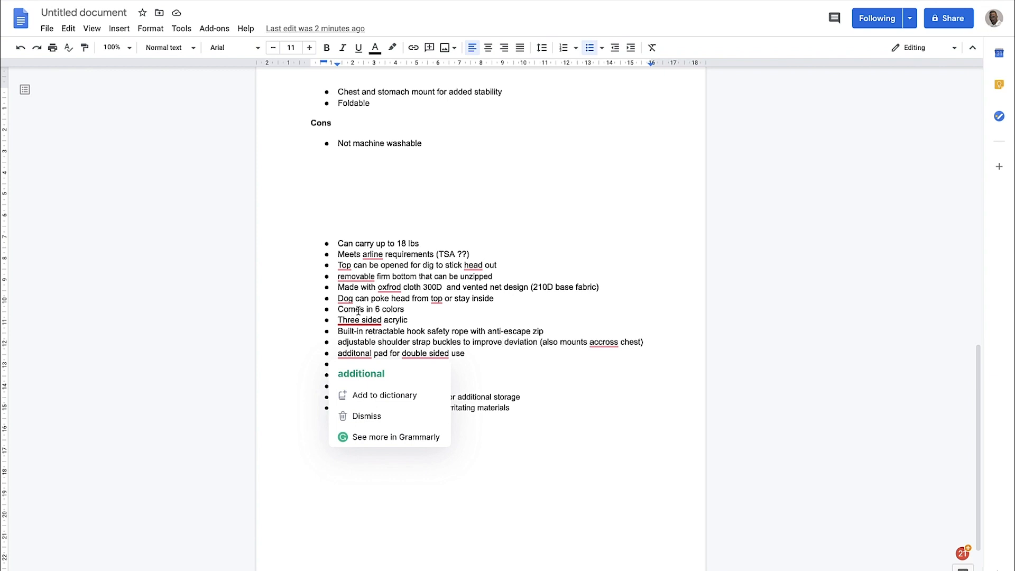
left_click(468, 313)
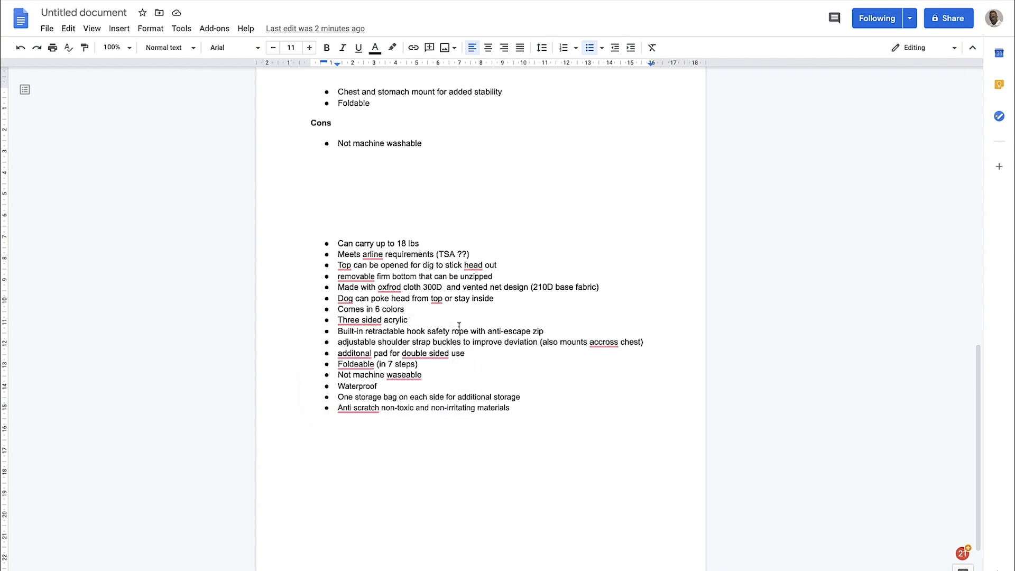
scroll(459, 326, "up", 1)
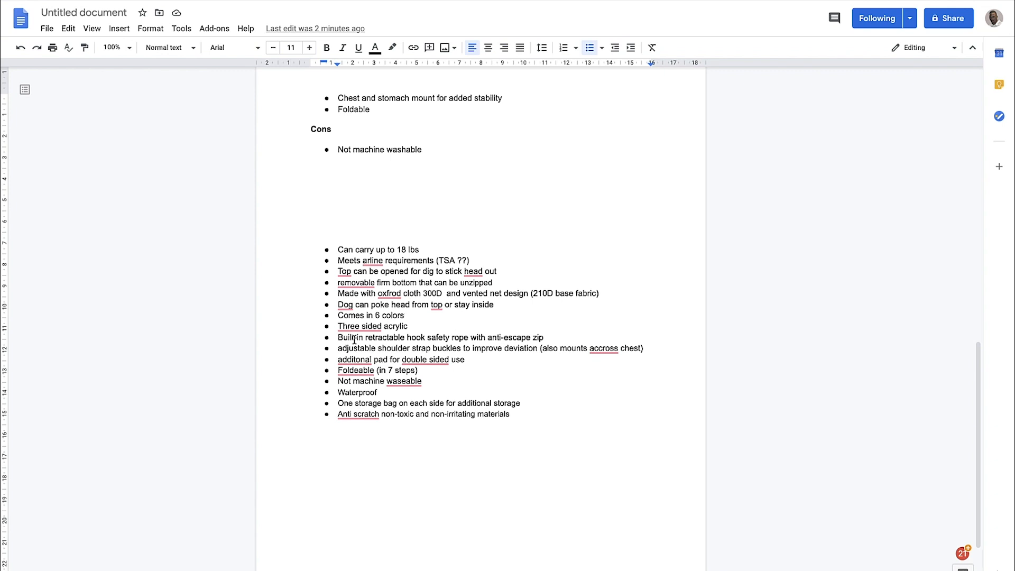
double_click(443, 327)
scroll(344, 270, "up", 5)
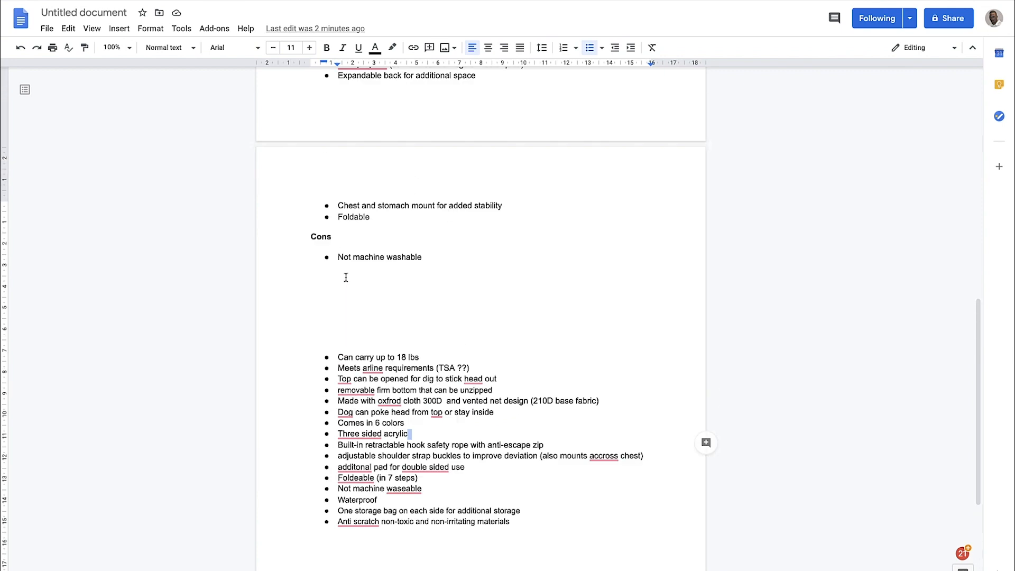
Review the rewritten version's opening paragraph about functionality and a comfortable, safe travel bag
scroll(344, 263, "up", 2)
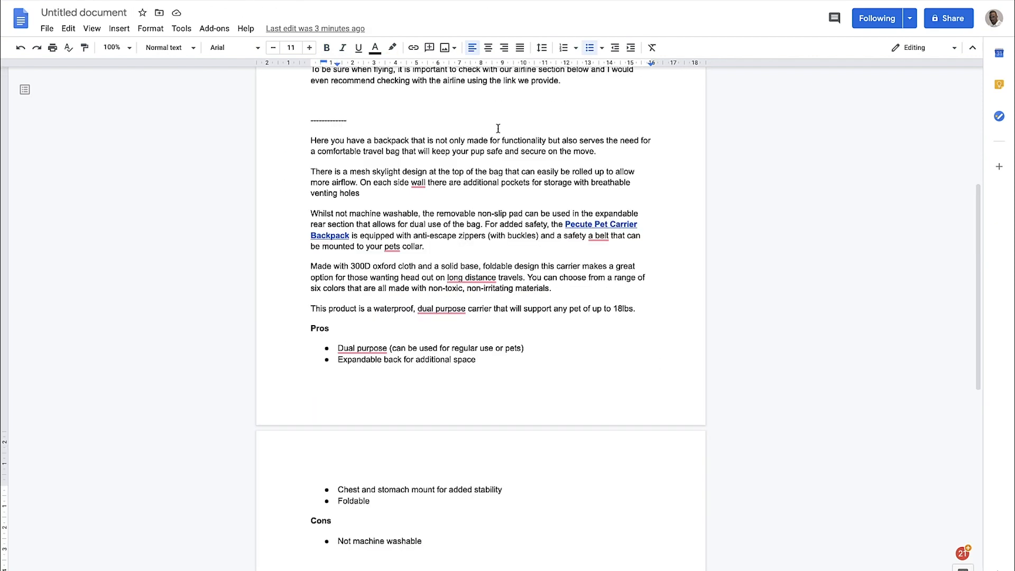
left_click_drag(374, 140, 551, 156)
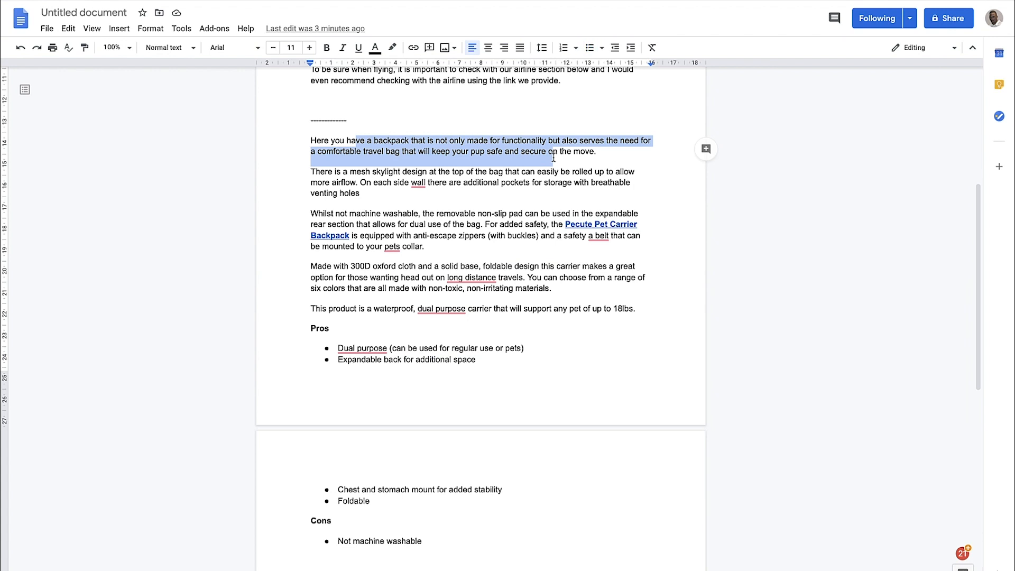
left_click(552, 157)
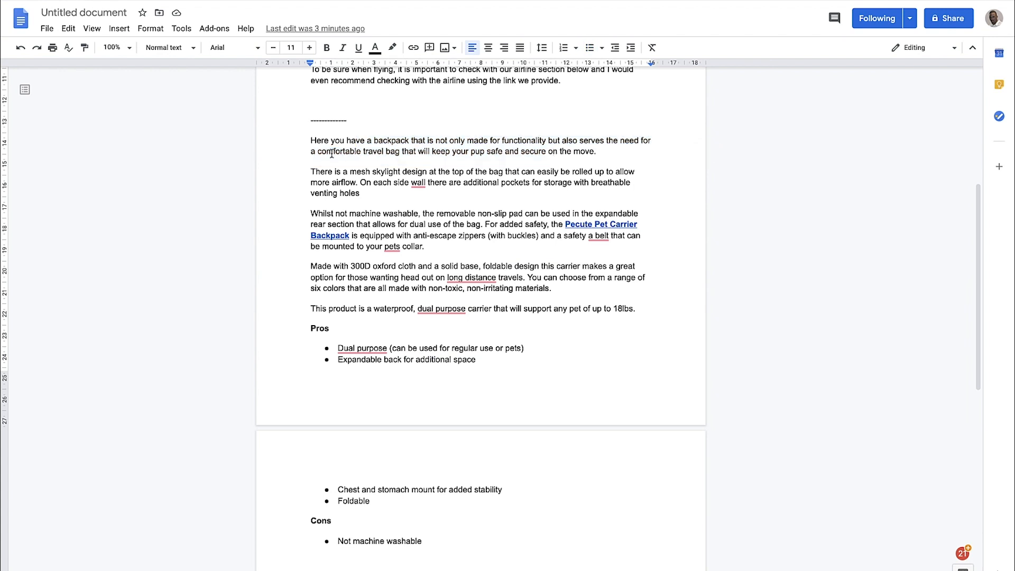
left_click(483, 153)
scroll(483, 149, "down", 1)
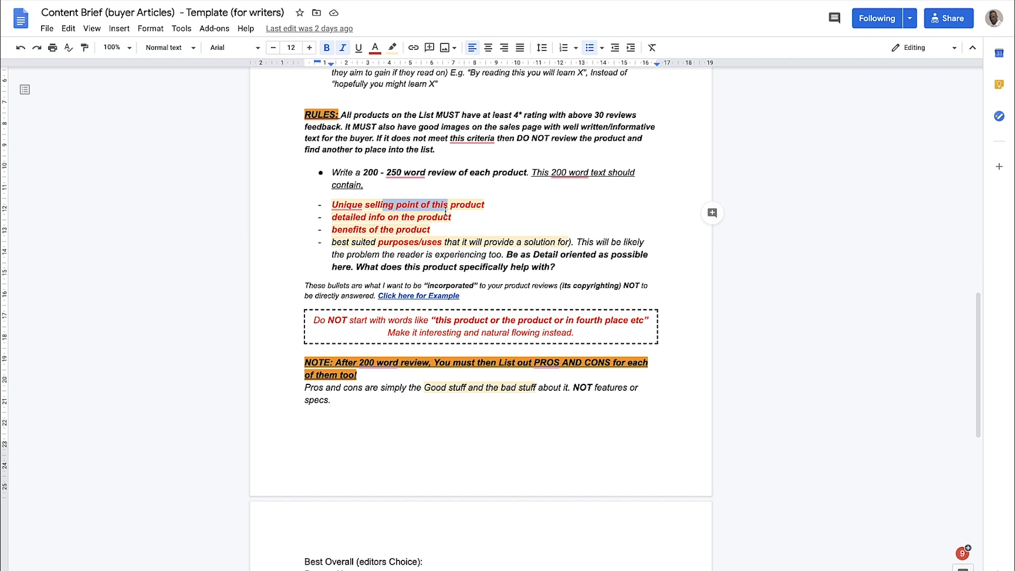
Switch to the Content Brief template and check the review requirements on unique selling point, detailed info and benefits
left_click(445, 210)
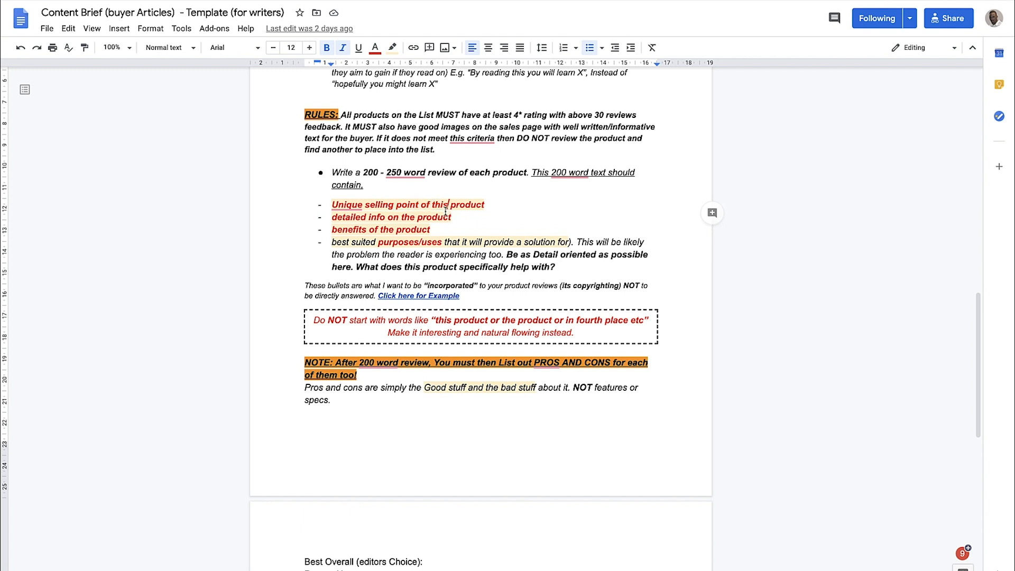
left_click_drag(454, 228, 401, 218)
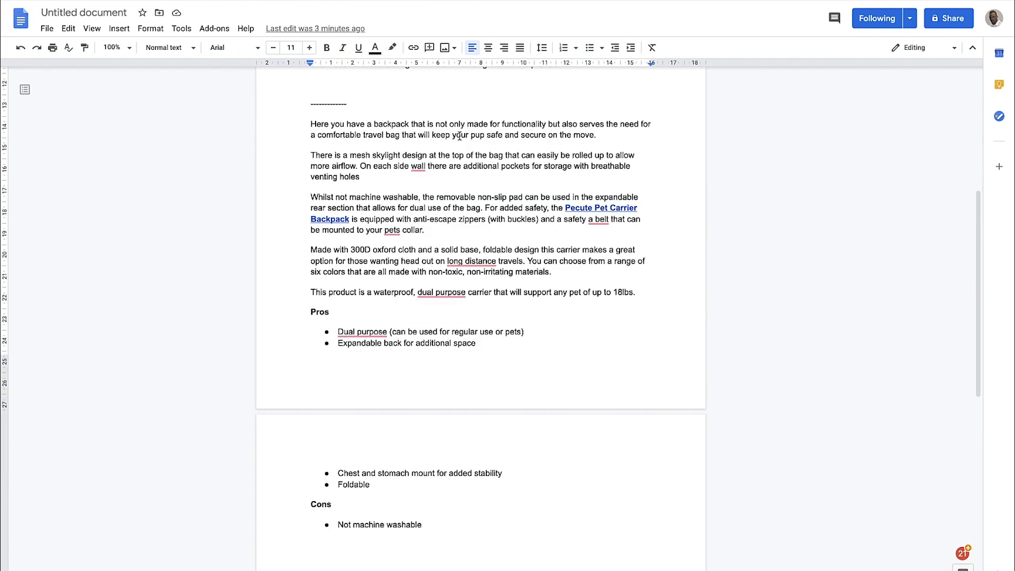
scroll(429, 209, "down", 1)
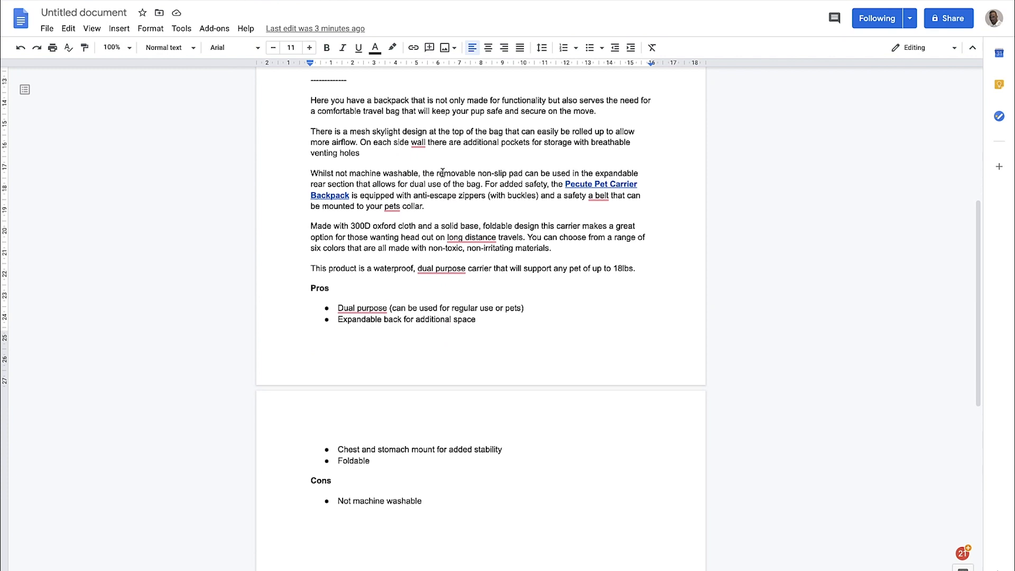
In the untitled document, examine the rewritten paragraph's wording on dual use, anti-escape zippers and the safety belt
left_click_drag(403, 185, 444, 185)
left_click_drag(418, 196, 455, 199)
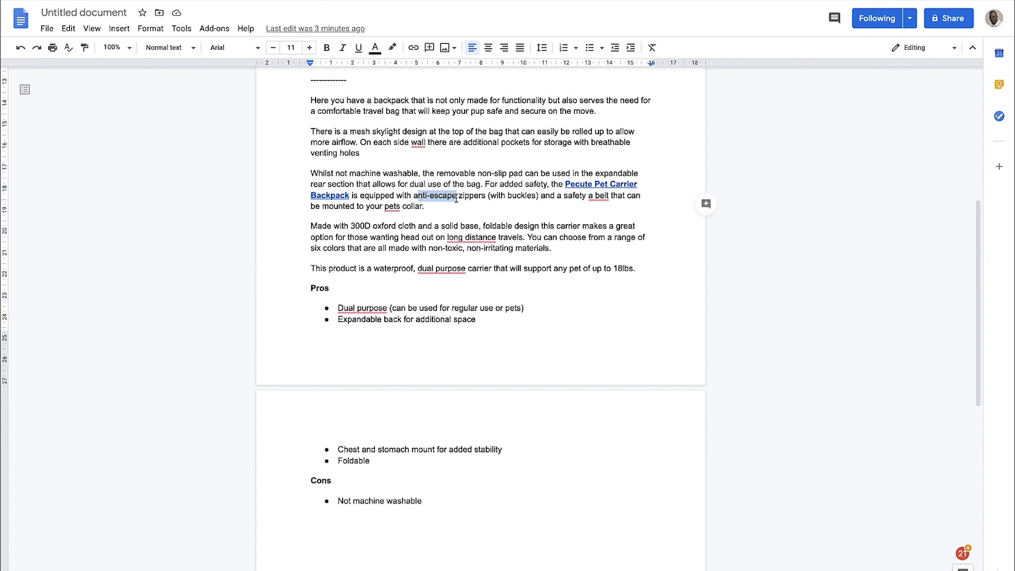
left_click_drag(550, 196, 577, 199)
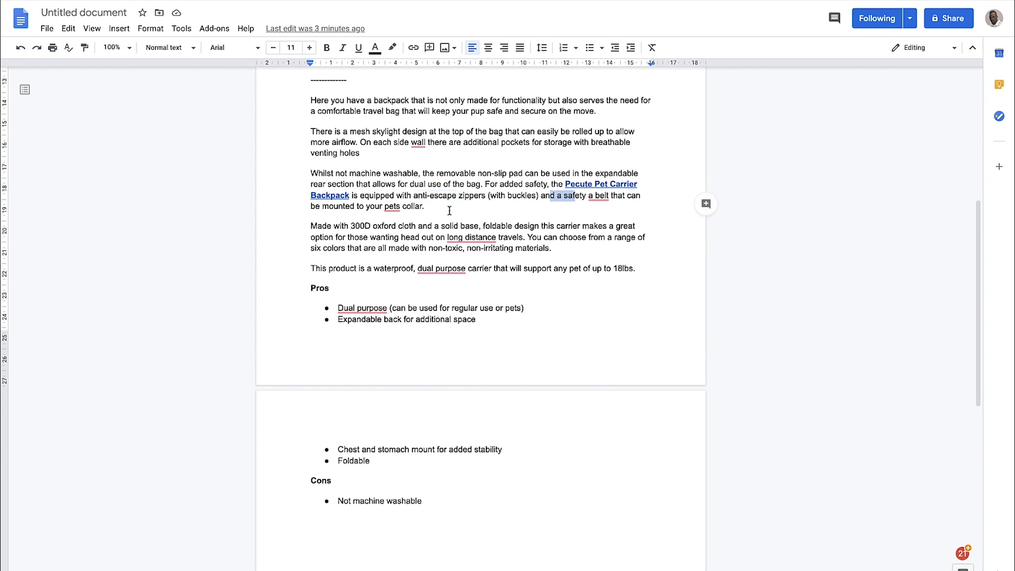
Correct "long distance" to "long-distance" in the 300D oxford cloth paragraph using the Grammarly suggestion
left_click_drag(345, 226, 398, 226)
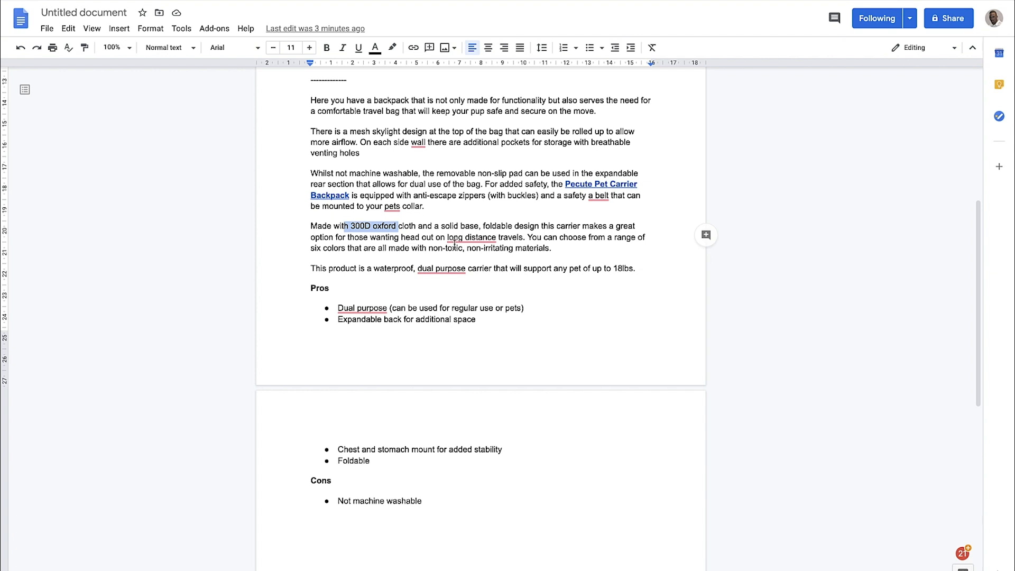
mouse_move(484, 243)
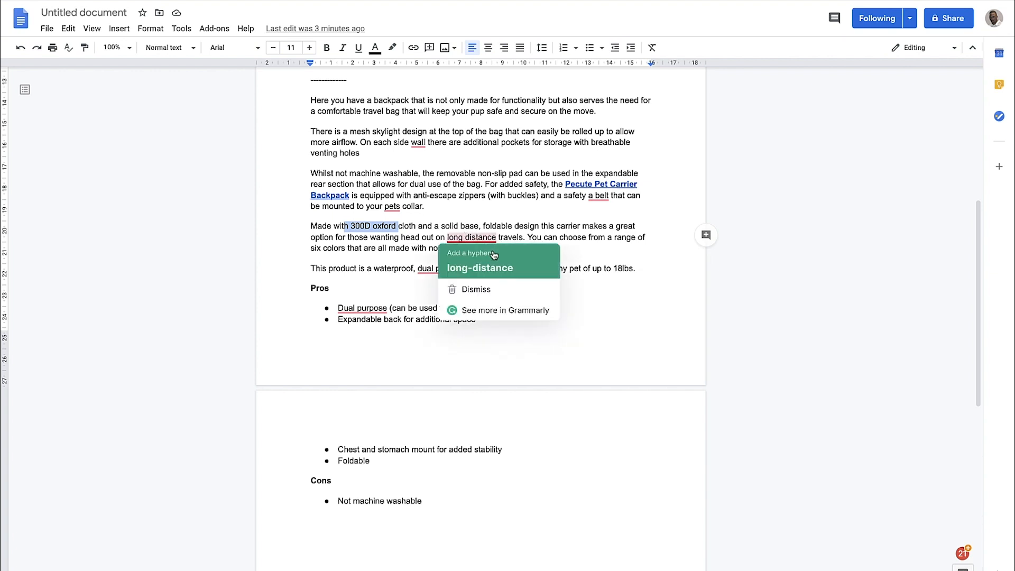
left_click(493, 256)
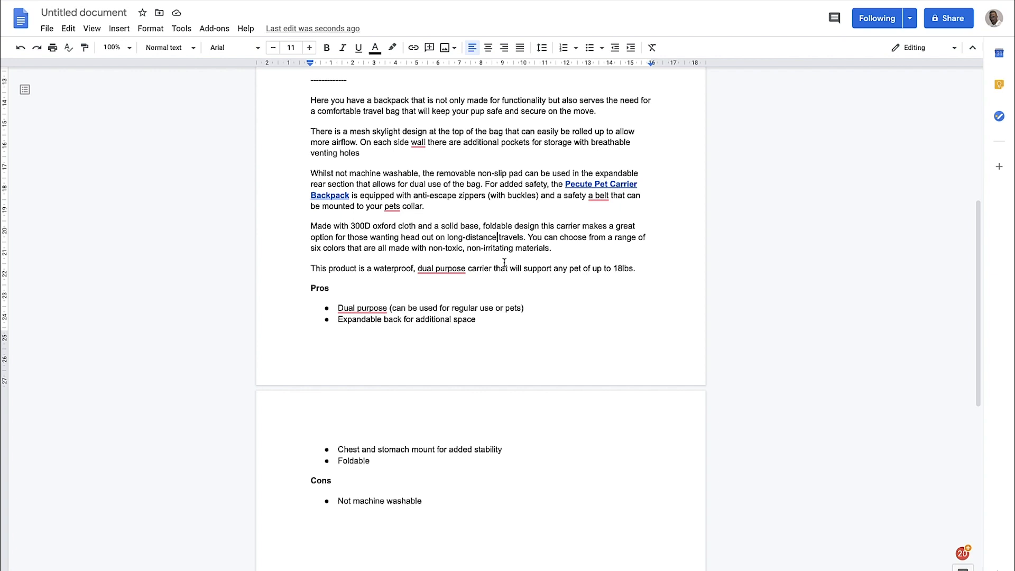
Highlight the original review's body text, from "Another useful backpack" to the airline link recommendation
scroll(505, 263, "up", 5)
left_click(564, 342)
left_click_drag(561, 341, 309, 157)
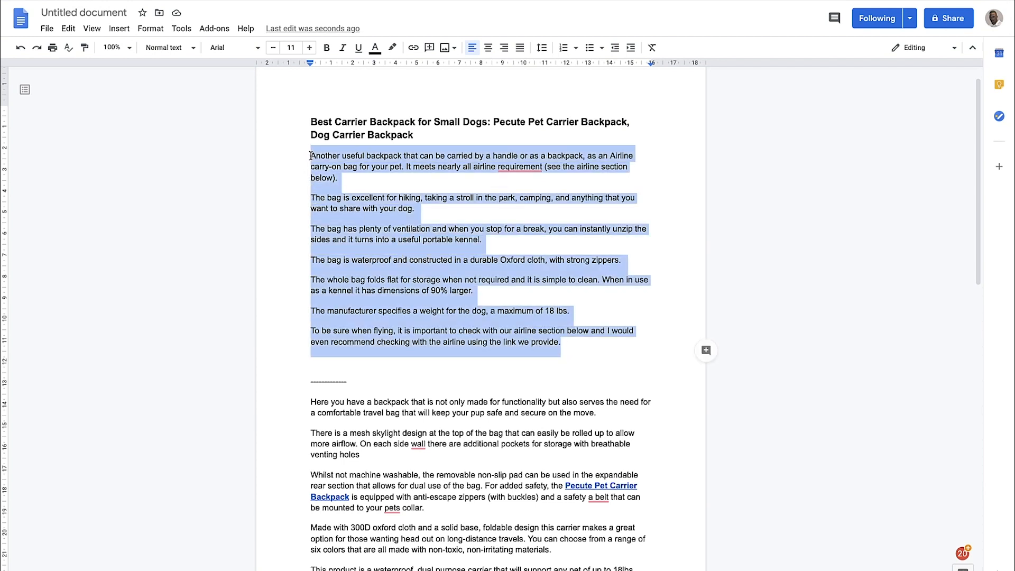
Compare the rewritten version, from "Here you have a backpack" through the Pros list, against the original review
scroll(326, 182, "down", 4)
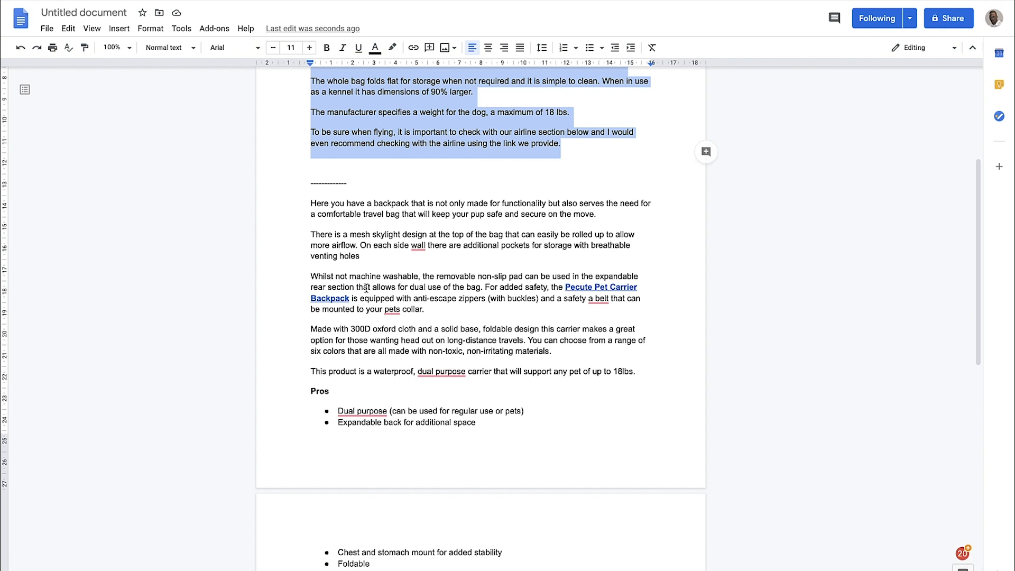
left_click_drag(316, 203, 368, 214)
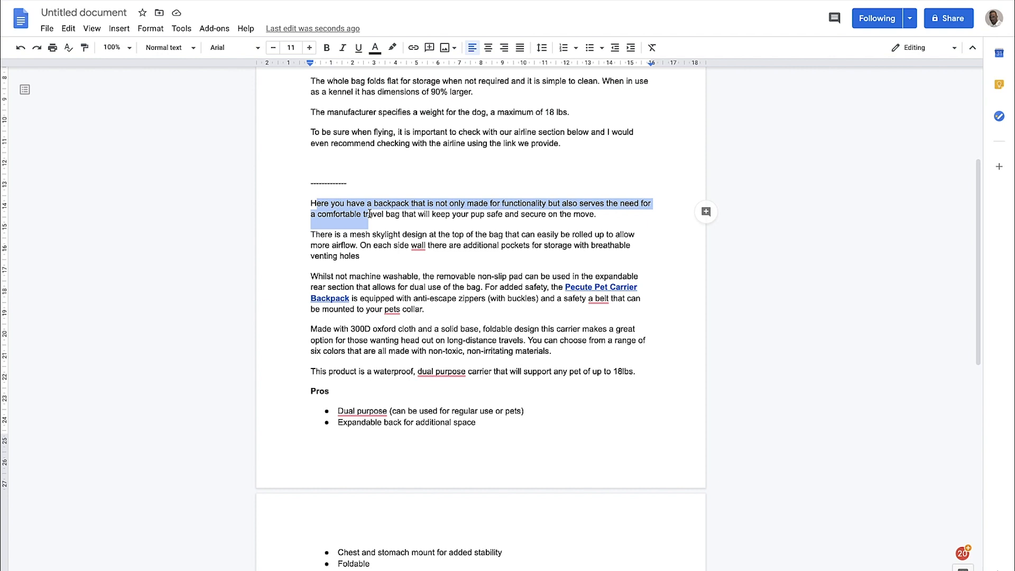
left_click_drag(310, 203, 508, 438)
left_click(522, 457)
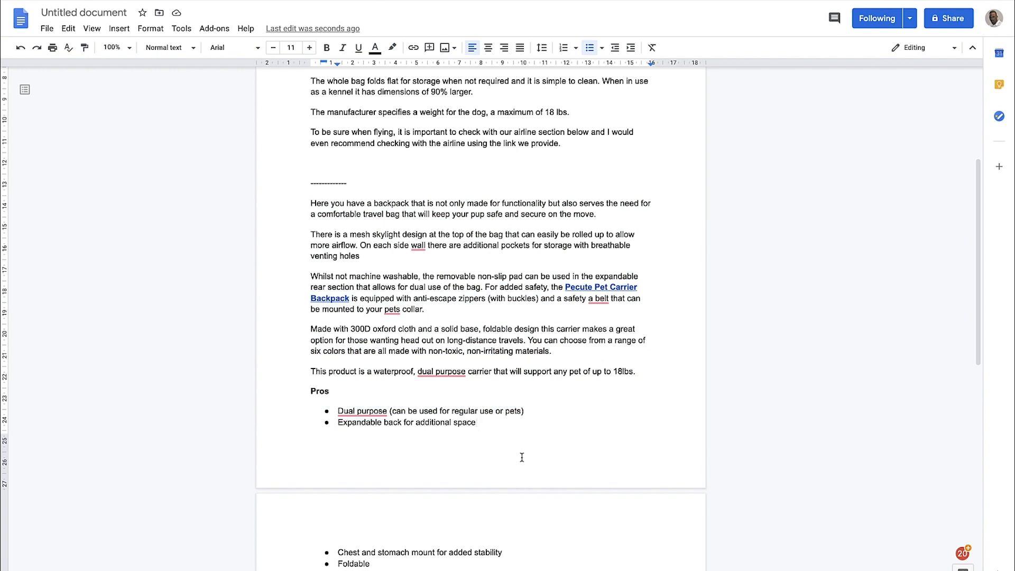
scroll(522, 458, "down", 1)
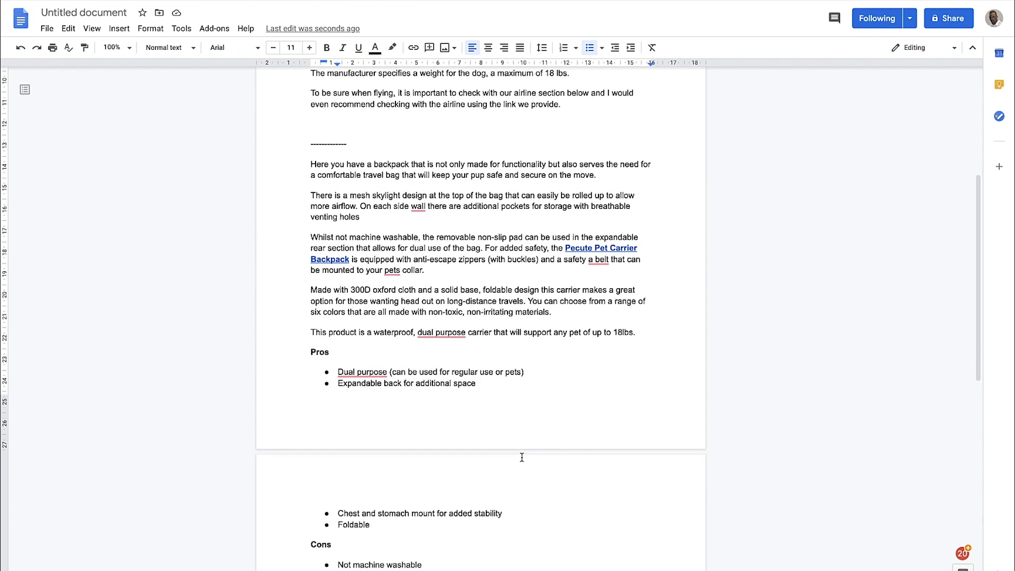